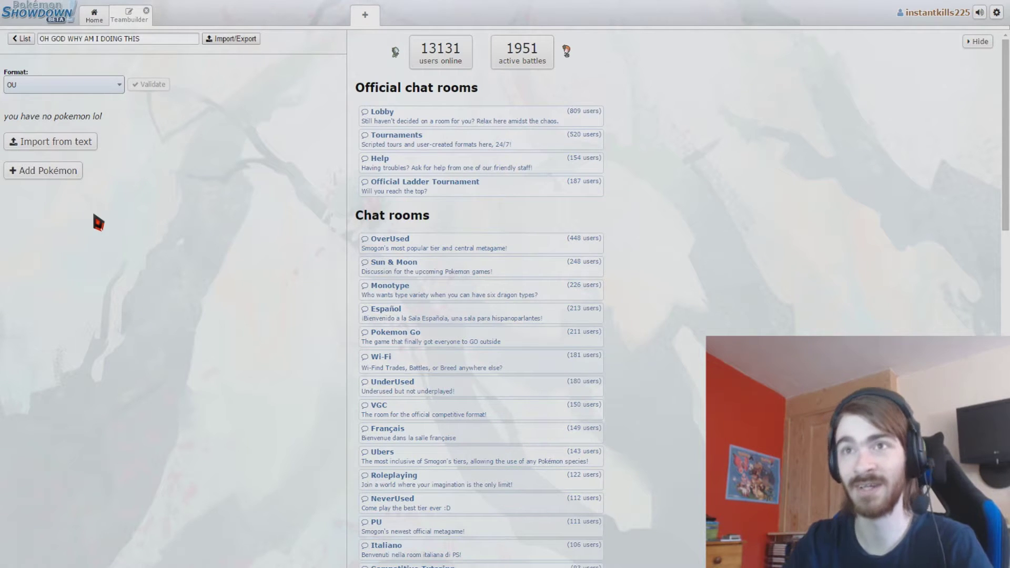
Add Hariyama as the first Pokémon of the OU team.
left_click(56, 175)
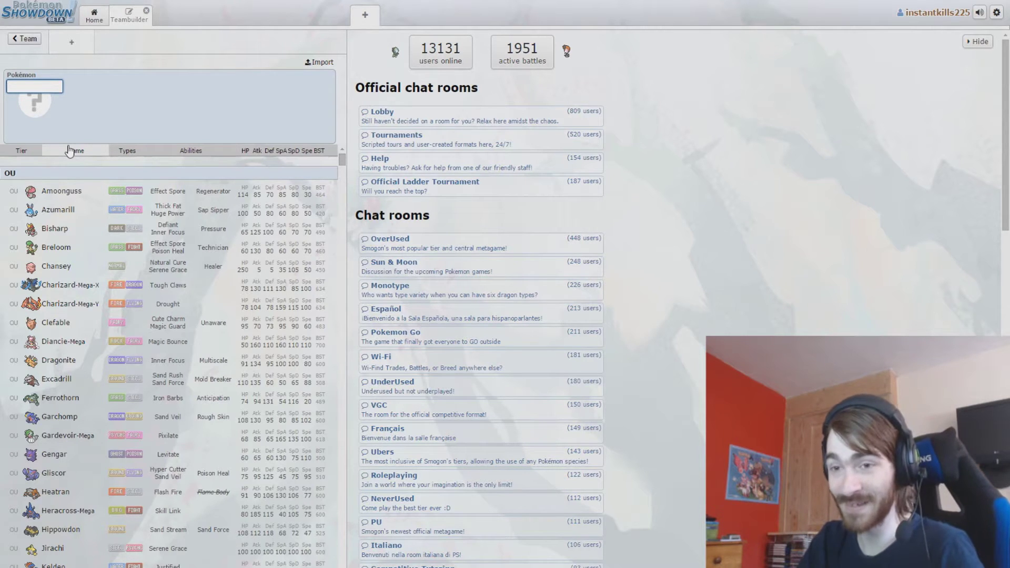
type("HARIYA")
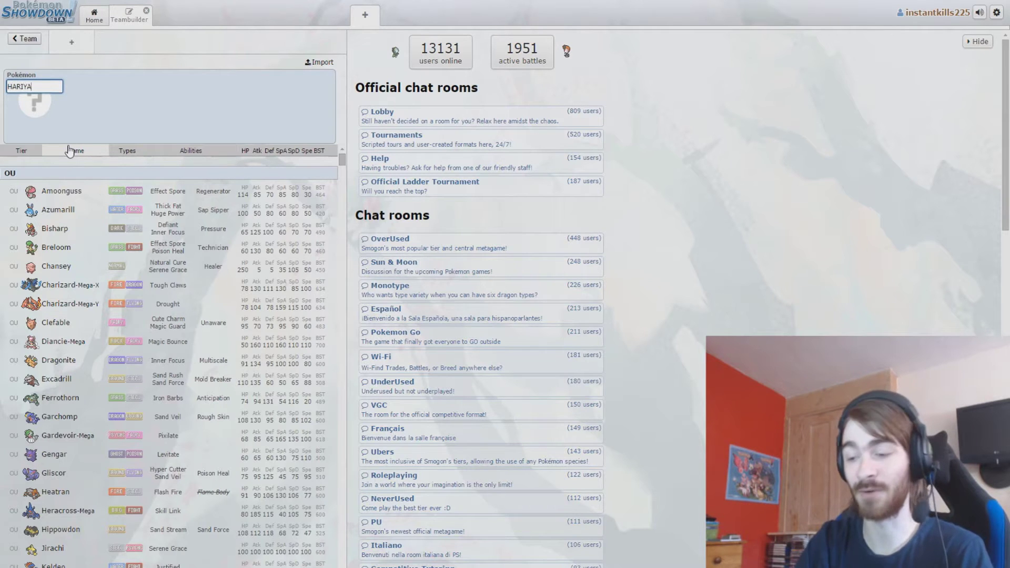
type("MA")
key("Return")
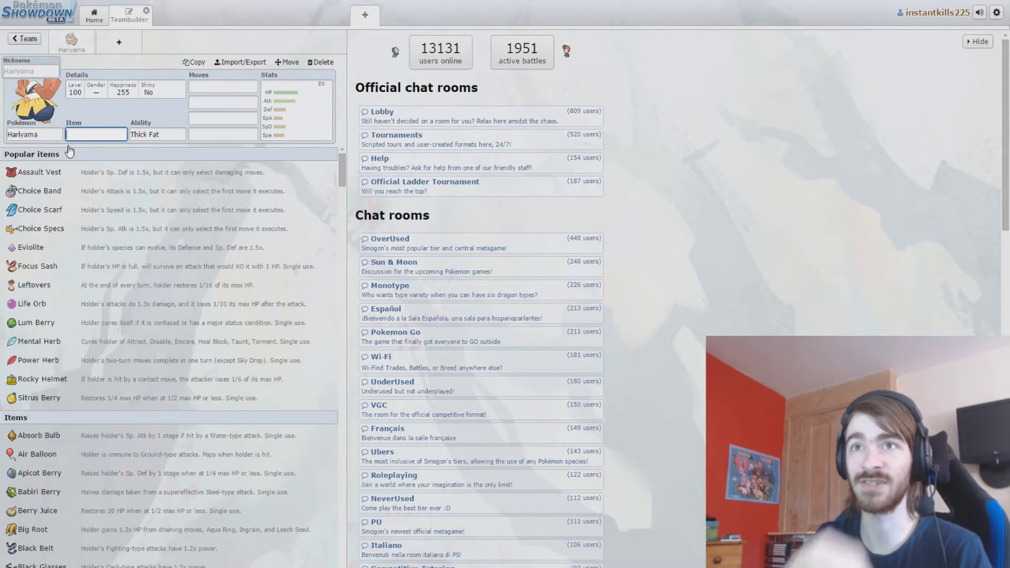
Give Hariyama the nickname 6 and view its base stats.
left_click(34, 72)
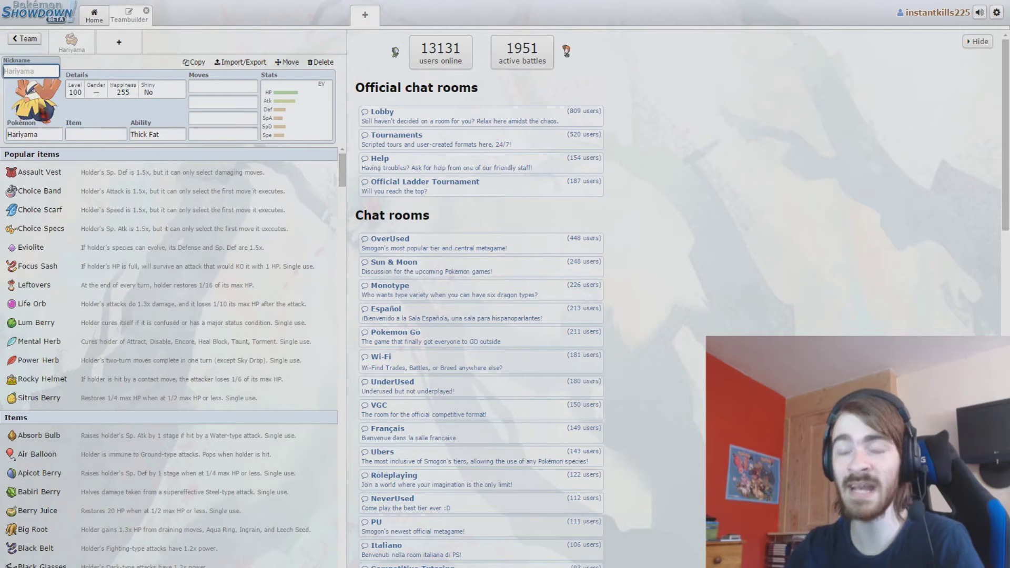
type("6")
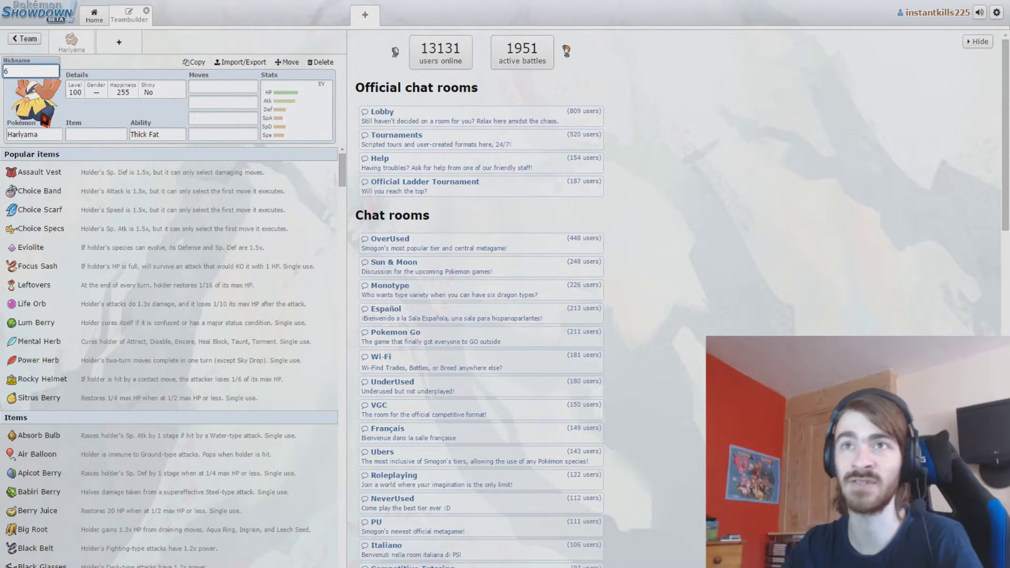
left_click(44, 120)
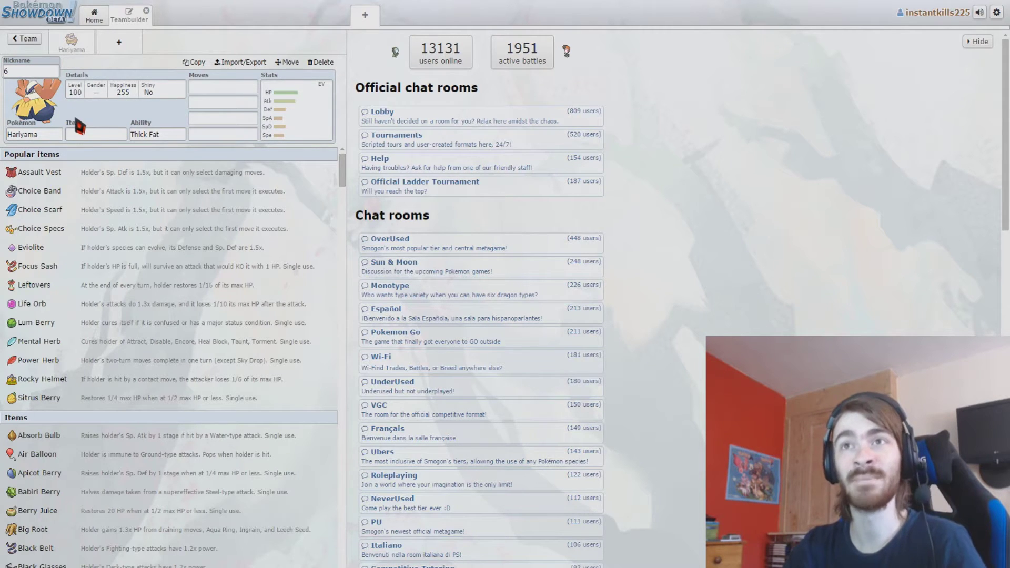
left_click(296, 110)
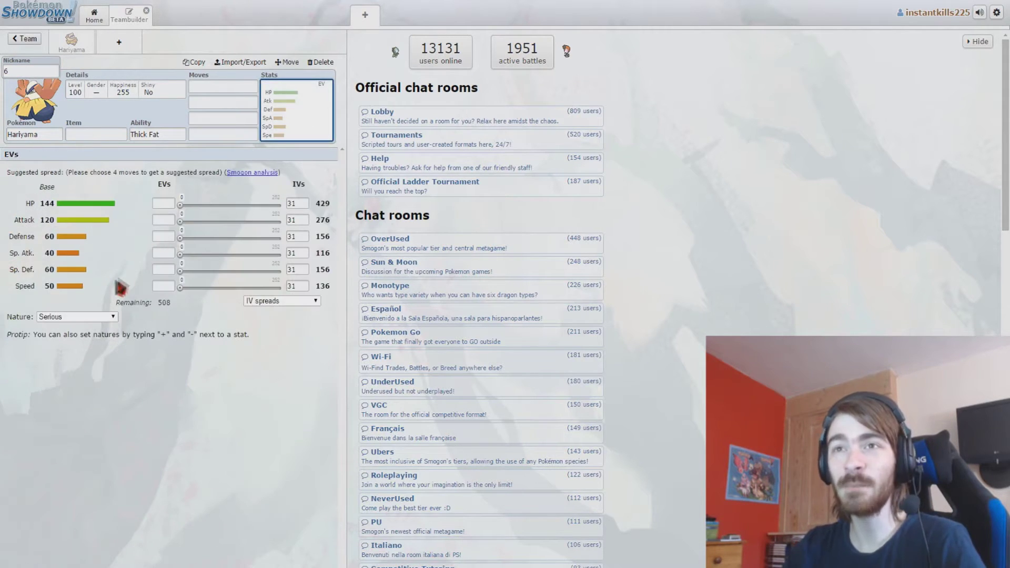
left_click(57, 120)
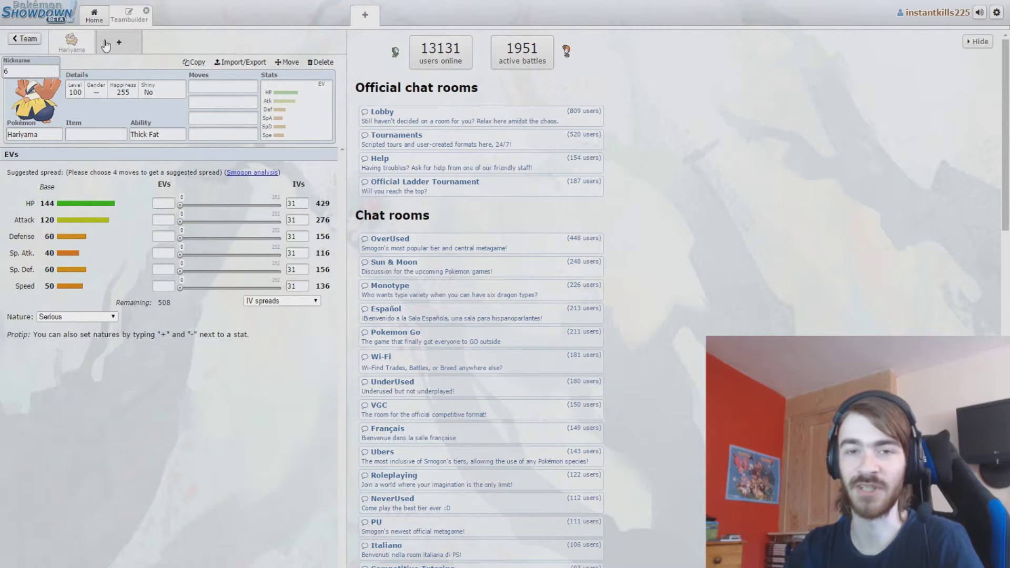
Add Watchog as the team's second Pokémon and nickname it 5.
left_click(105, 46)
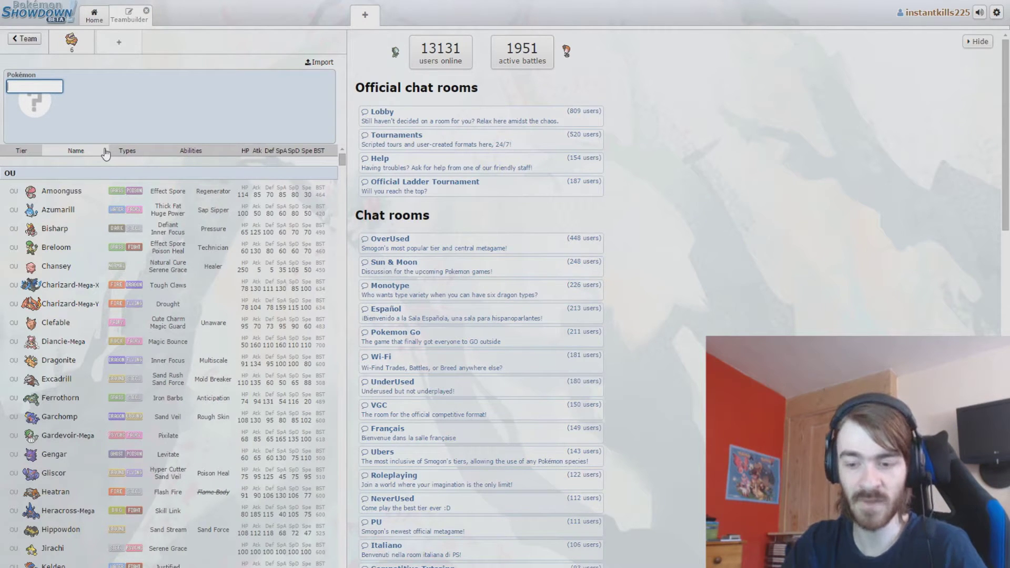
type("watchog")
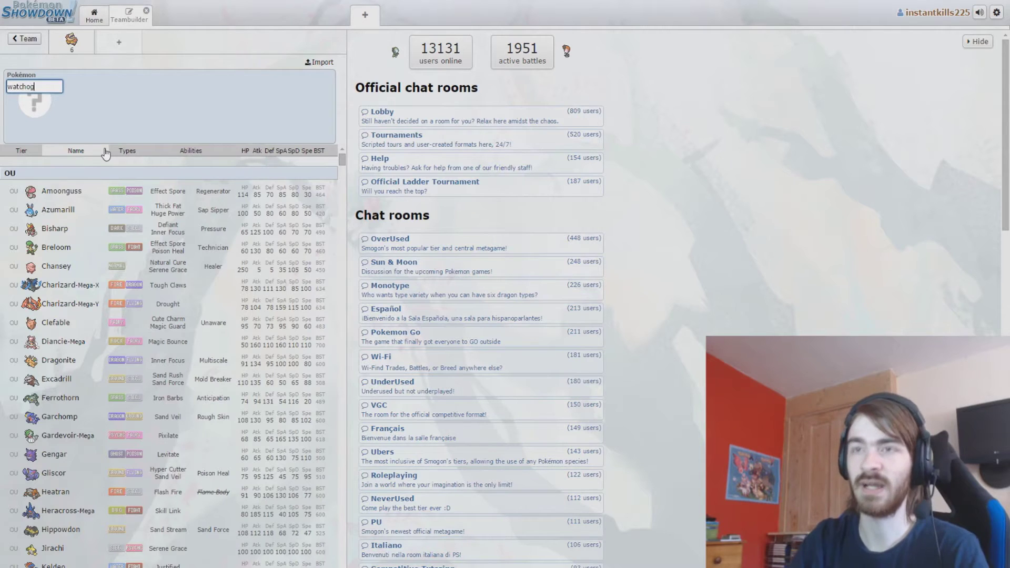
key("Return")
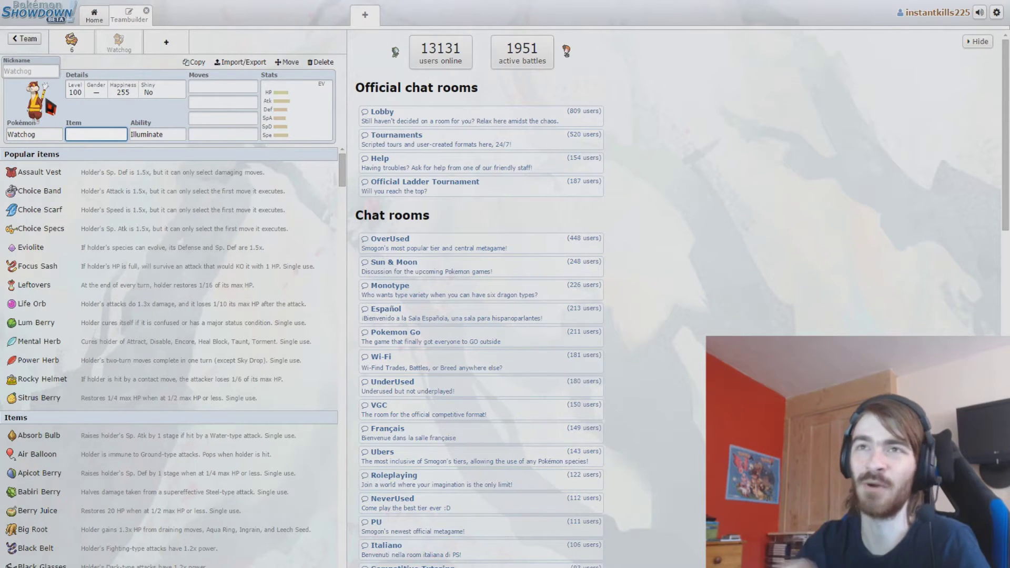
left_click(30, 71)
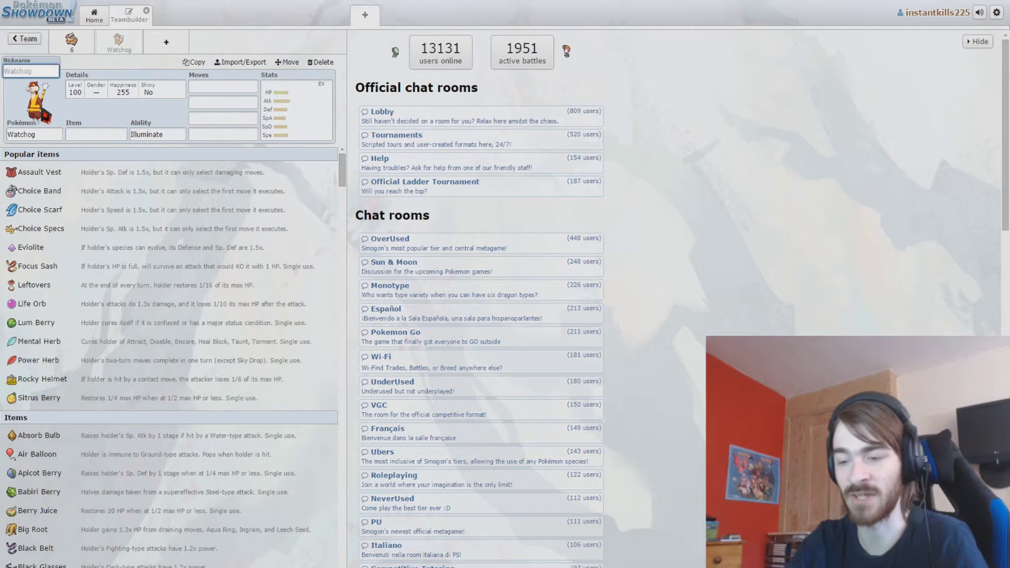
Add Amoonguss as the team's third Pokémon and check its available abilities.
left_click(169, 44)
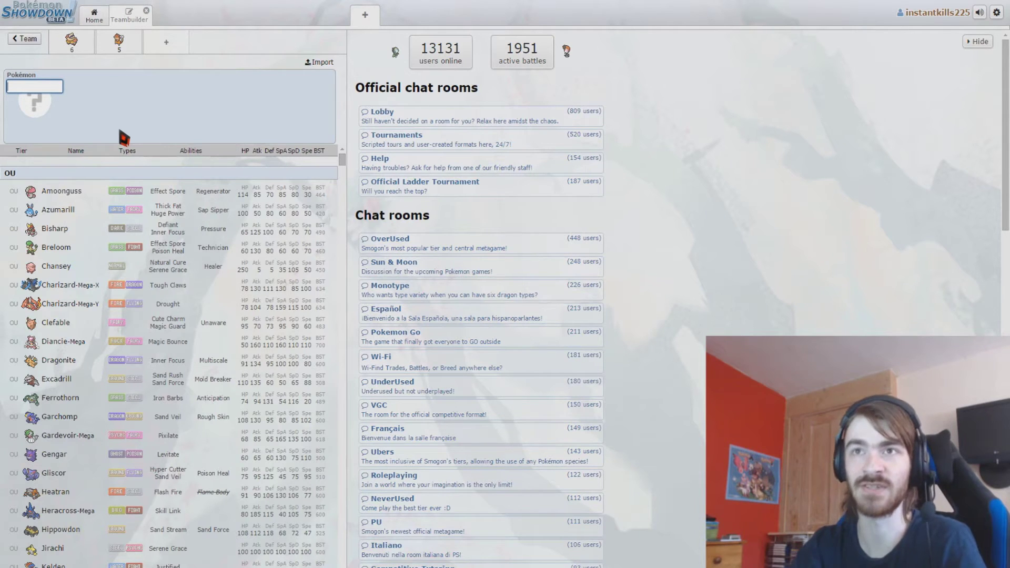
left_click(62, 191)
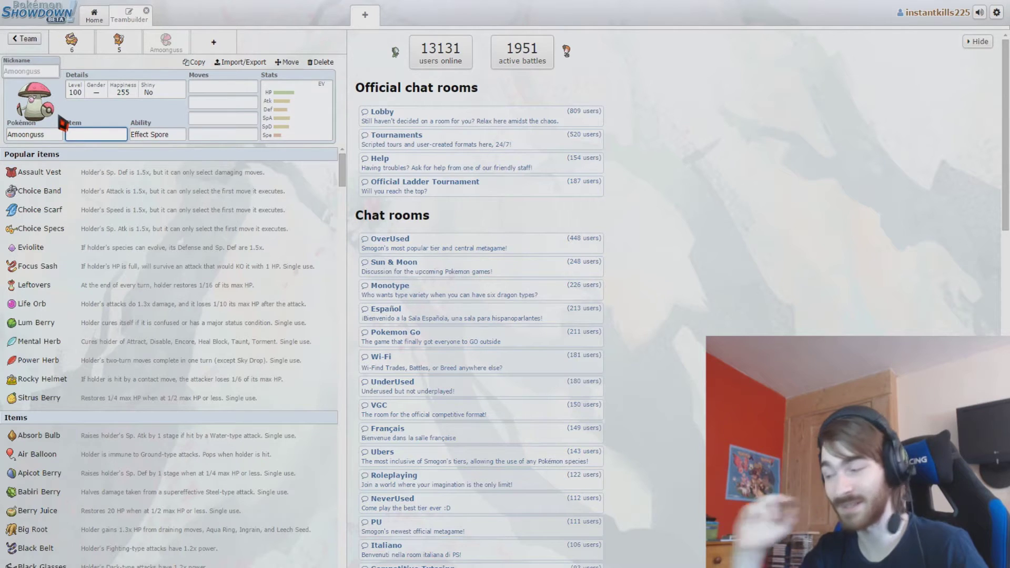
left_click(140, 135)
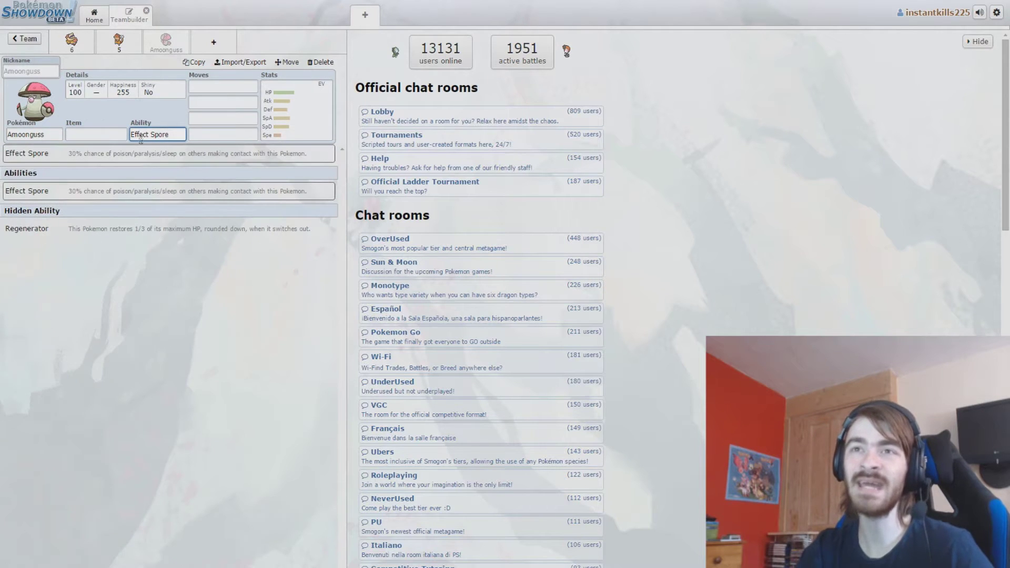
left_click(102, 114)
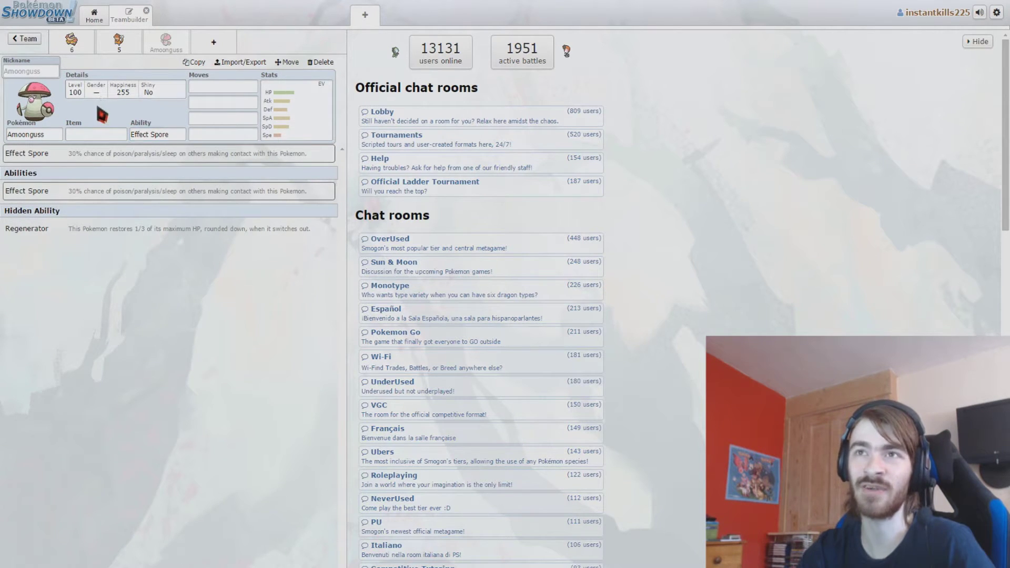
View Amoonguss's base stats and give it the nickname 4.
left_click(289, 124)
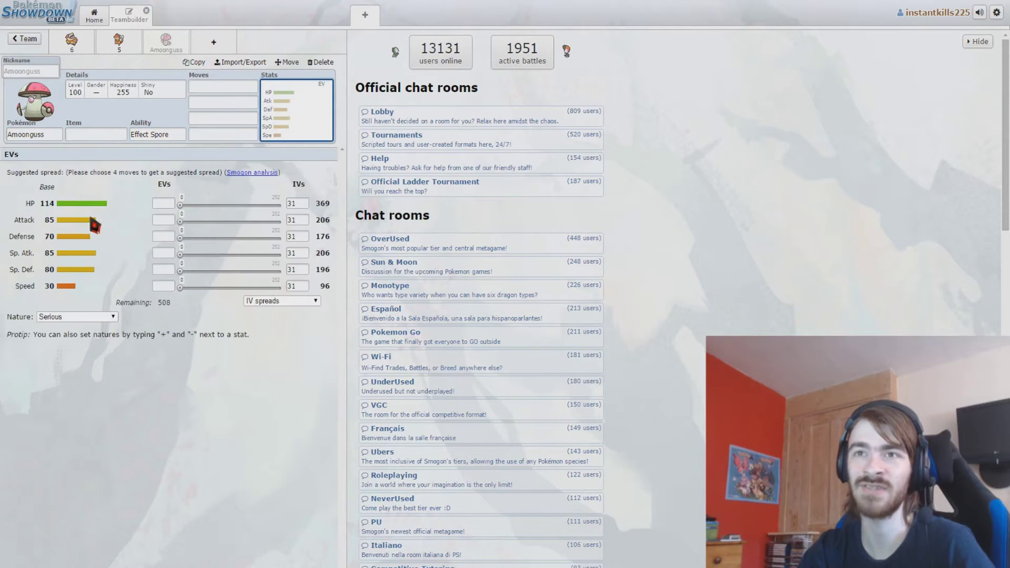
left_click(23, 88)
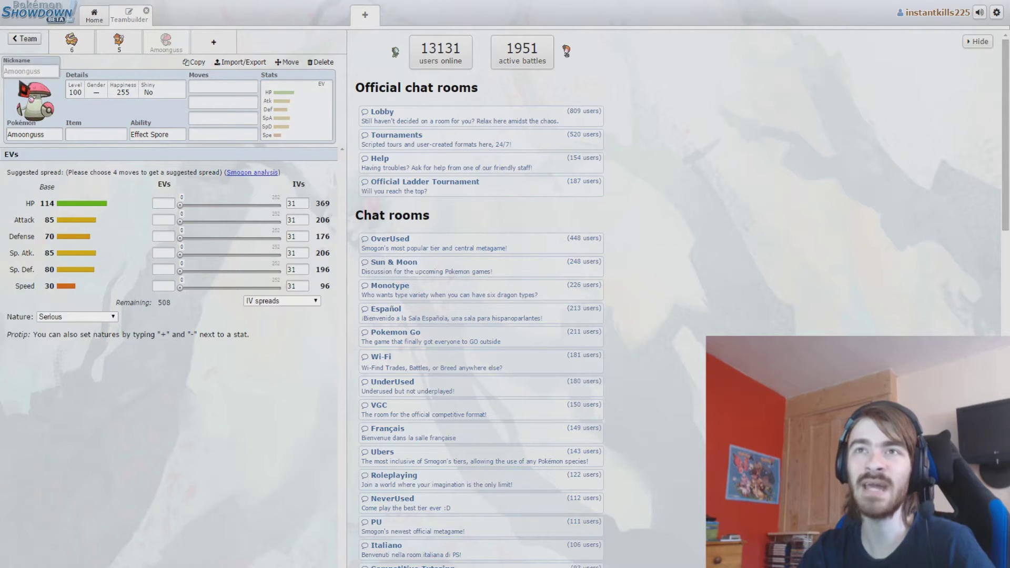
left_click(29, 71)
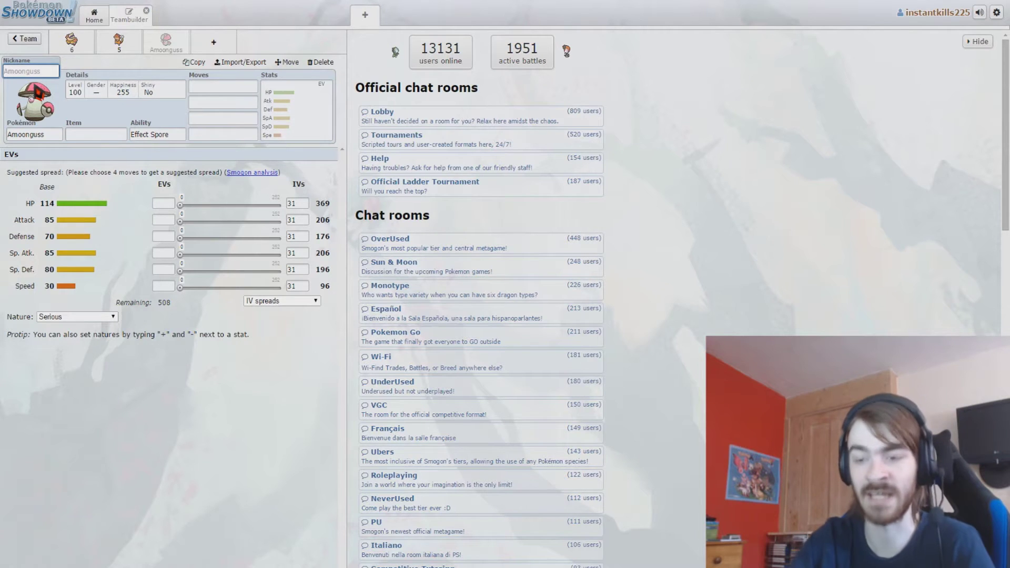
Add Sunkern as the team's fourth Pokémon and nickname it 3.
left_click(213, 42)
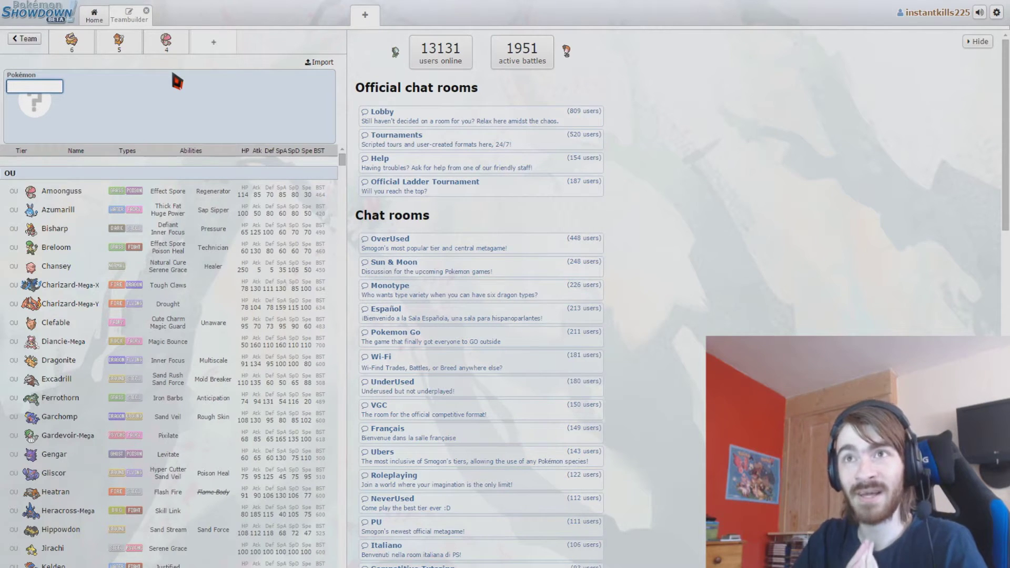
type("sunkern")
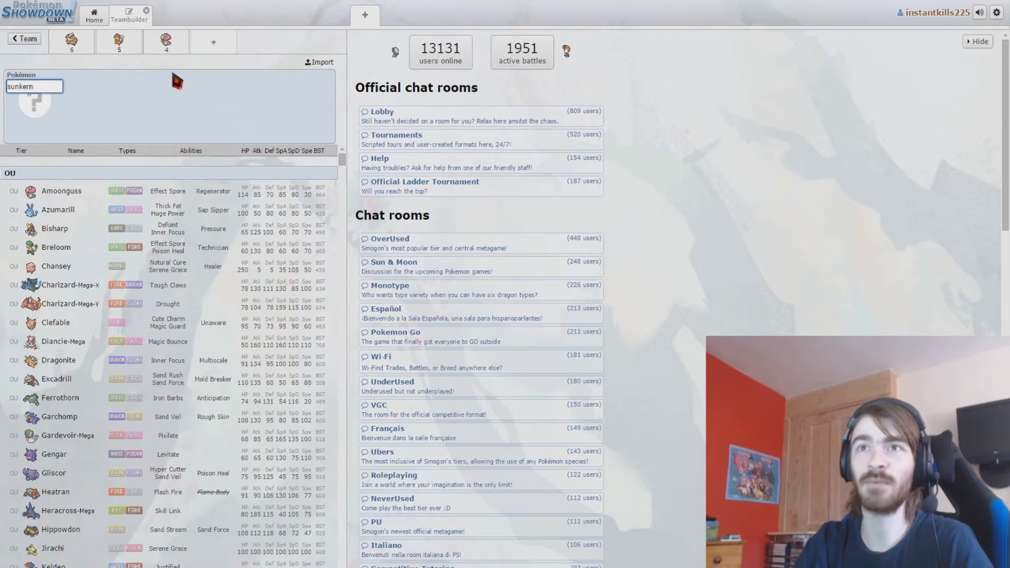
key("Return")
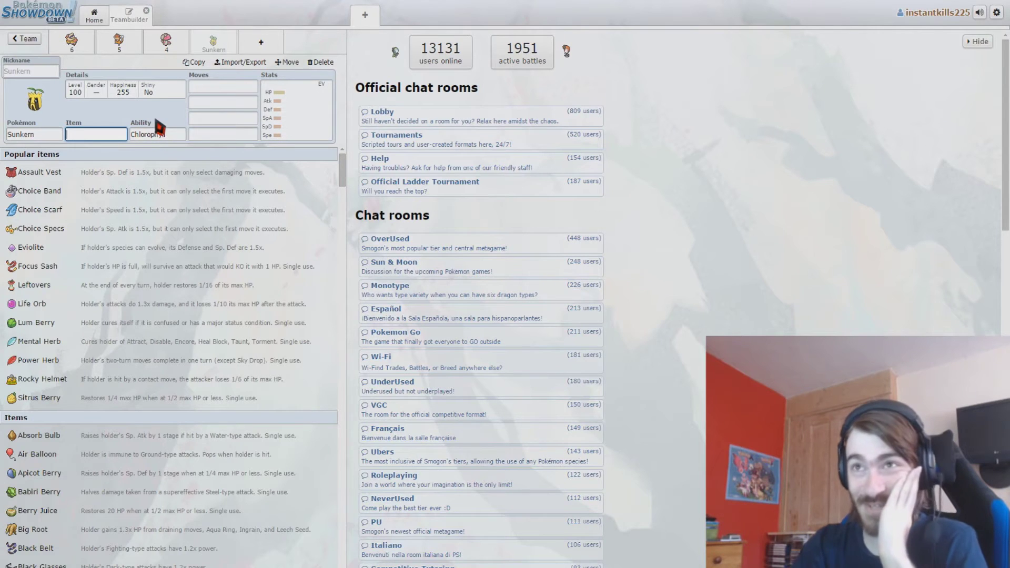
left_click(41, 68)
type("3")
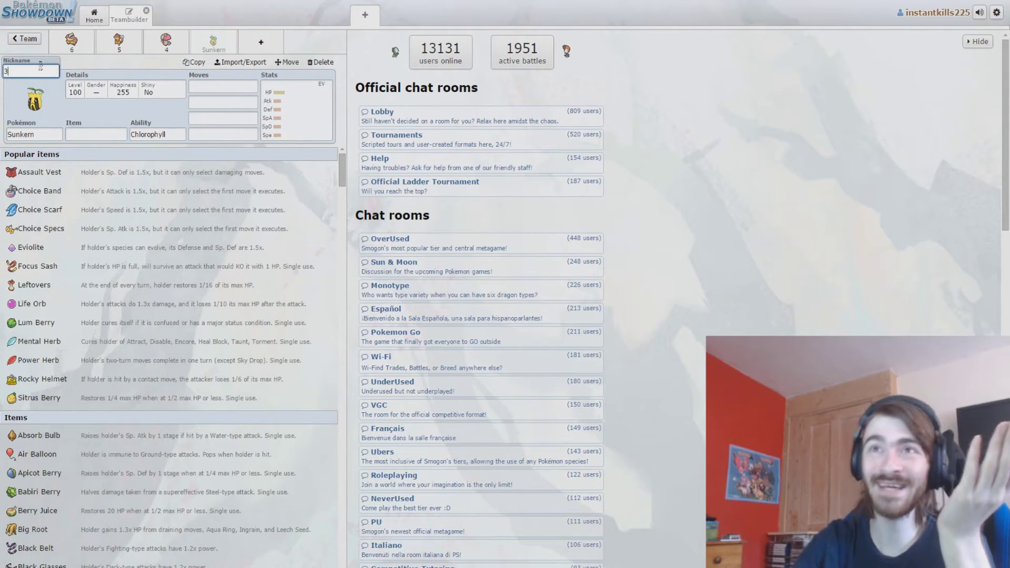
Try Final Gambit as Sunkern's first move, read its description, and clear the move slot.
left_click(213, 82)
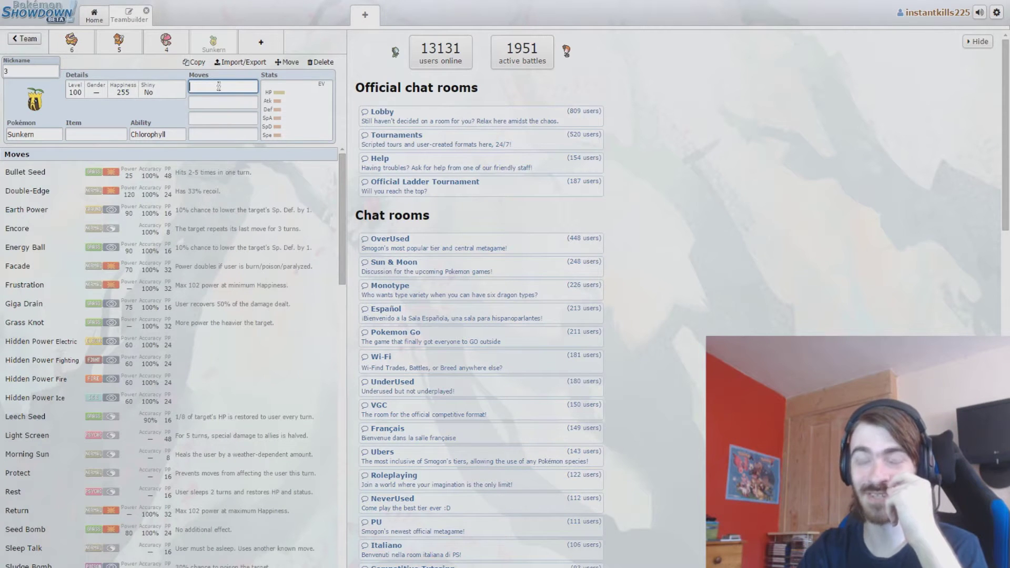
type("fina")
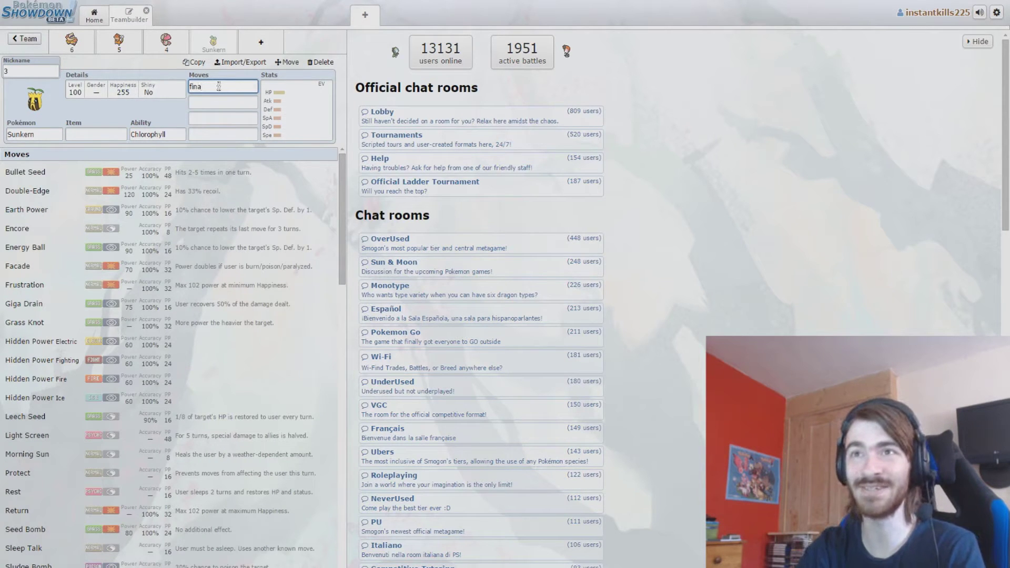
type("l gambit")
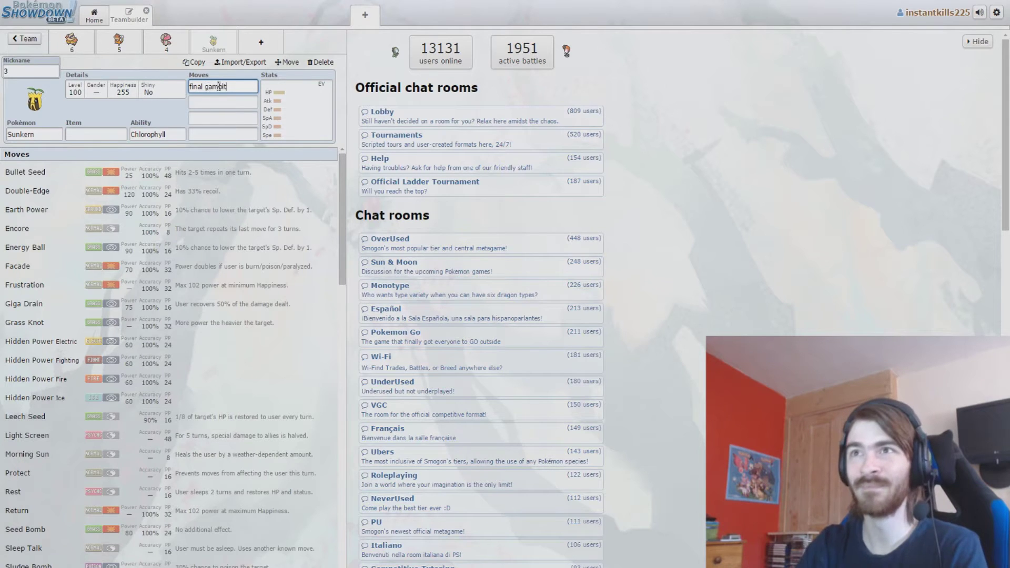
key("Return")
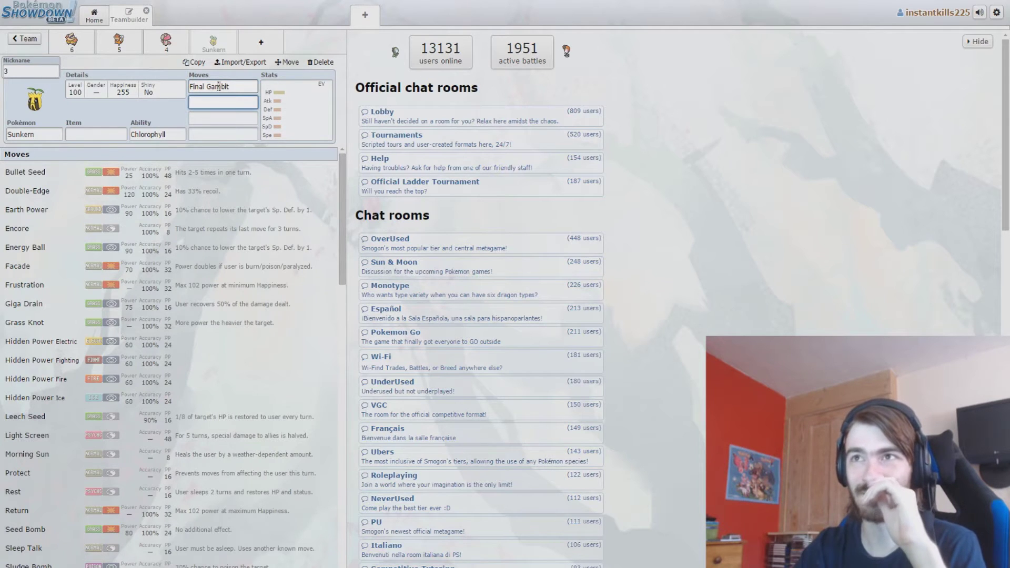
left_click(218, 86)
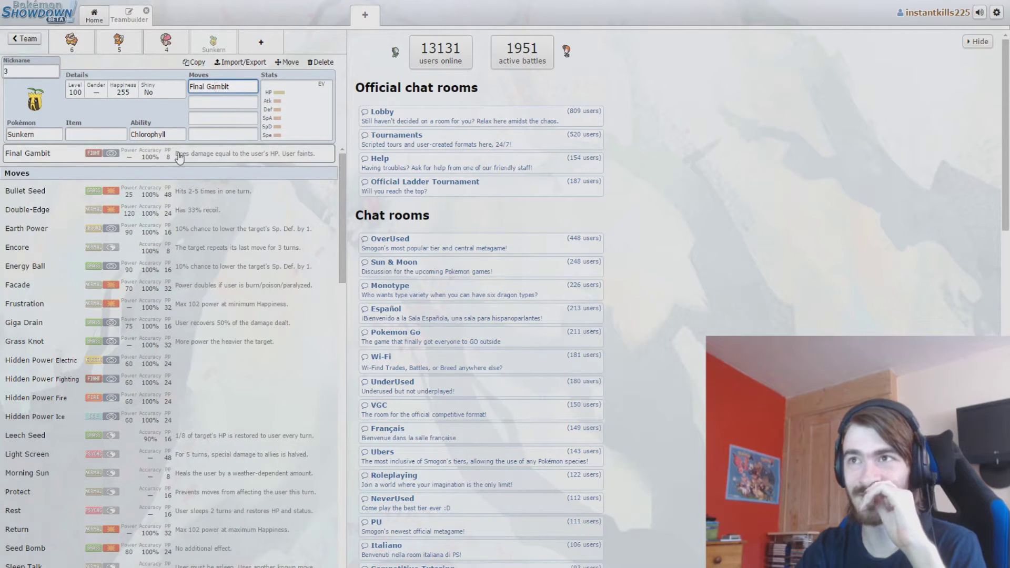
key("ctrl+a")
key("BackSpace")
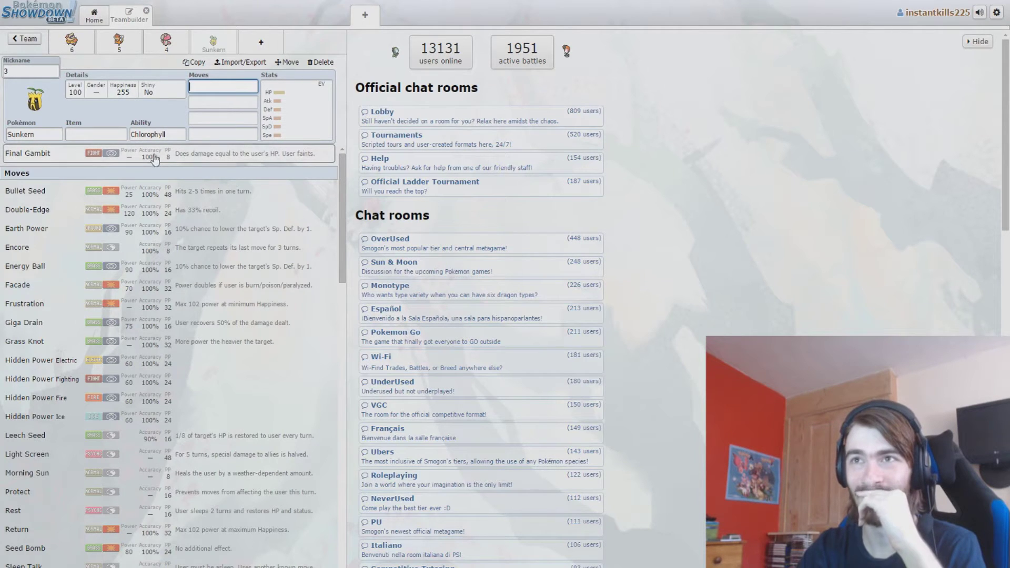
Try Bullet Seed as Sunkern's first move, clear the slot, and return to the nickname.
left_click(106, 196)
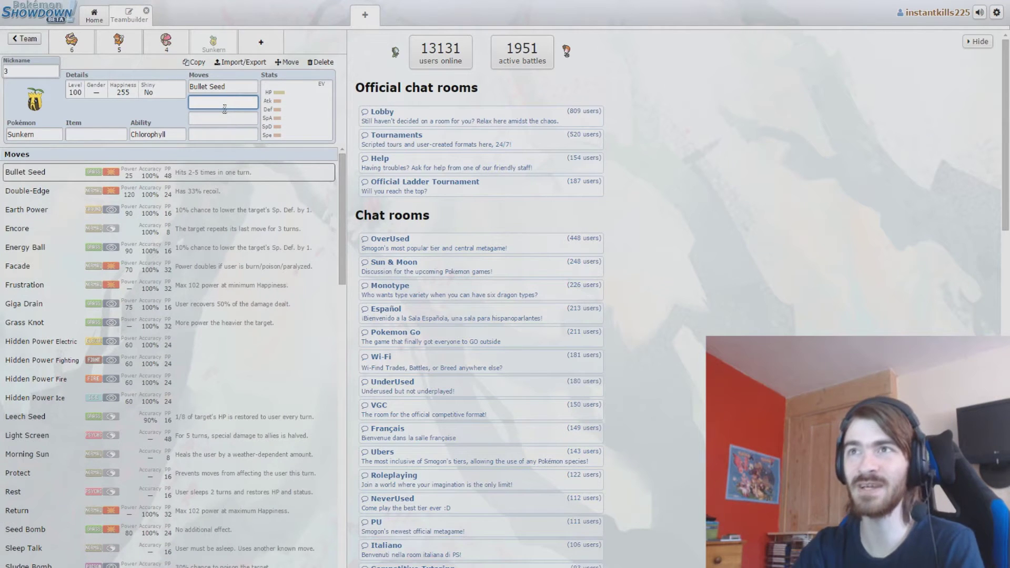
left_click(239, 85)
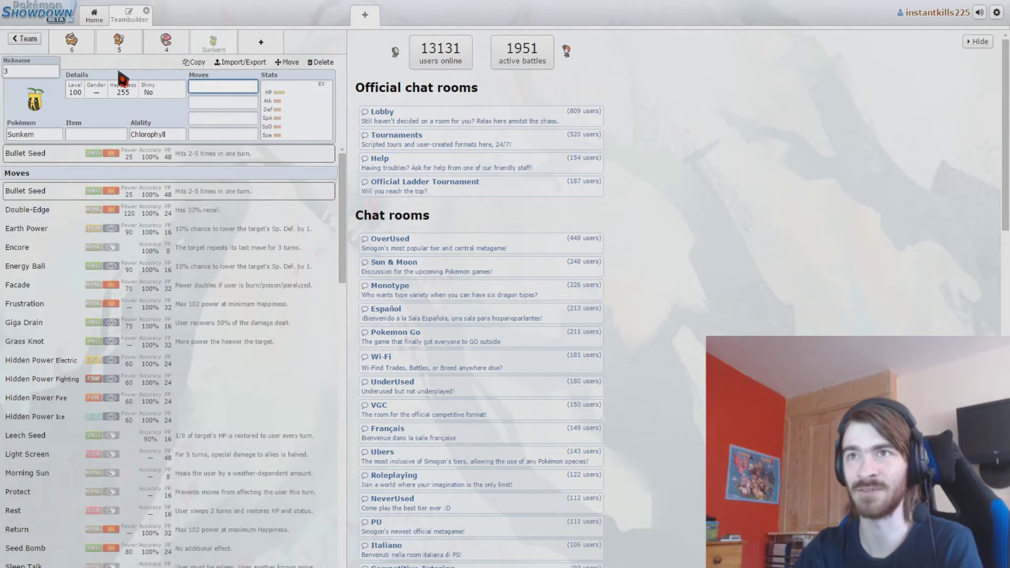
key("shift+Tab")
key("shift+Tab")
key("shift+Tab")
key("shift+Tab")
key("shift+Tab")
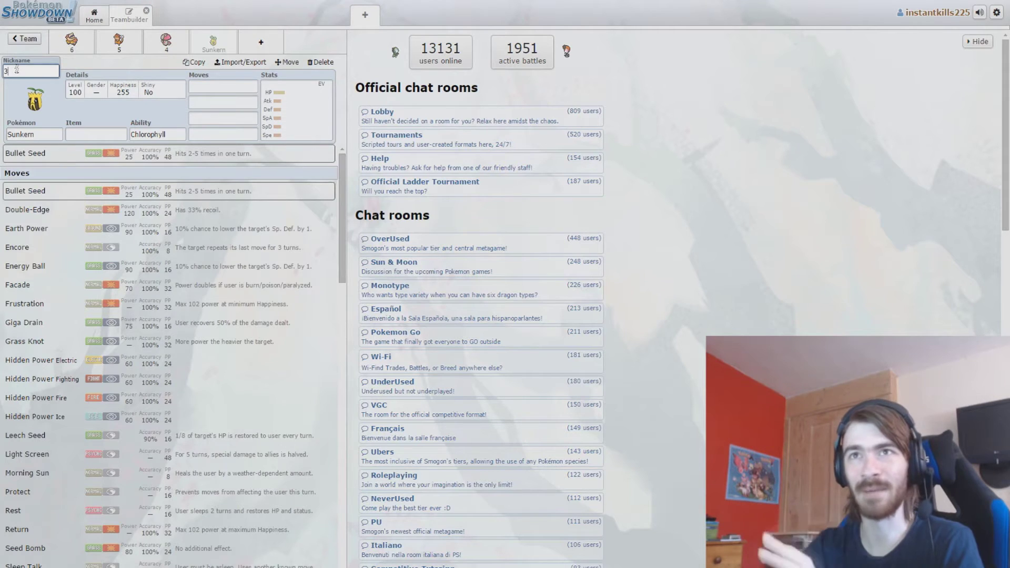
Add Quagsire as the team's fifth Pokémon.
left_click(274, 46)
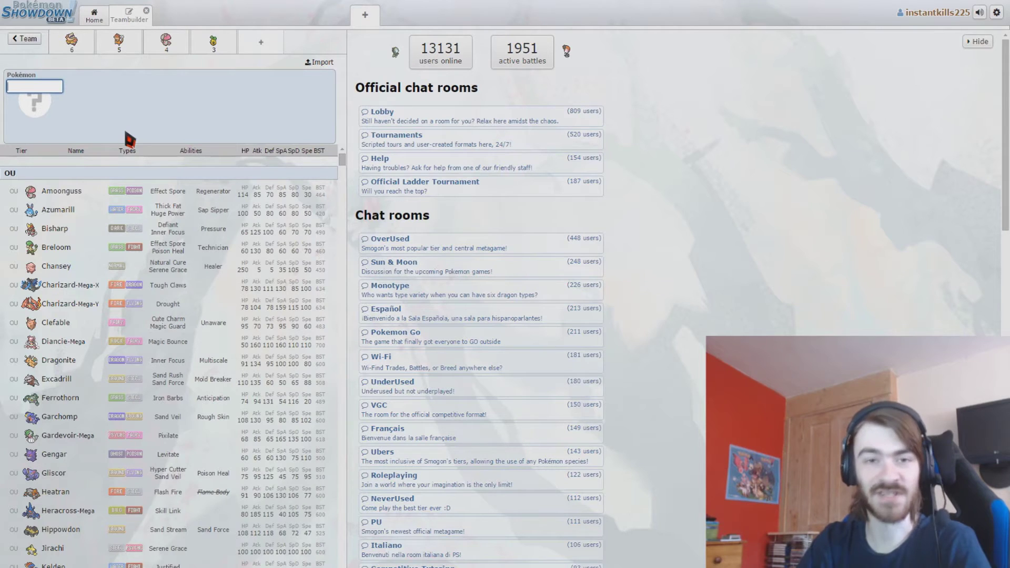
type("quagsire")
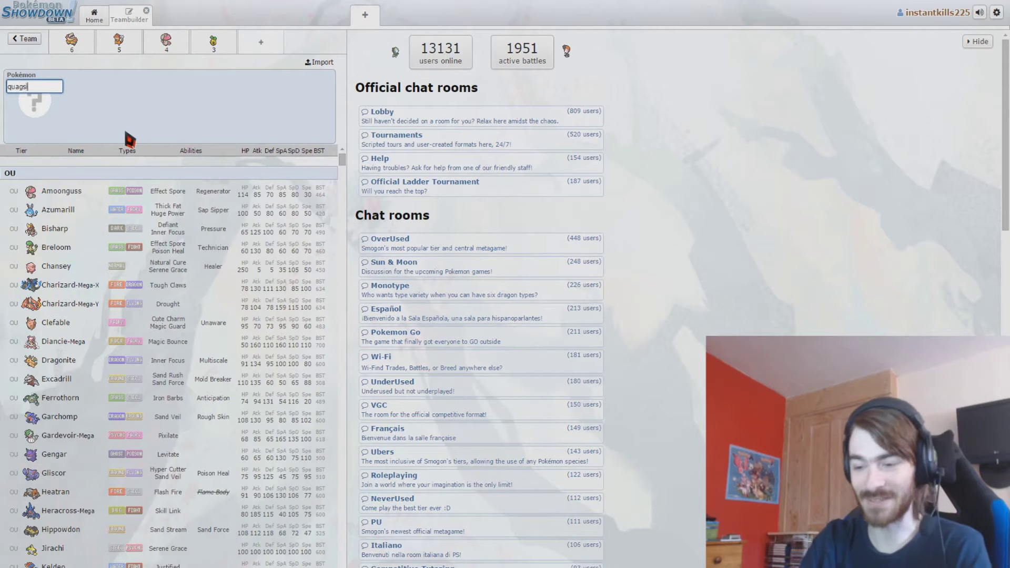
key("Return")
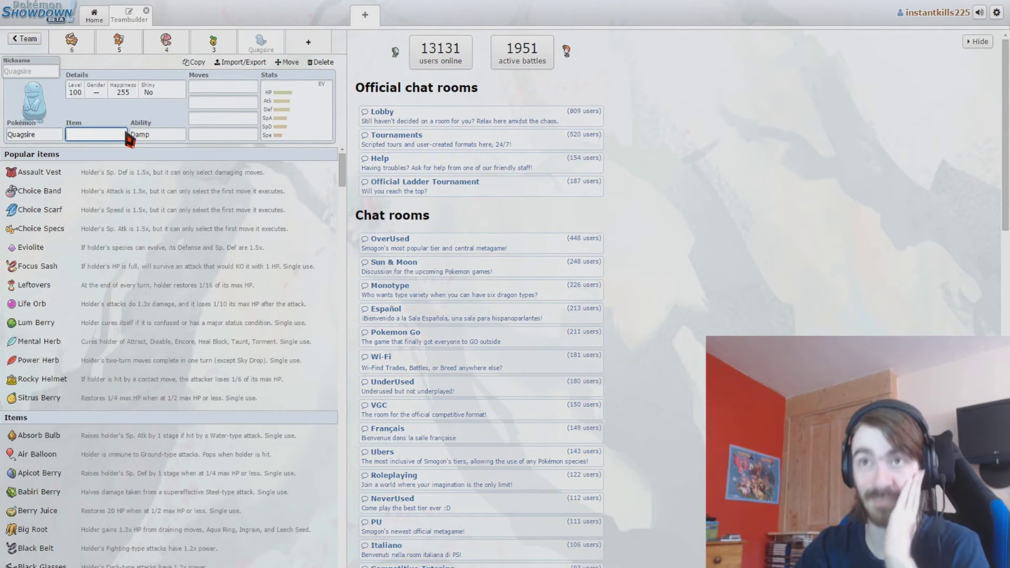
Review Quagsire's available abilities and base stats.
left_click(150, 131)
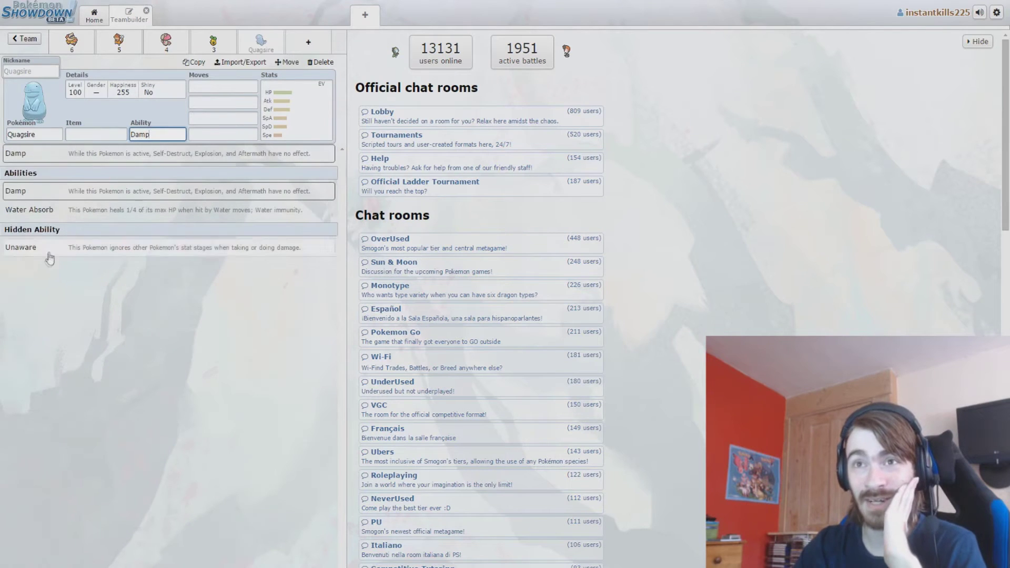
left_click(108, 284)
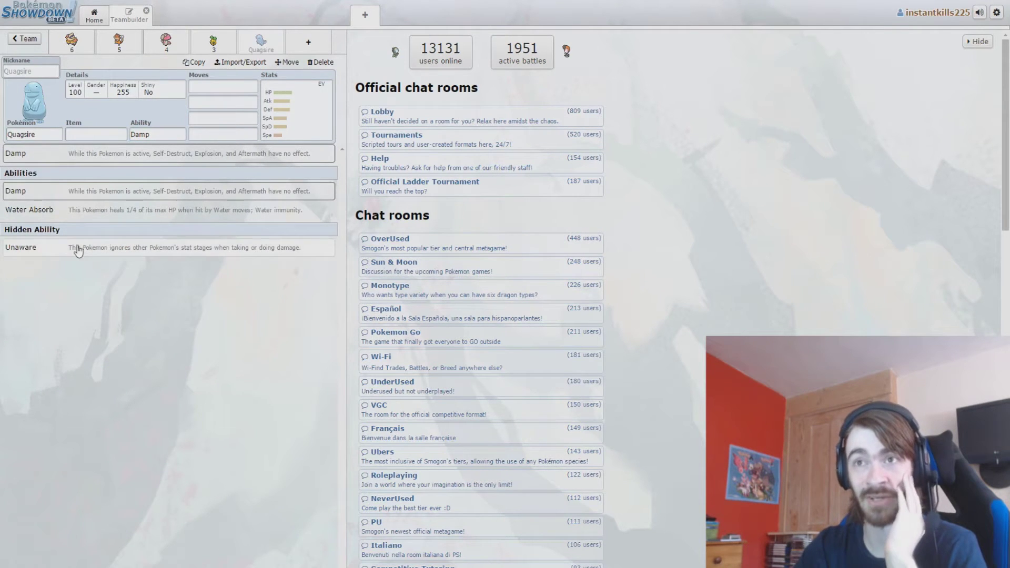
left_click(289, 125)
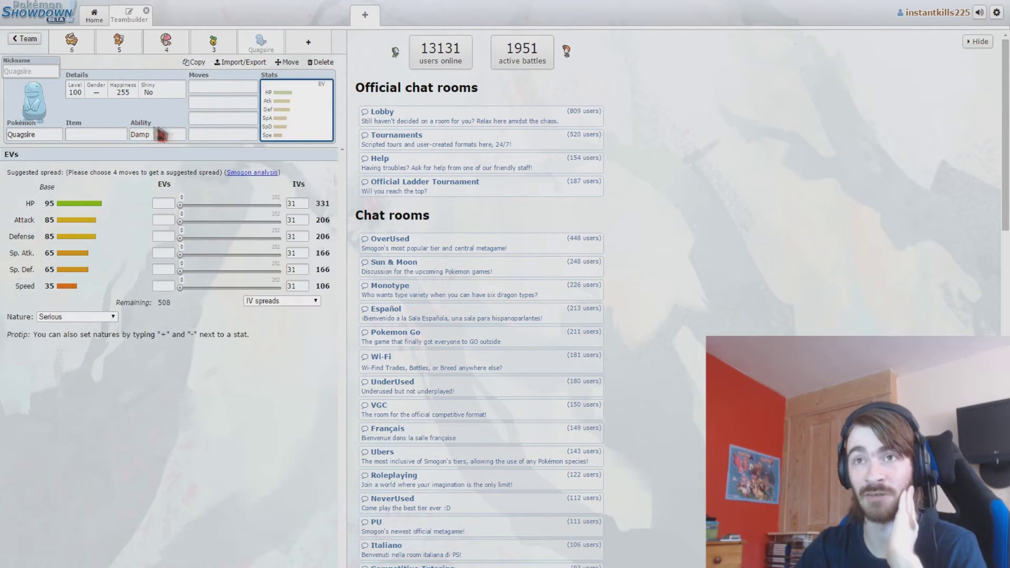
Nickname Quagsire 2.
left_click(22, 72)
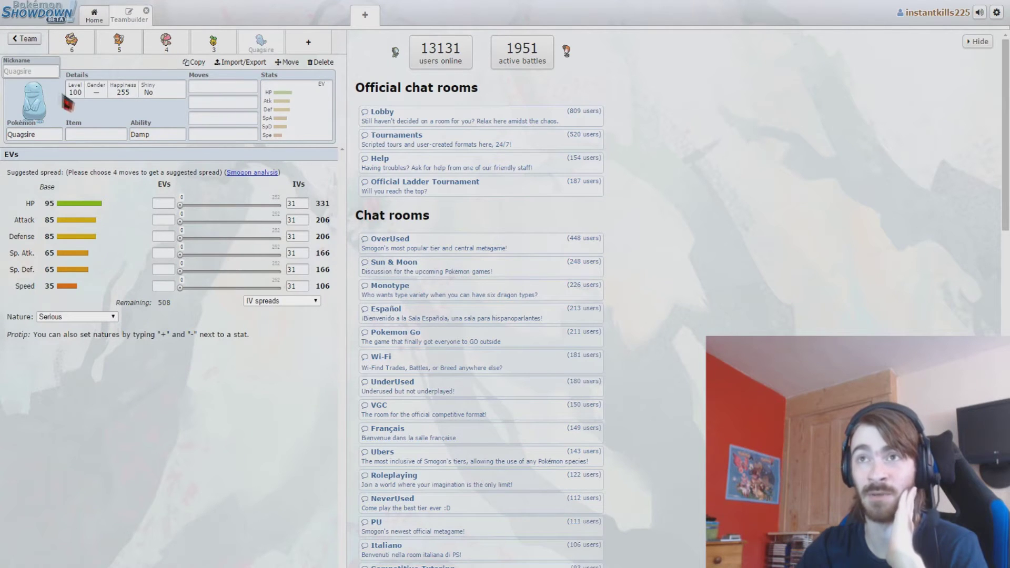
left_click(59, 134)
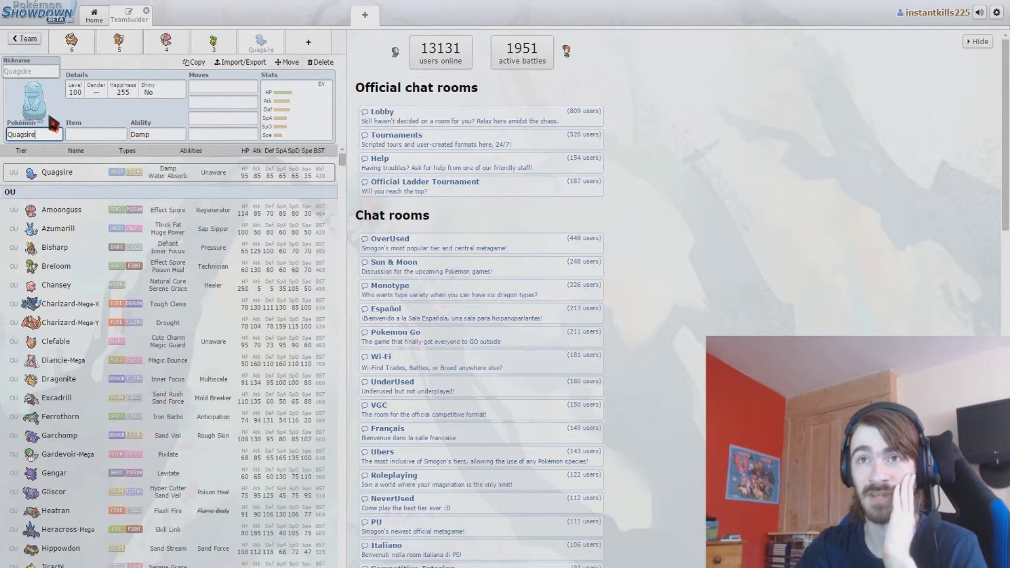
left_click(51, 117)
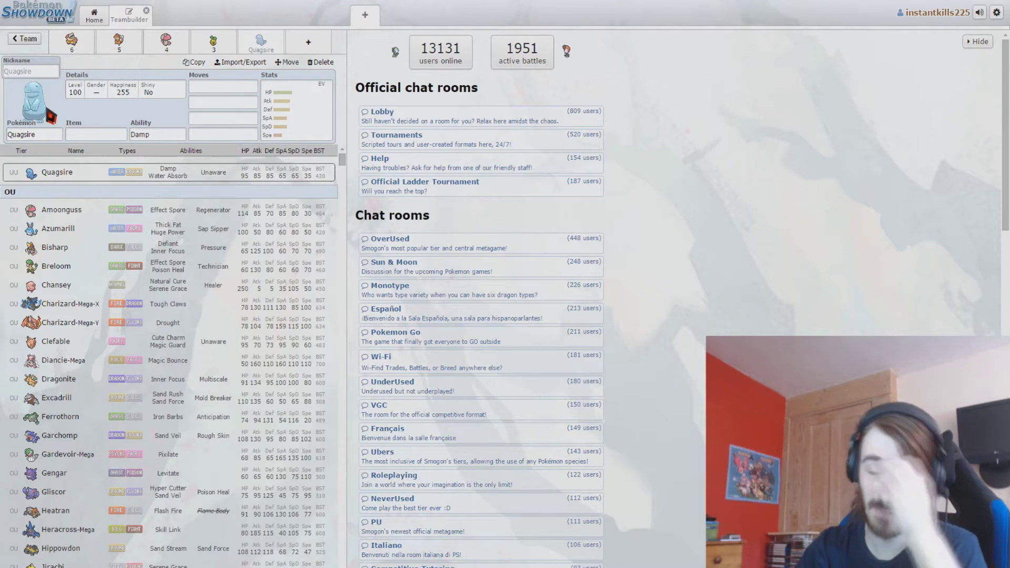
left_click(26, 71)
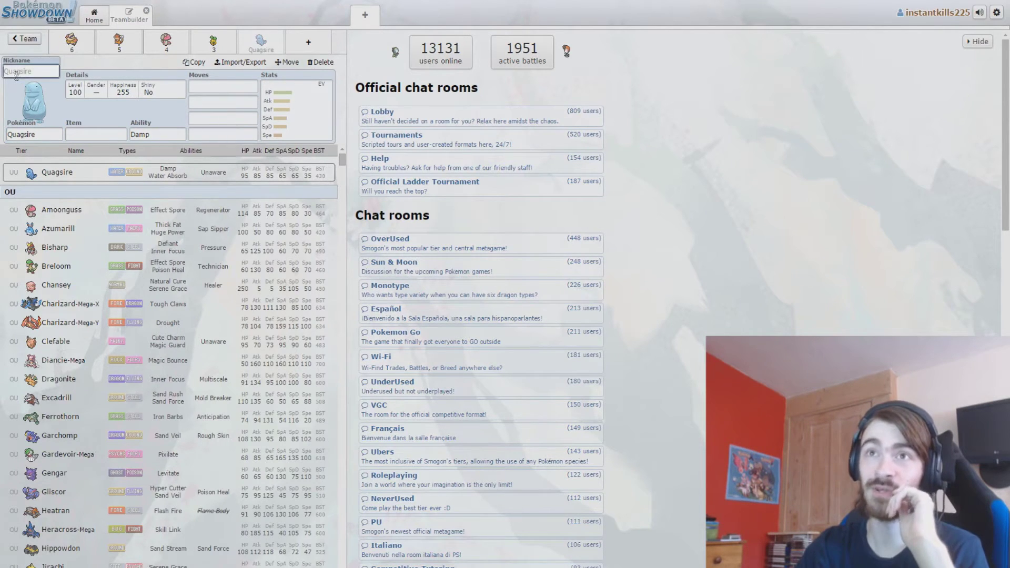
type("2")
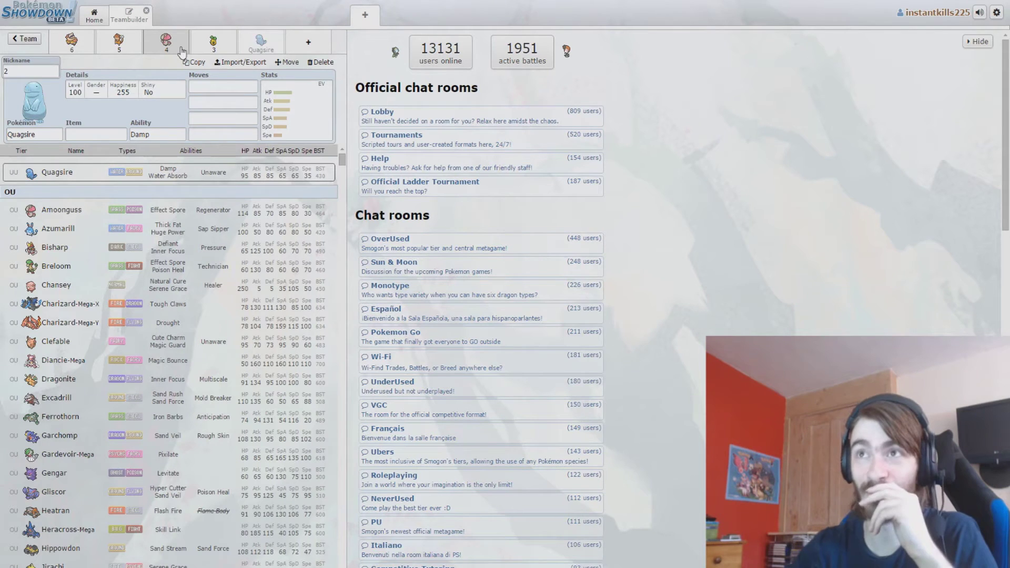
Look through the moves available to Sunkern for its first move slot.
left_click(212, 44)
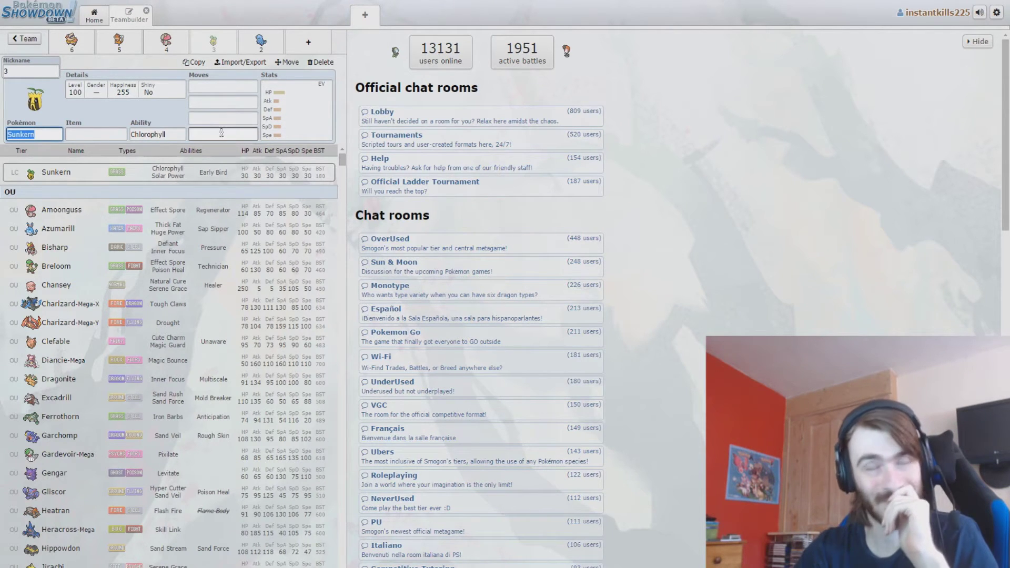
left_click(223, 86)
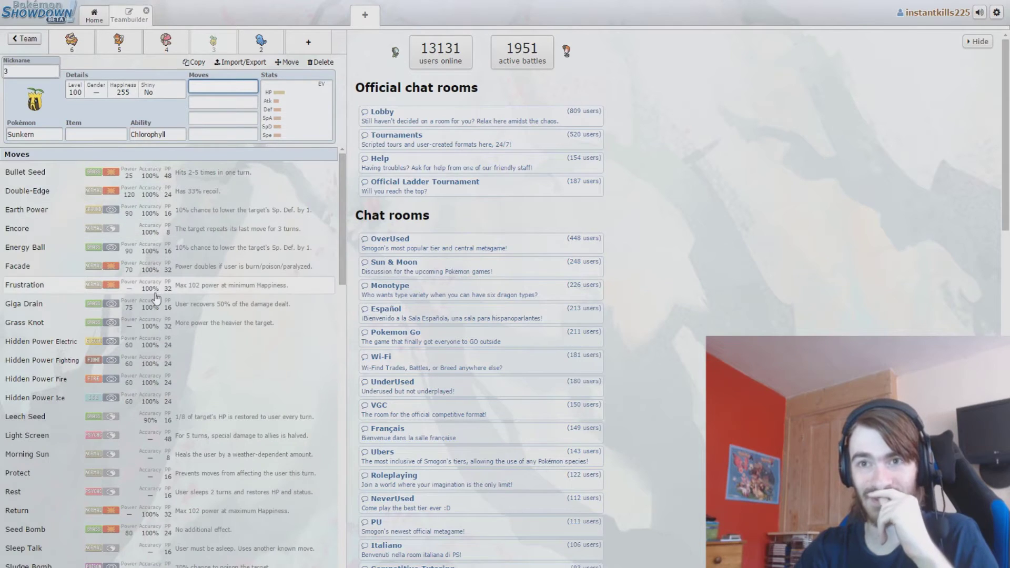
scroll(154, 284, "down", 10)
scroll(153, 315, "down", 4)
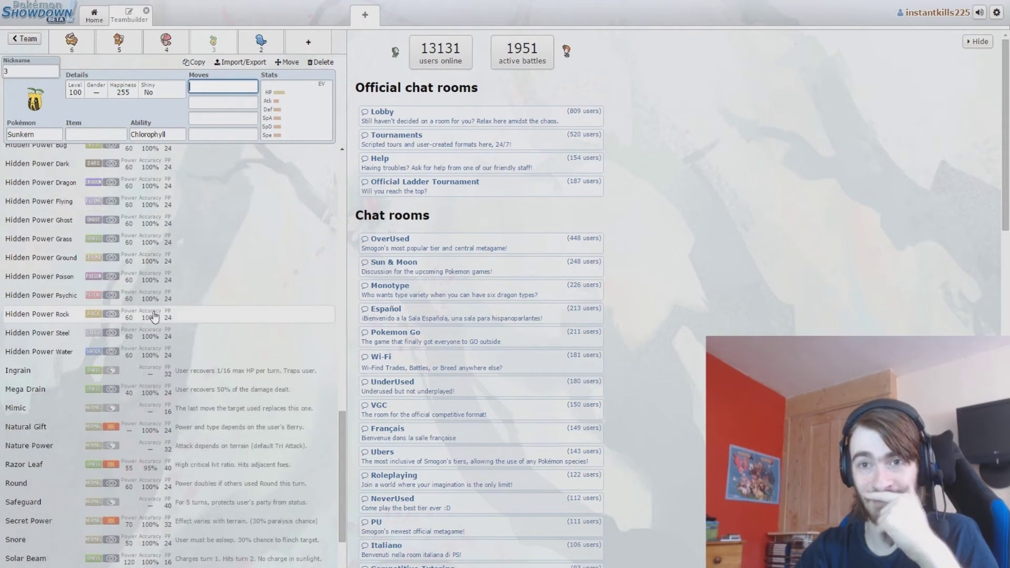
scroll(154, 316, "up", 12)
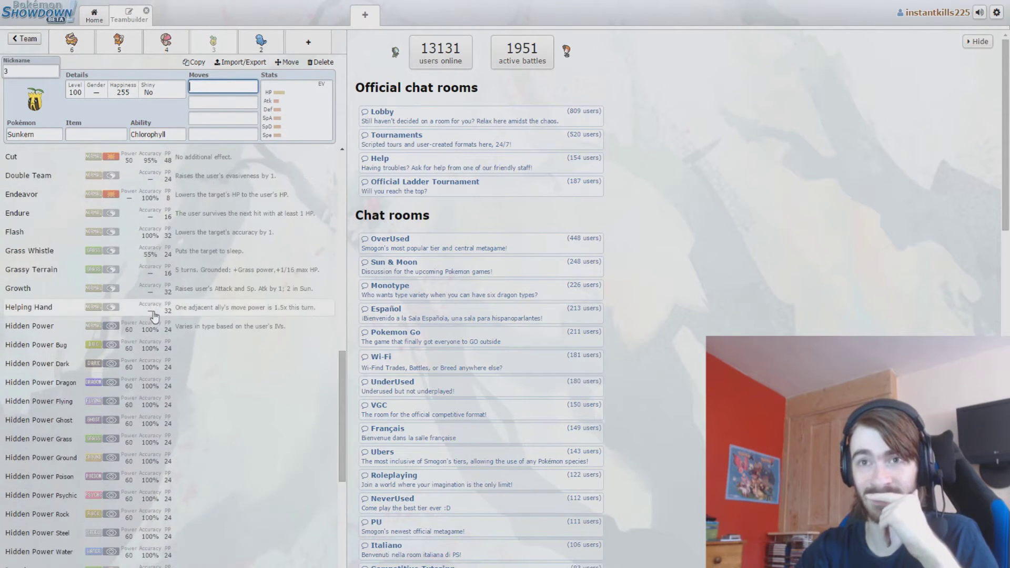
scroll(153, 316, "up", 1)
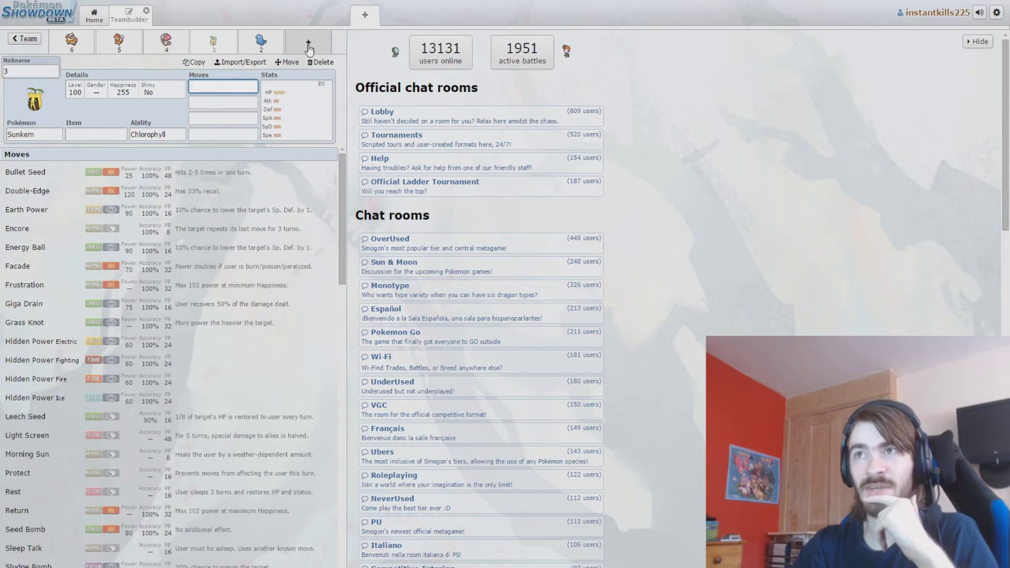
Add Parasect as the team's sixth Pokémon and nickname it 1.
left_click(321, 62)
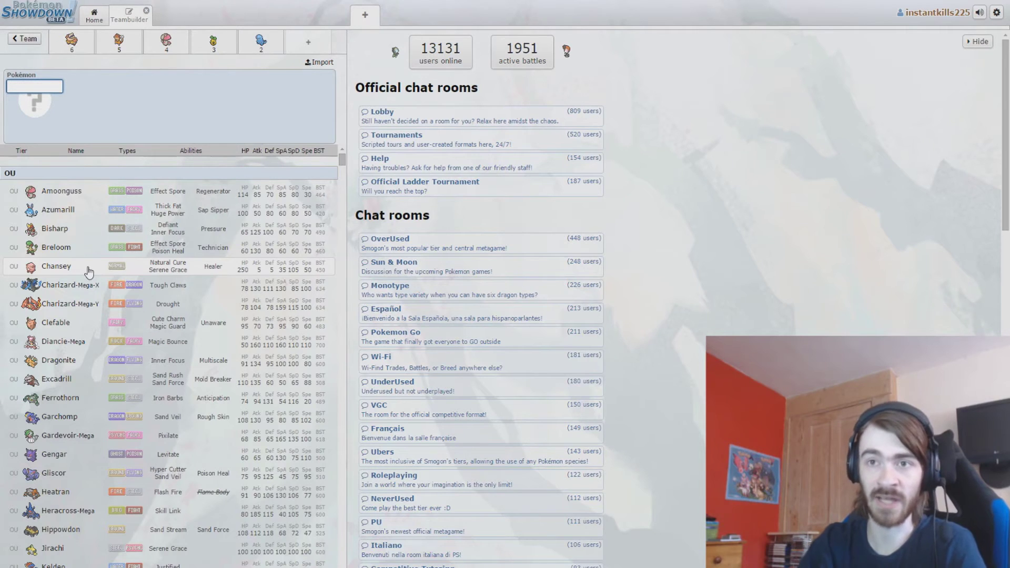
scroll(88, 271, "down", 3)
scroll(87, 379, "up", 4)
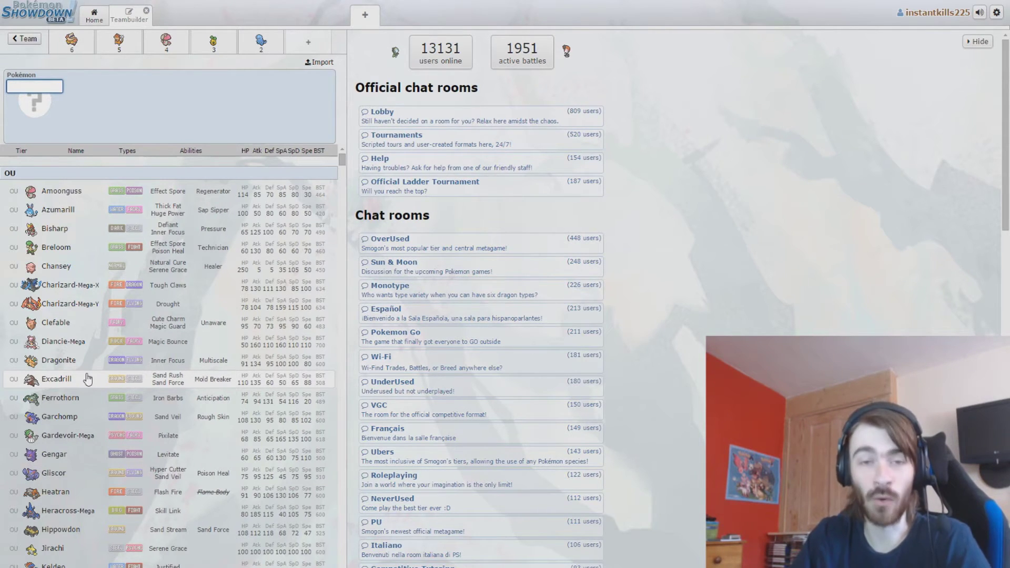
type("parasect")
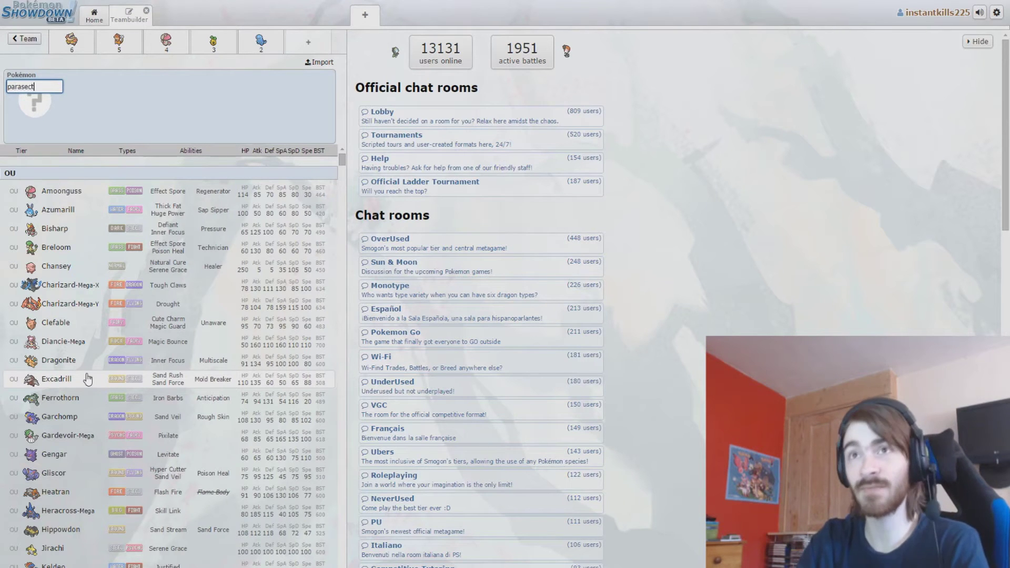
key("Return")
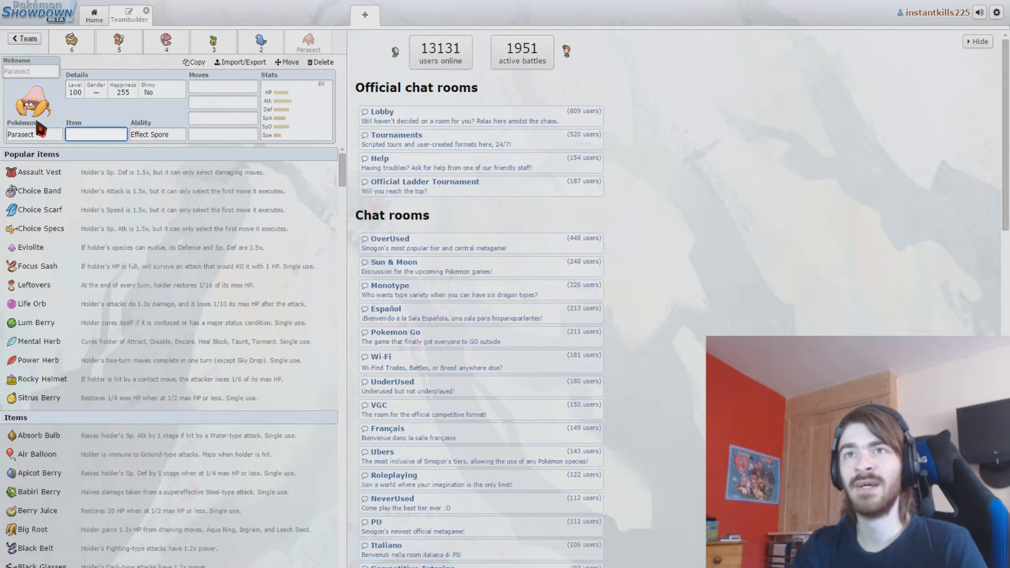
left_click(35, 102)
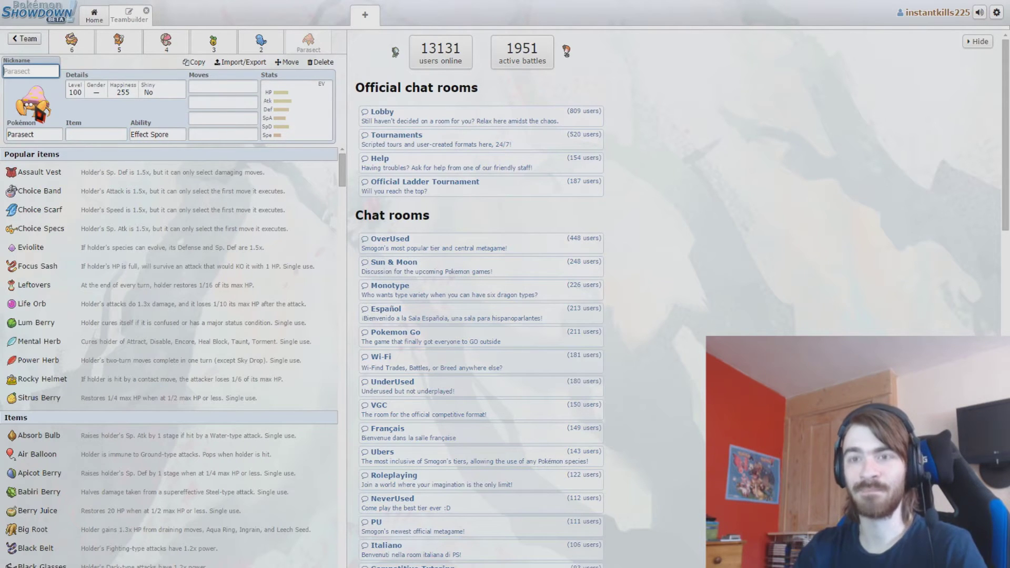
type("1")
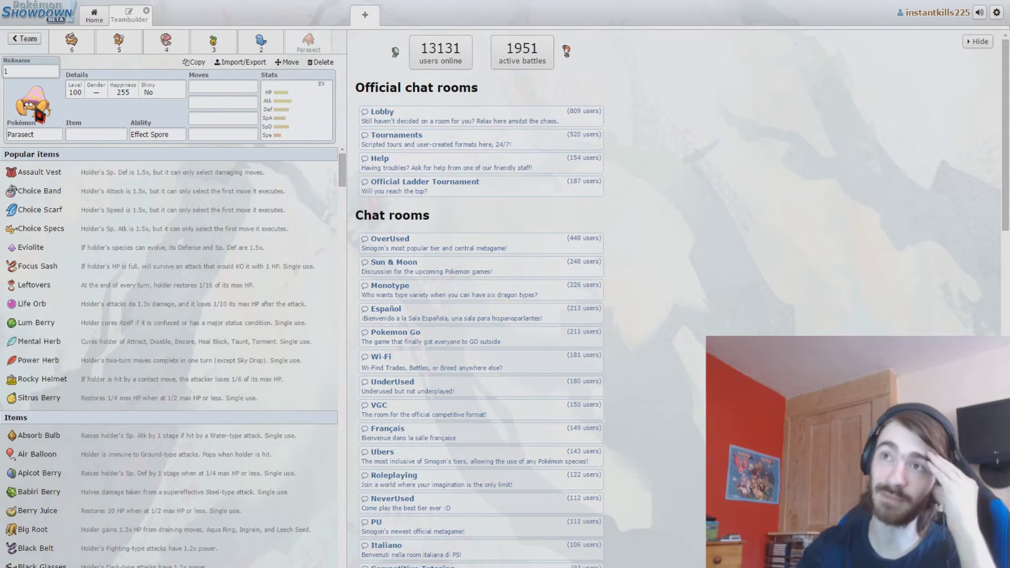
Give Amoonguss the Black Sludge item and the Regenerator ability.
left_click(82, 50)
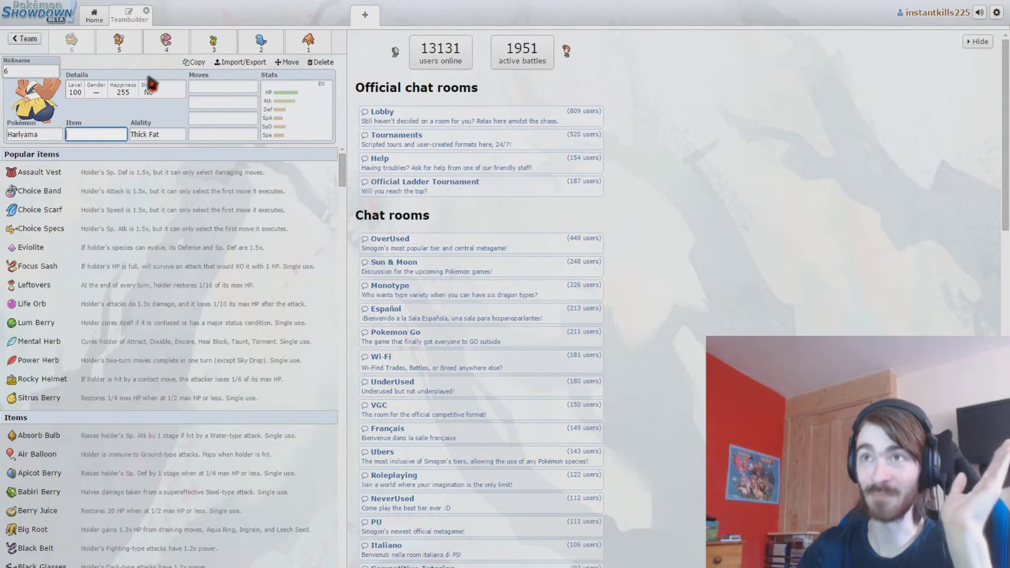
left_click(167, 44)
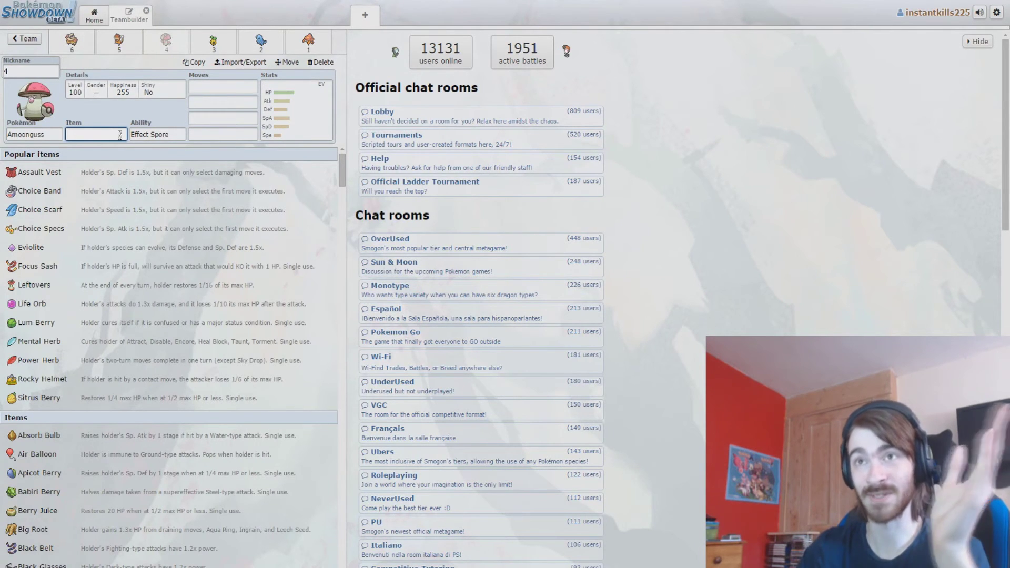
type("black")
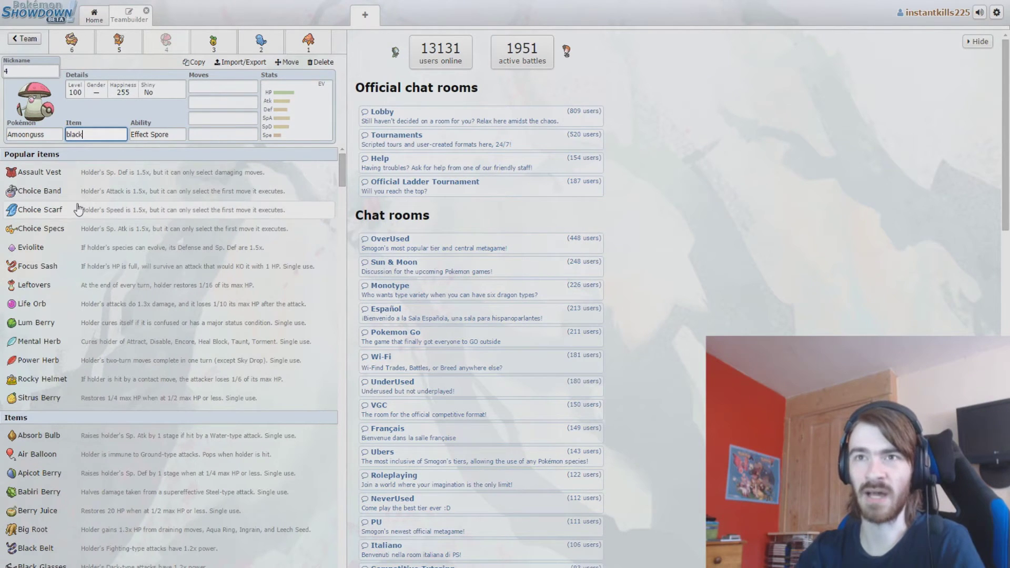
double_click(96, 135)
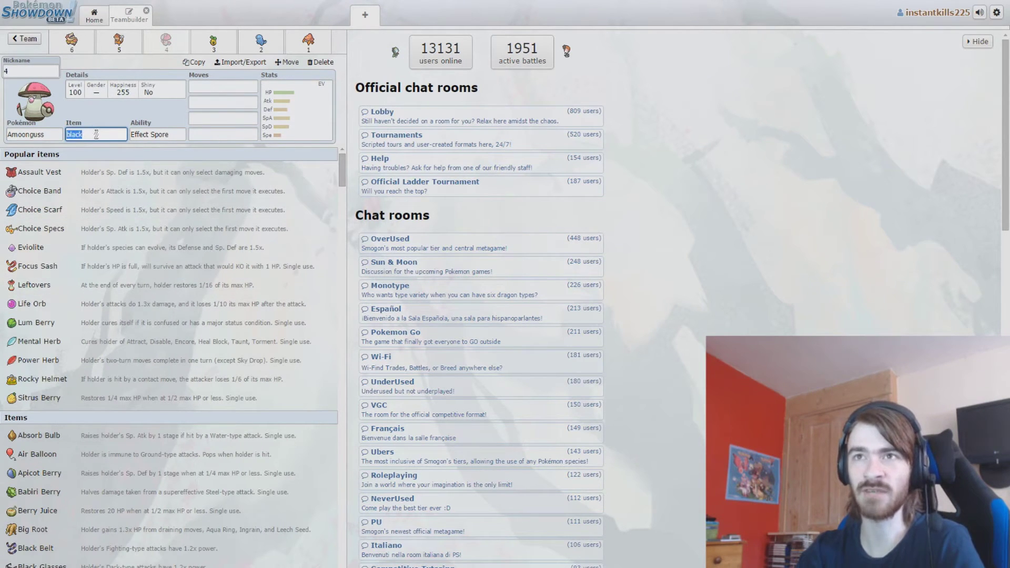
left_click(96, 135)
scroll(102, 253, "down", 8)
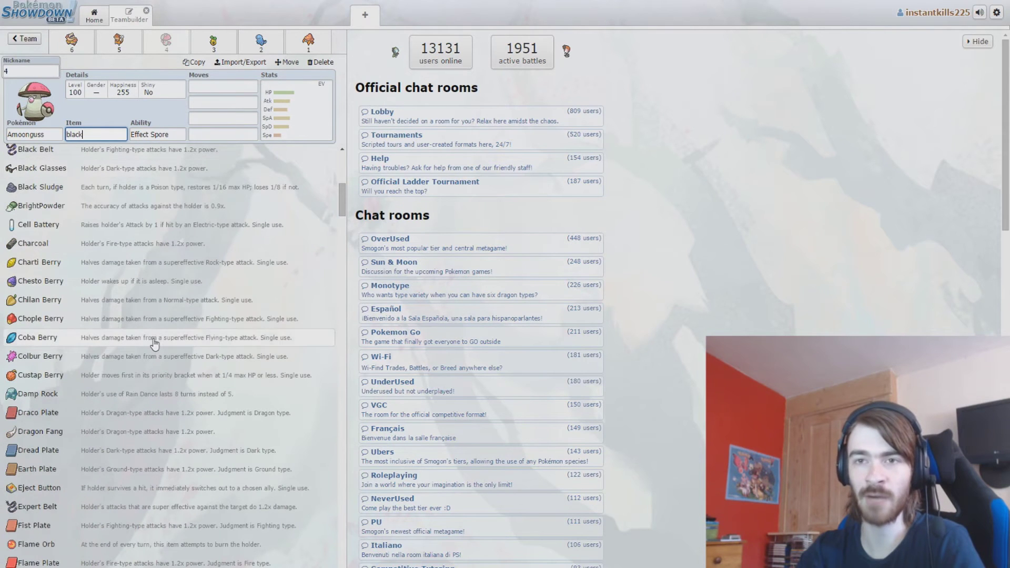
left_click(71, 206)
key("shift+Tab")
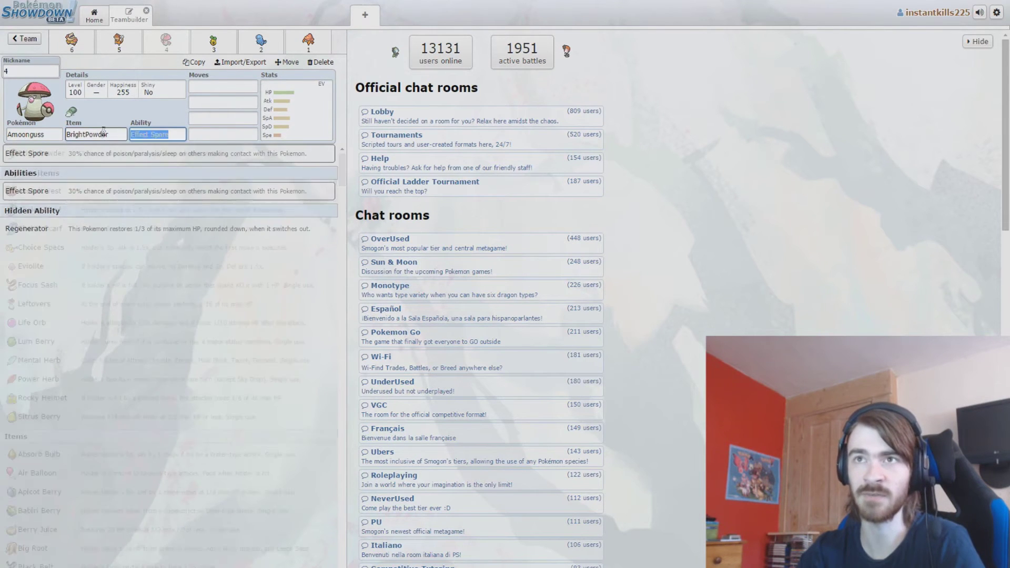
scroll(66, 547, "down", 2)
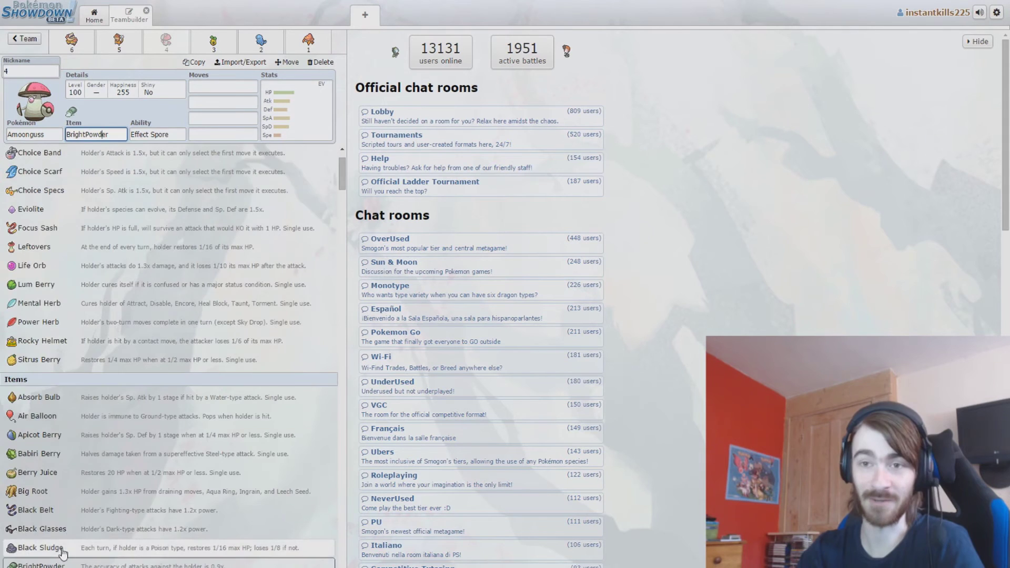
left_click(66, 550)
left_click(86, 232)
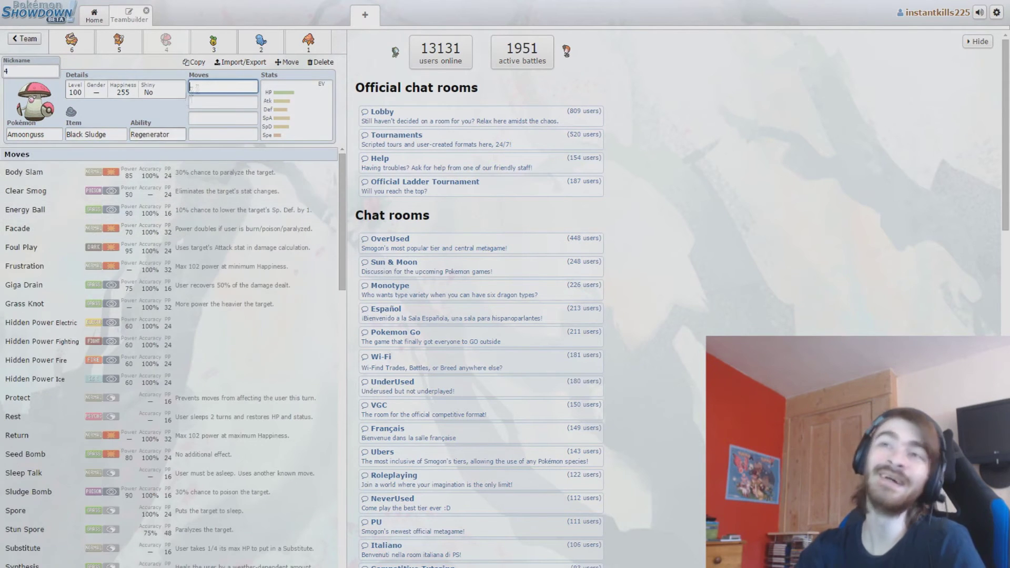
Set Amoonguss's first move to Synthesis.
left_click(294, 125)
left_click(201, 89)
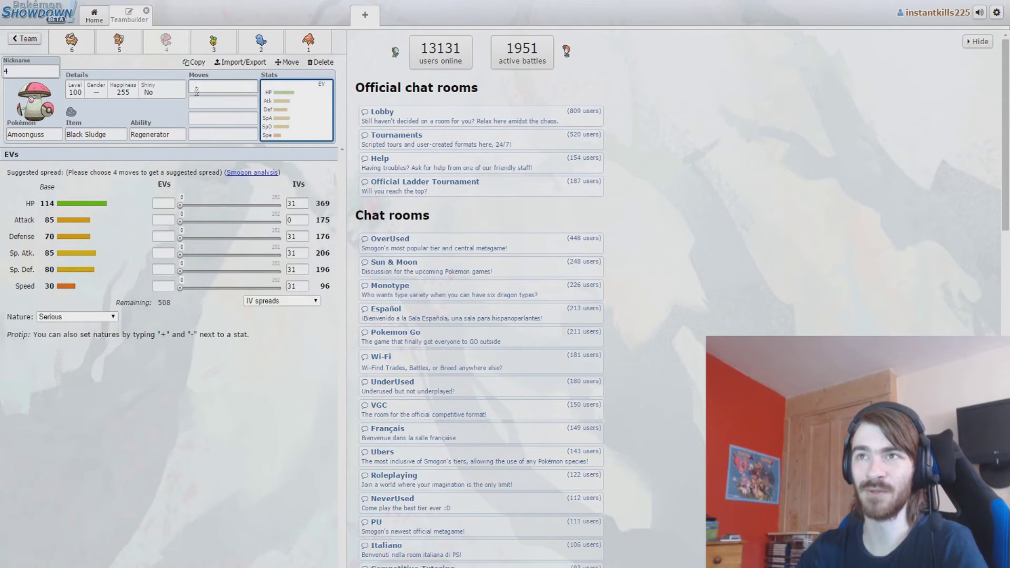
type("syn")
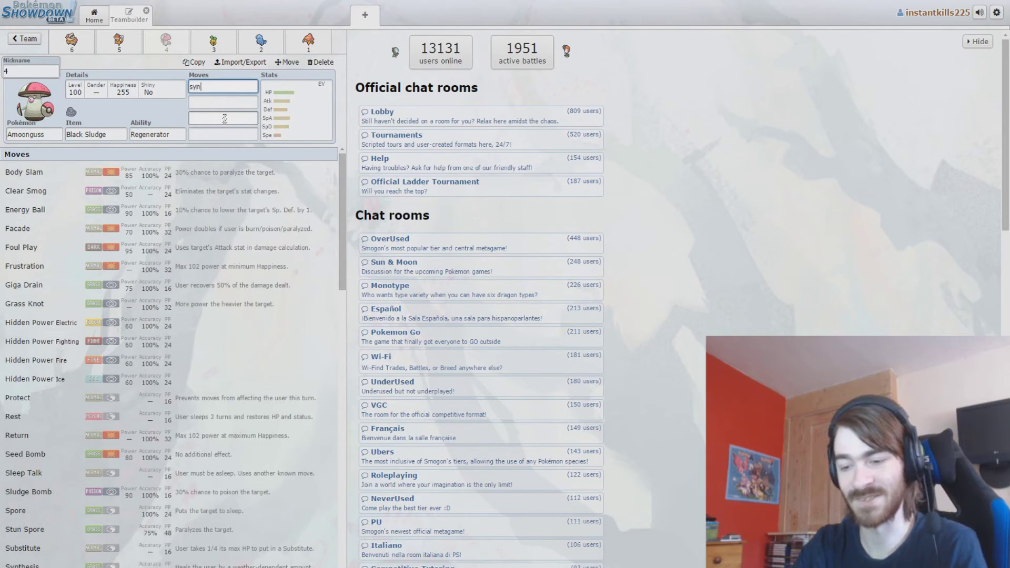
type("t")
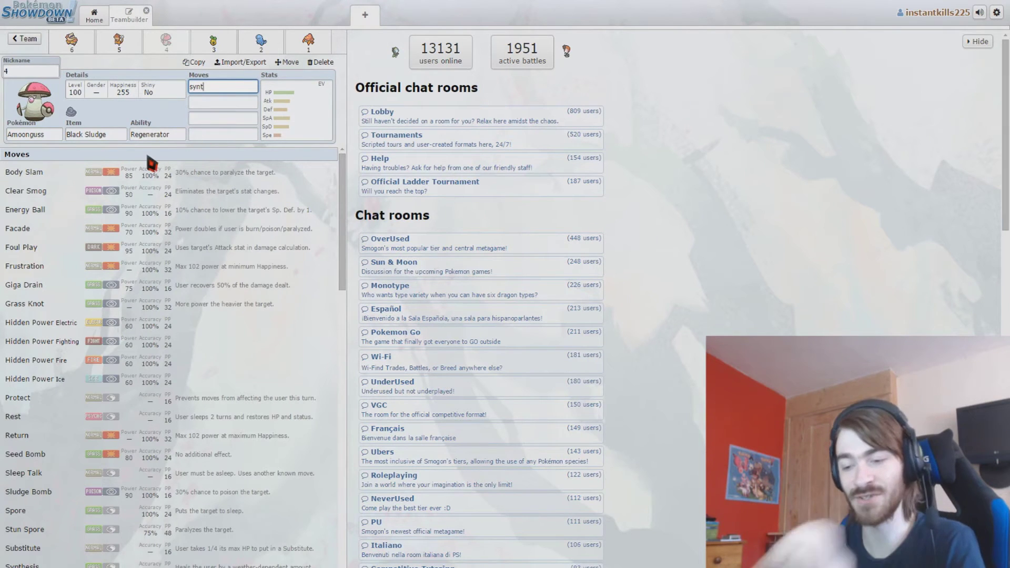
type("hesis")
key("Return")
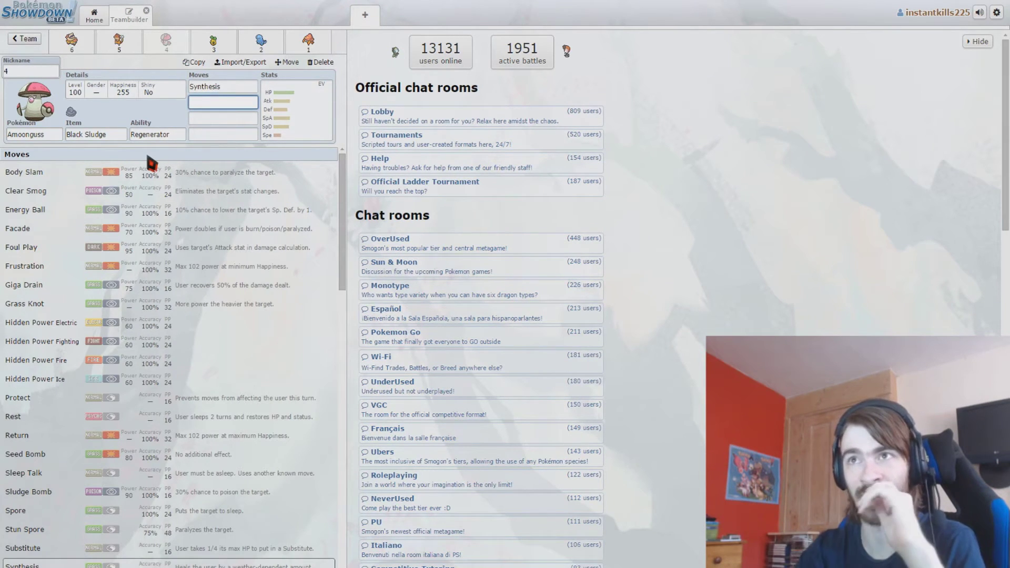
Fill Amoonguss's remaining move slots with Giga Drain, Sludge Bomb and Spore.
left_click(83, 285)
scroll(80, 336, "down", 3)
left_click(69, 322)
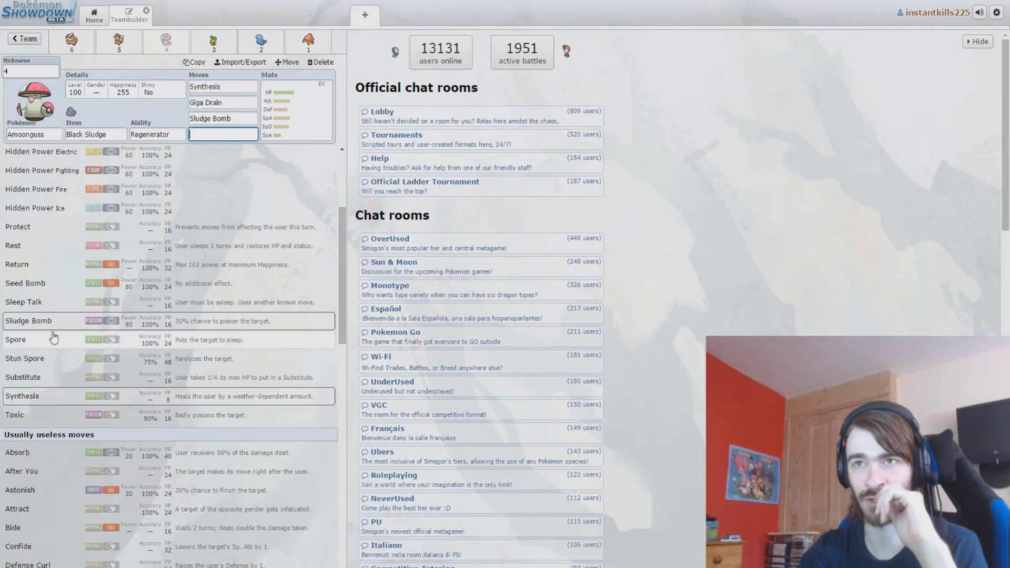
left_click(54, 337)
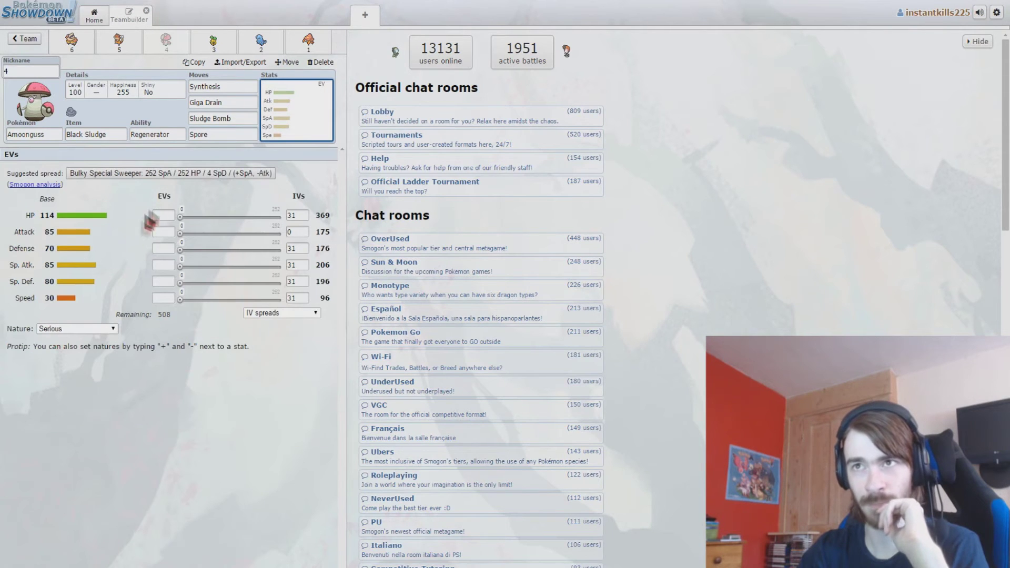
Apply the suggested Bulky Special Sweeper spread to Amoonguss and clear its Special Attack EVs.
left_click(172, 175)
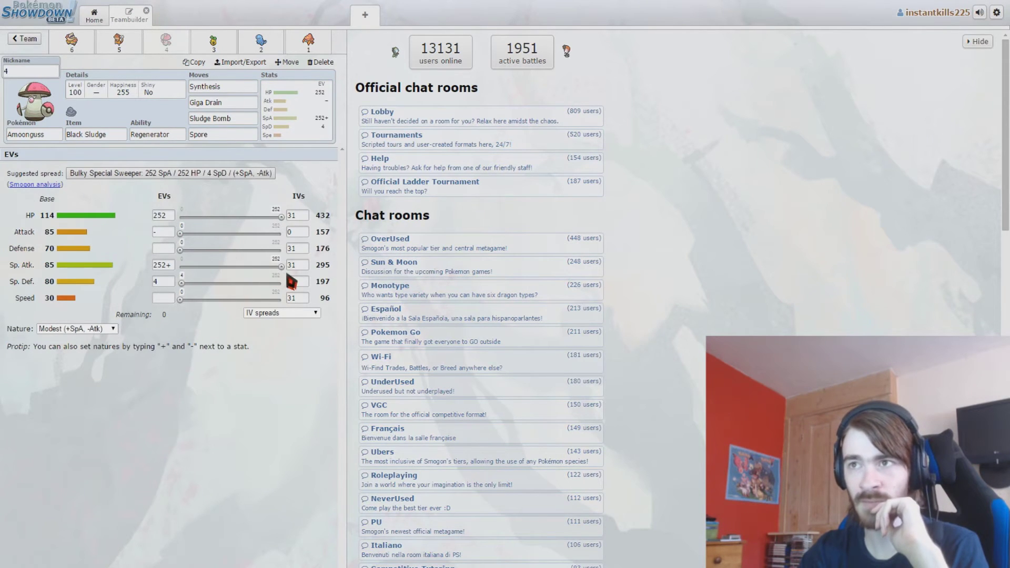
left_click_drag(281, 267, 180, 288)
left_click(173, 261)
key("BackSpace")
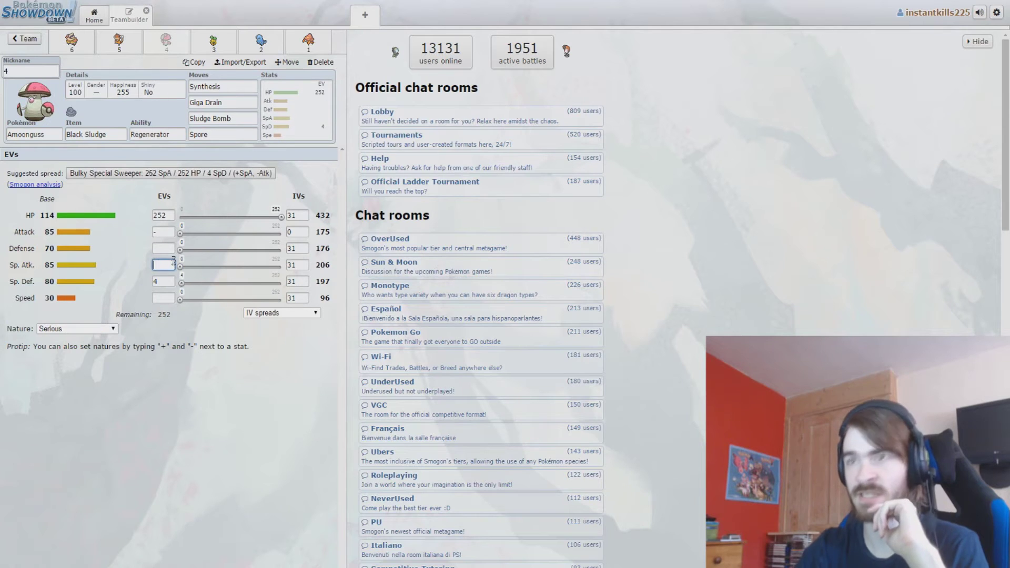
Set Amoonguss's Special Defense EVs to 252 with a boosting Calm nature and its Special Attack EVs to 4.
left_click_drag(180, 283, 363, 290)
left_click(172, 281)
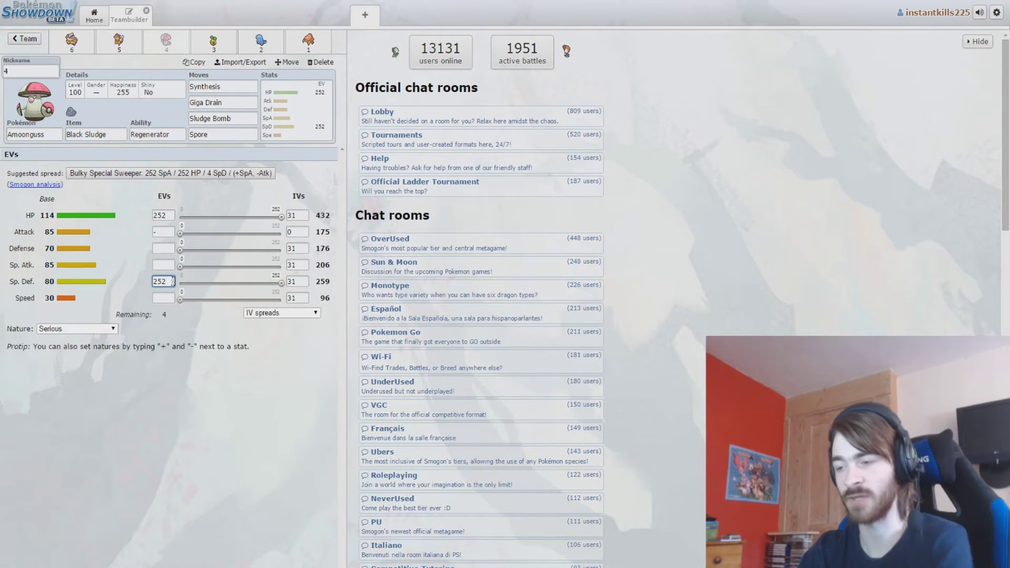
type("+")
left_click(162, 264)
type("4")
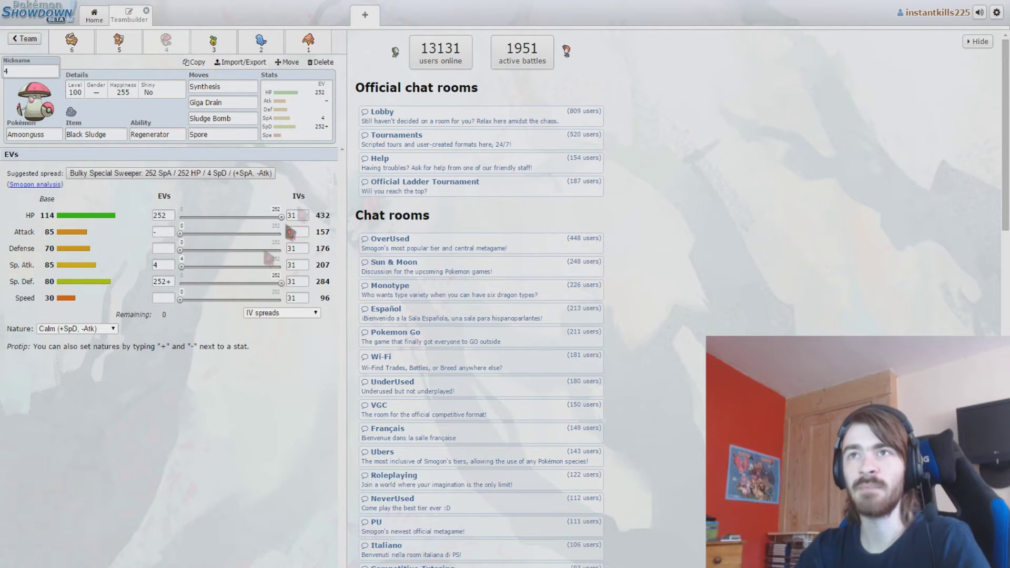
Give Quagsire the Leftovers item and the Unaware ability.
left_click(259, 46)
left_click(98, 136)
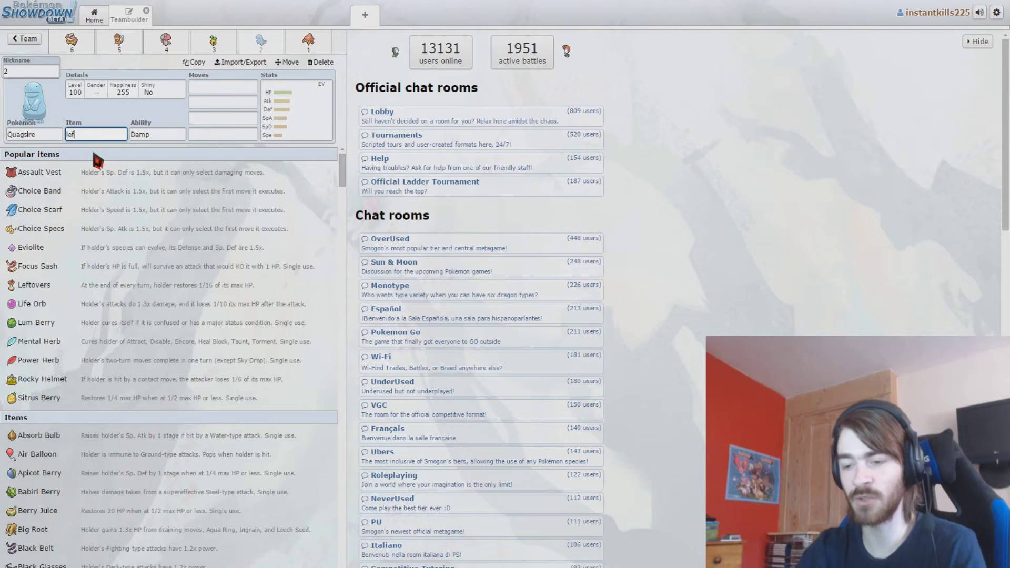
left_click(60, 281)
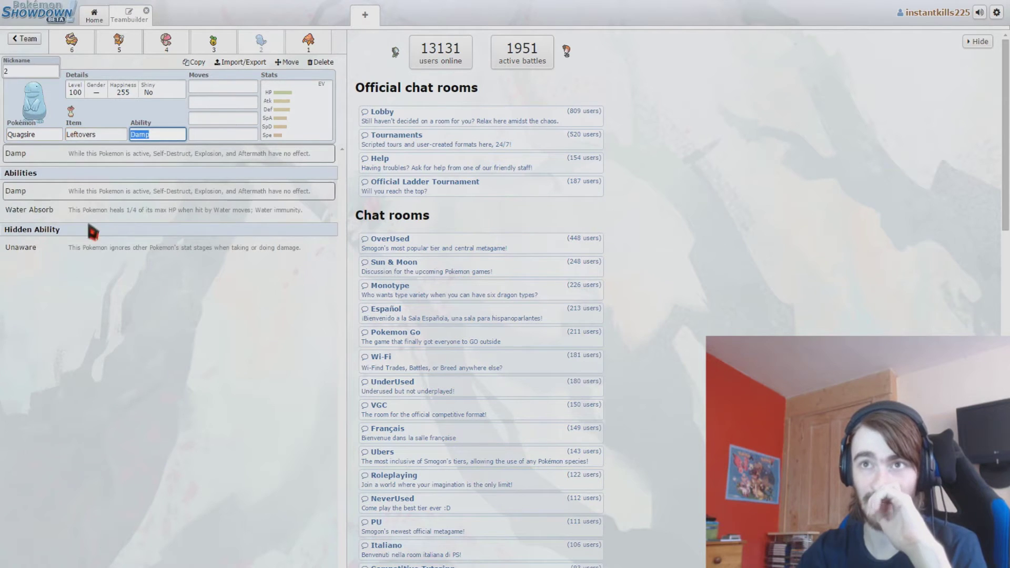
left_click(84, 248)
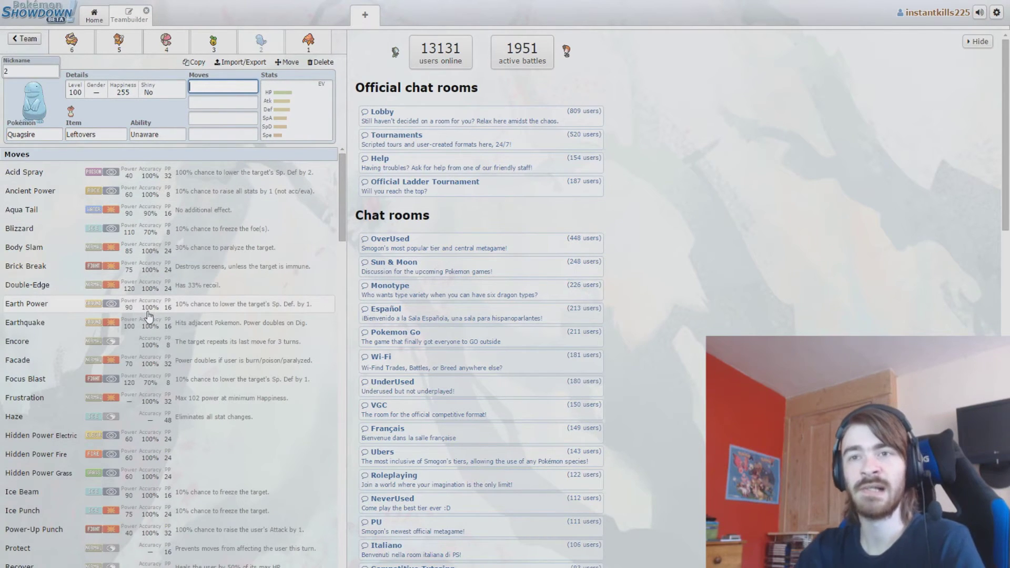
Set Quagsire's first three moves to Toxic, Scald and Recover.
scroll(148, 316, "down", 5)
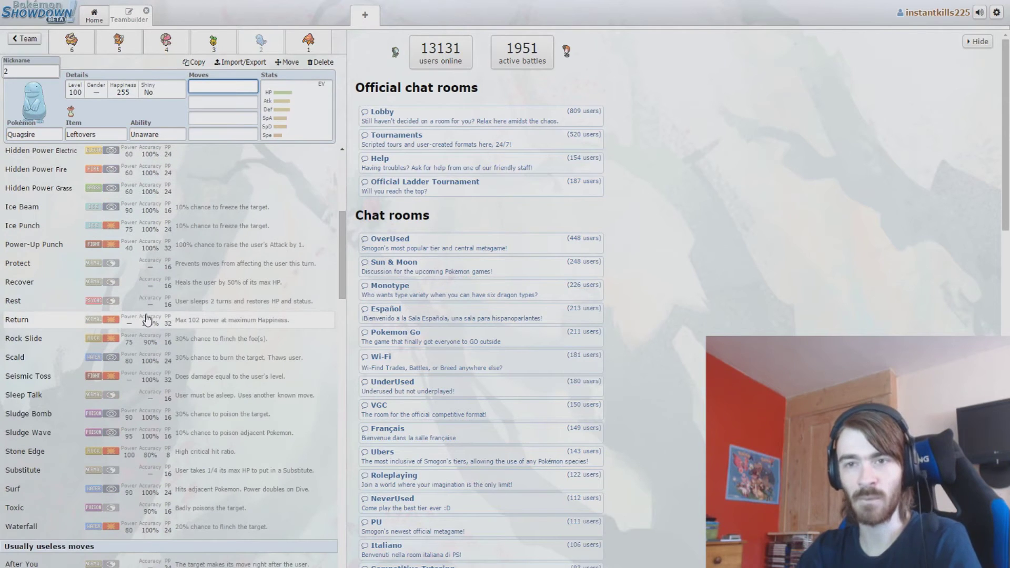
left_click(26, 508)
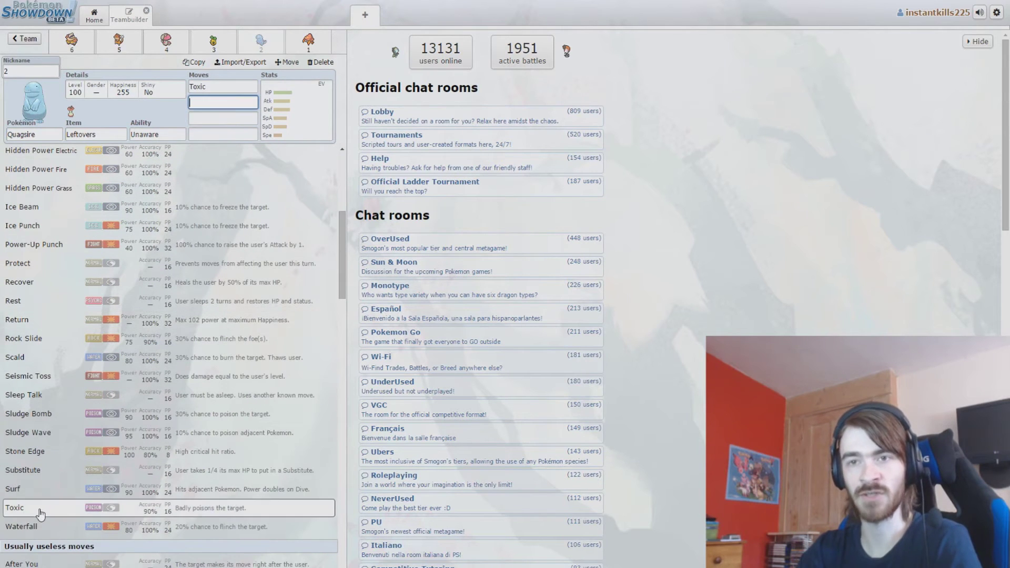
left_click(42, 358)
left_click(45, 288)
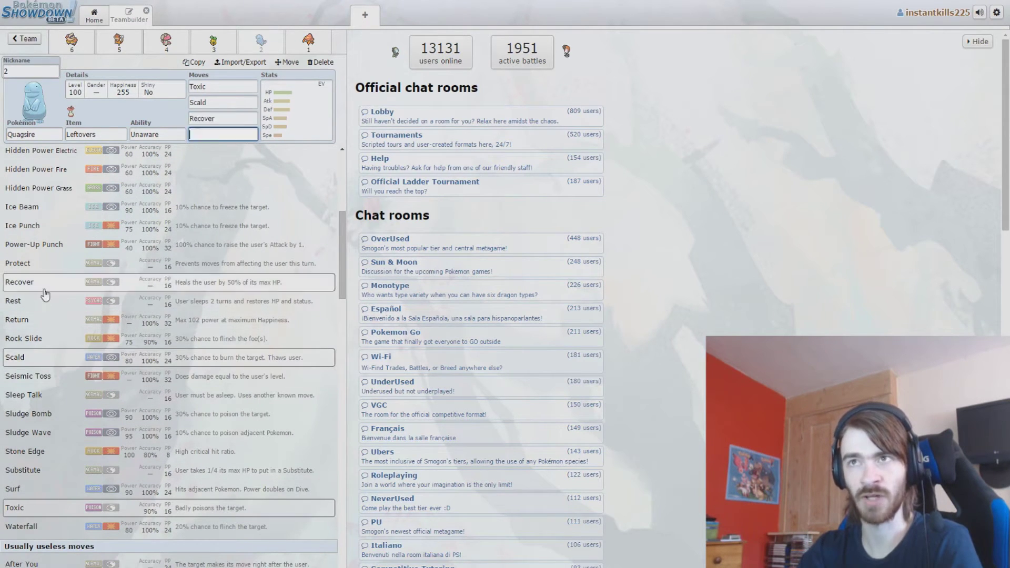
Set Quagsire's fourth move to Stockpile and apply the suggested Physically Defensive spread.
scroll(45, 293, "down", 15)
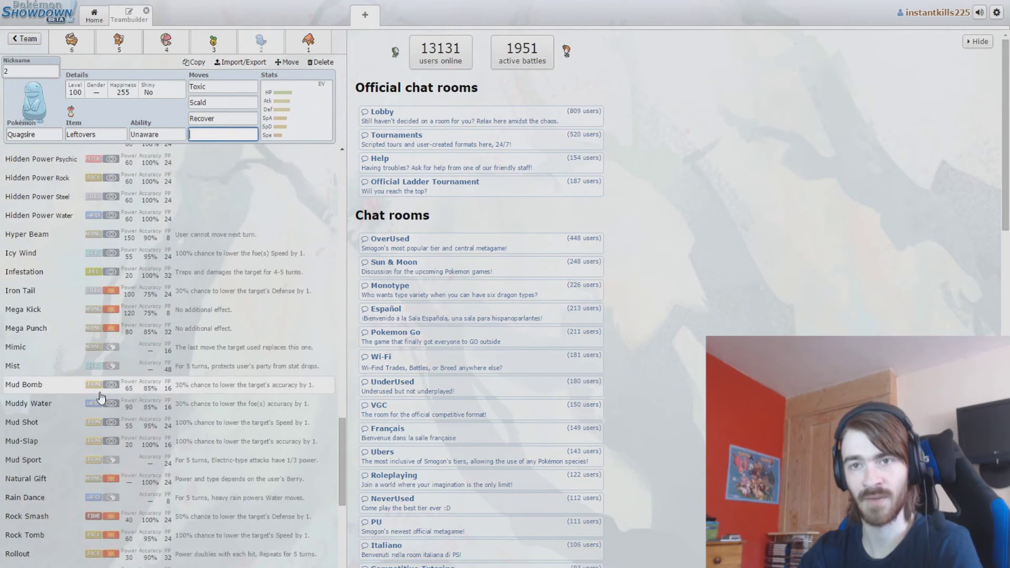
scroll(100, 397, "down", 4)
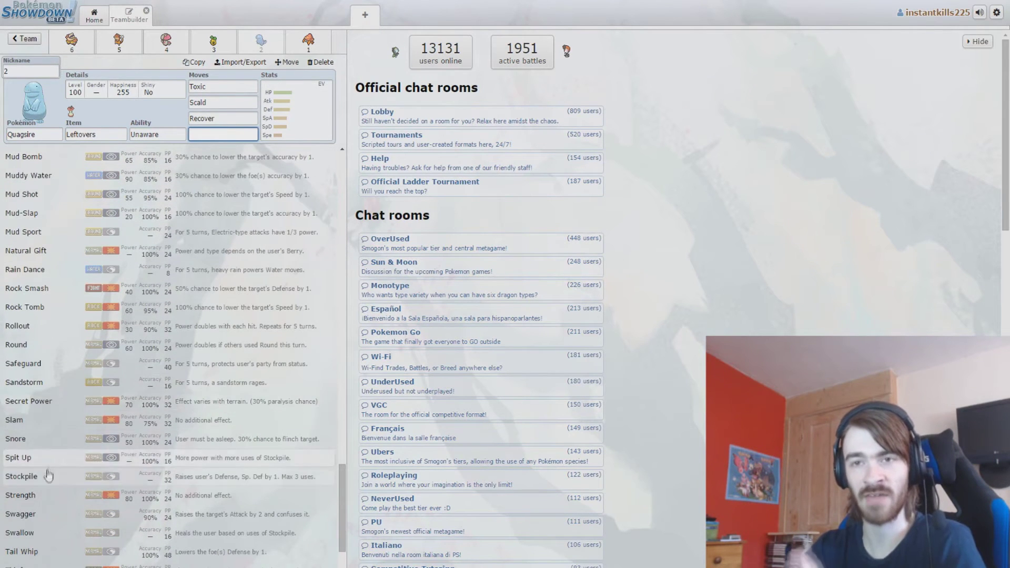
left_click(48, 475)
left_click(198, 174)
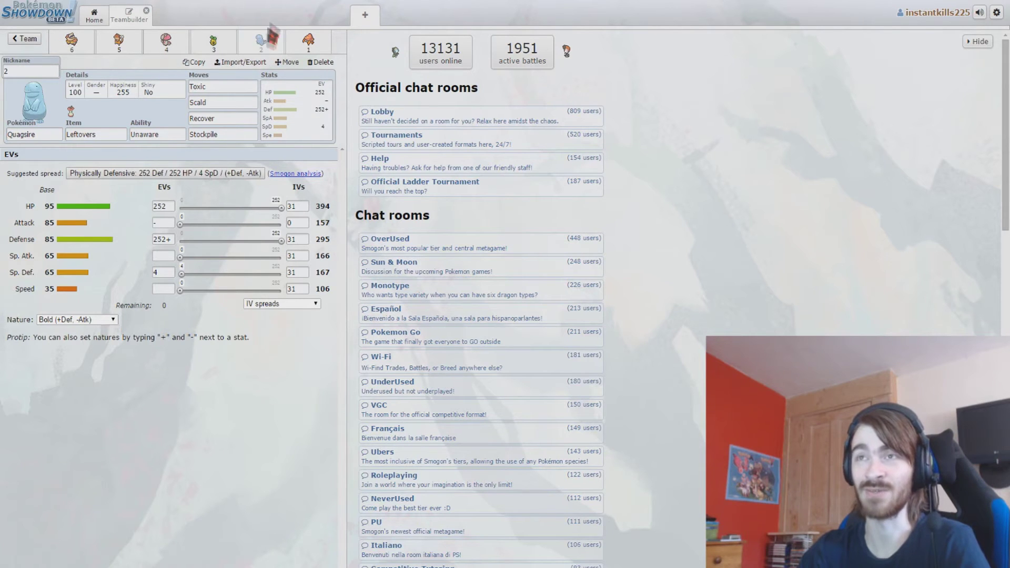
Give Sunkern the Focus Sash item and keep the Chlorophyll ability.
left_click(212, 45)
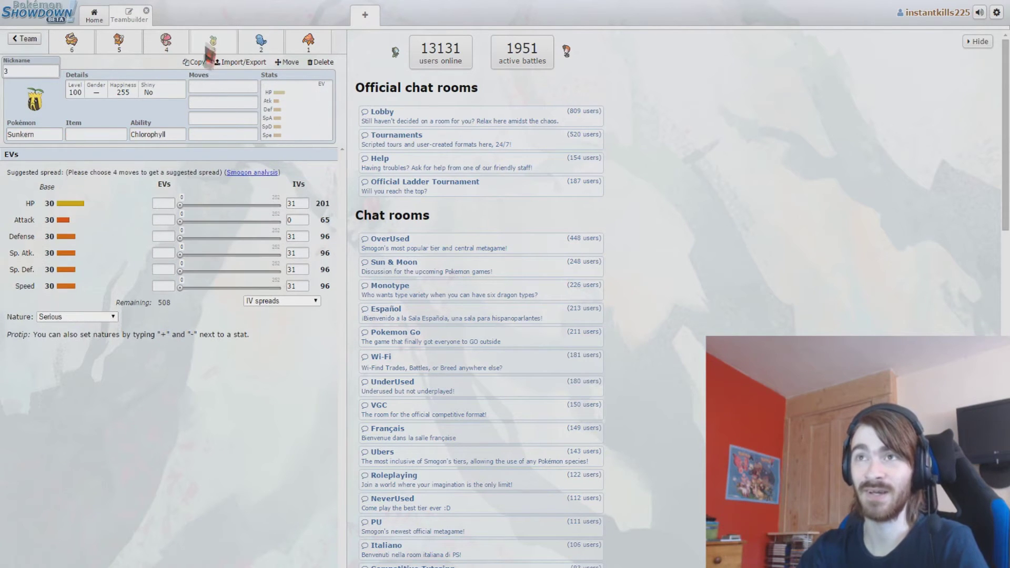
left_click(101, 133)
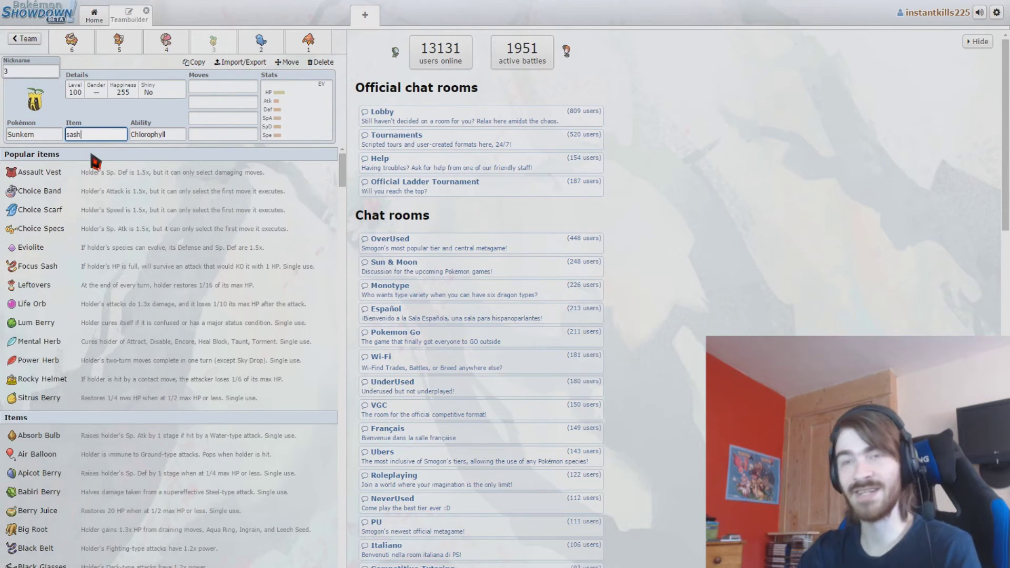
type("sash")
left_click(54, 264)
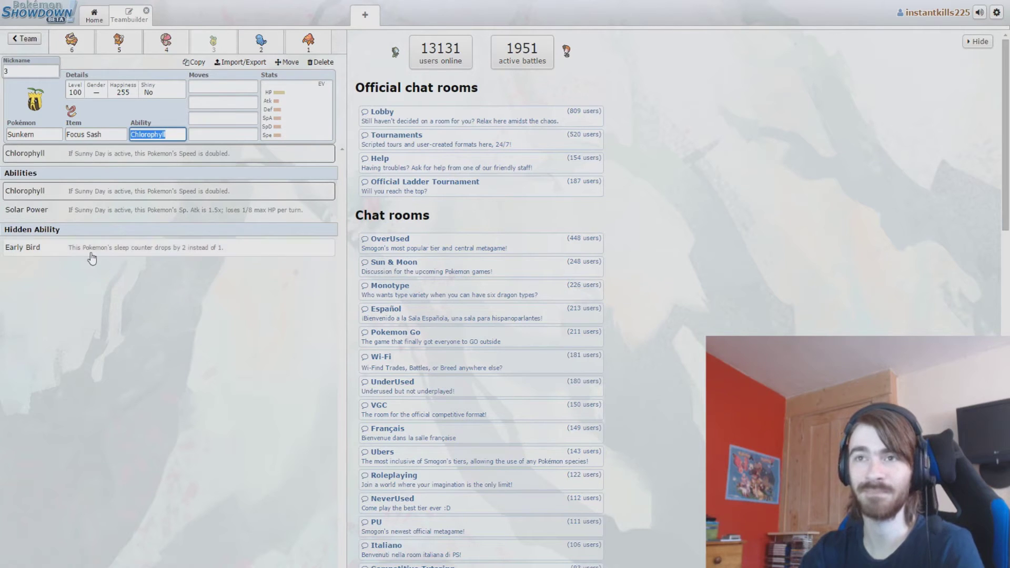
key("Tab")
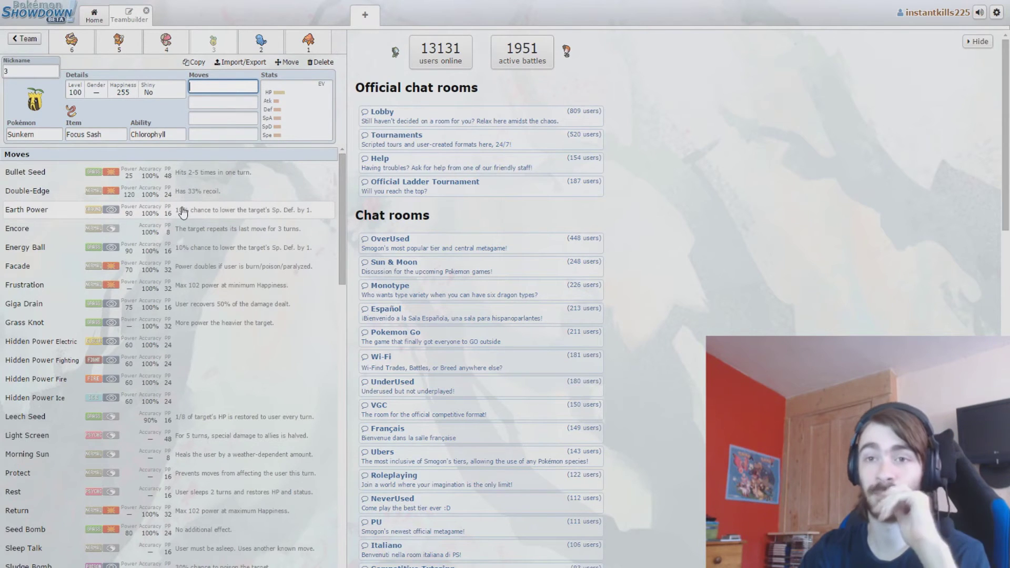
Set Sunkern's first three moves to Leech Seed, Toxic and Protect.
left_click(108, 418)
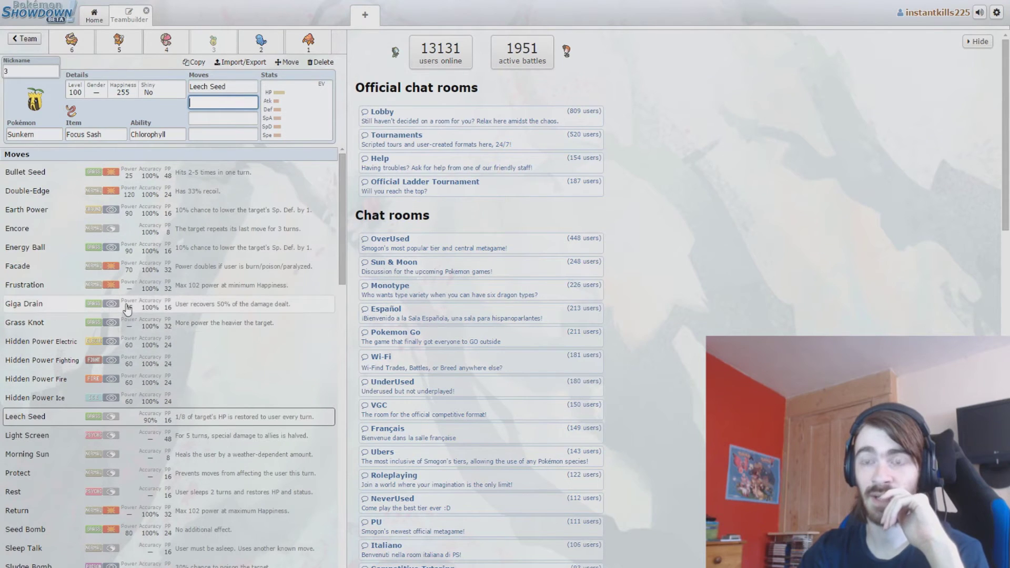
scroll(105, 342, "down", 3)
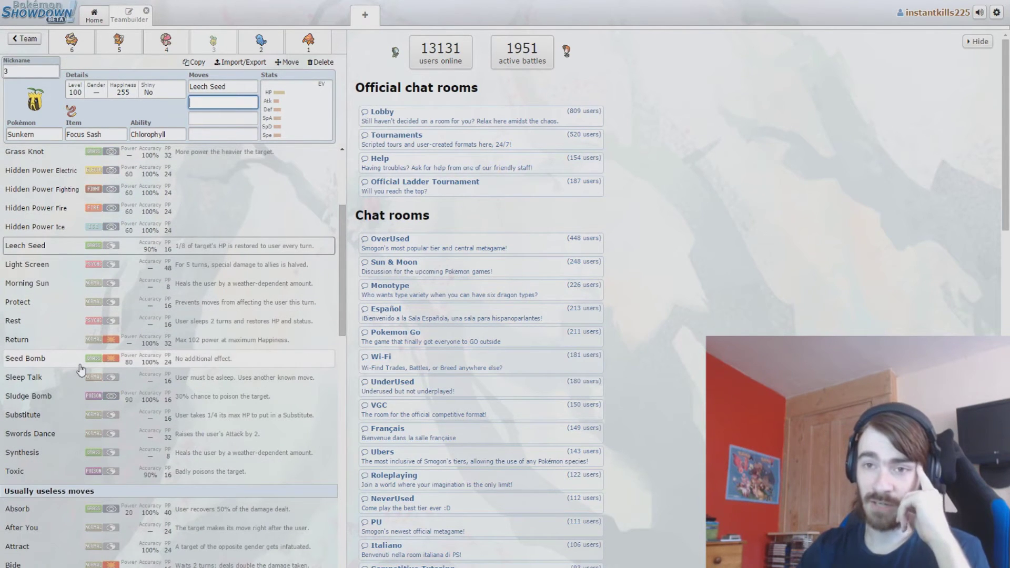
left_click(82, 471)
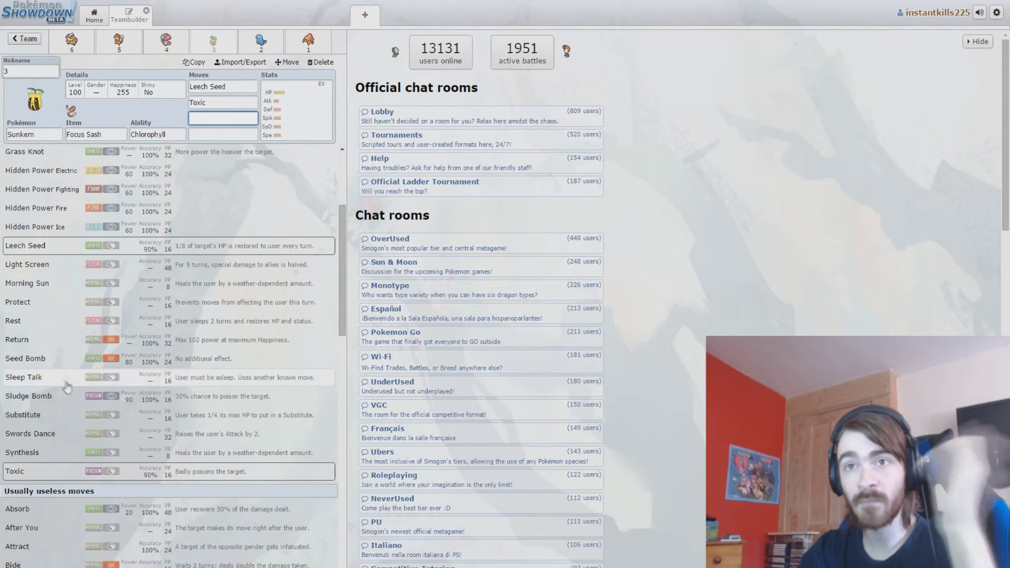
left_click(47, 304)
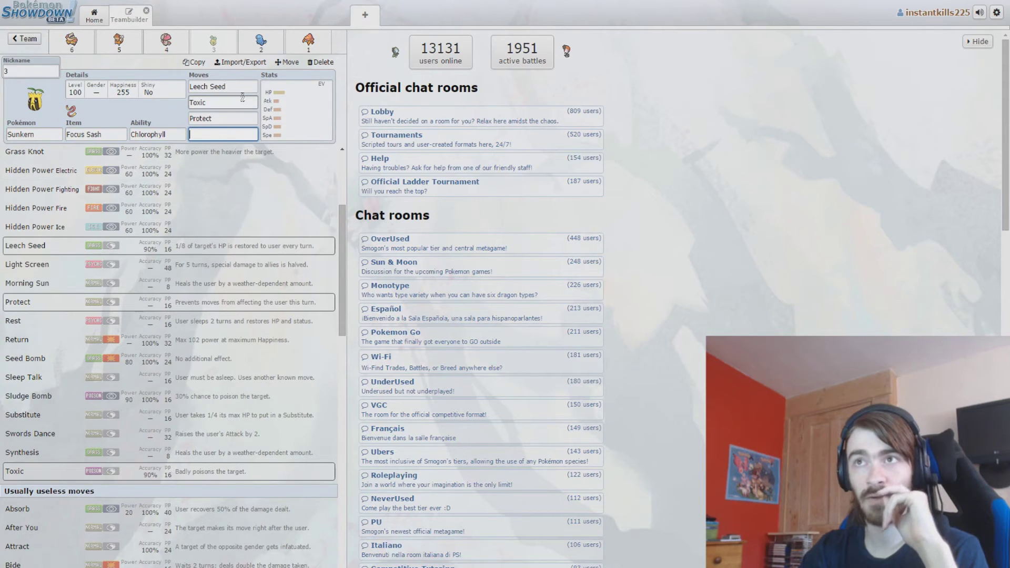
Set Sunkern's fourth move to Swagger and apply the suggested Fast Bulky Support spread.
left_click(229, 87)
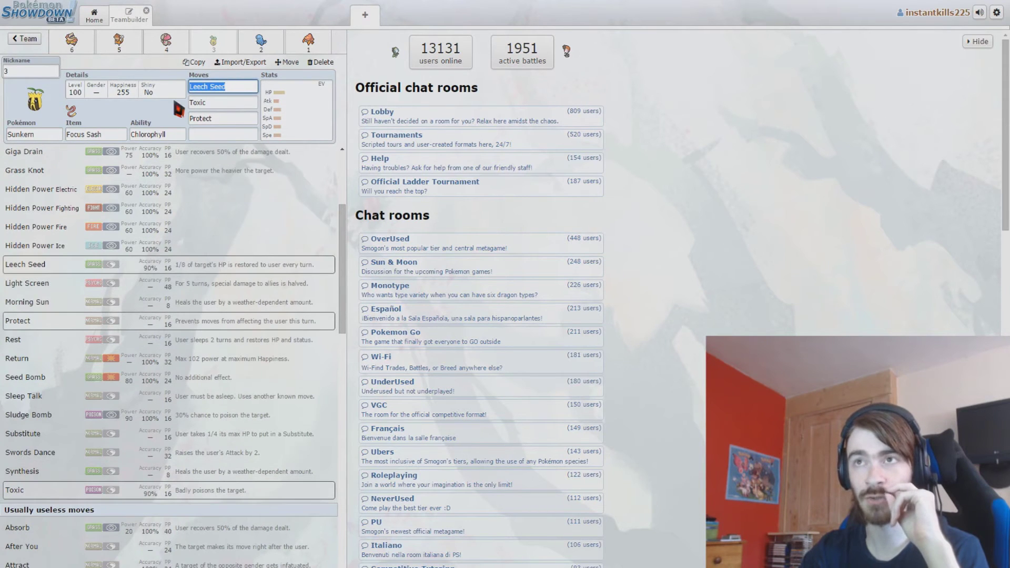
left_click(211, 134)
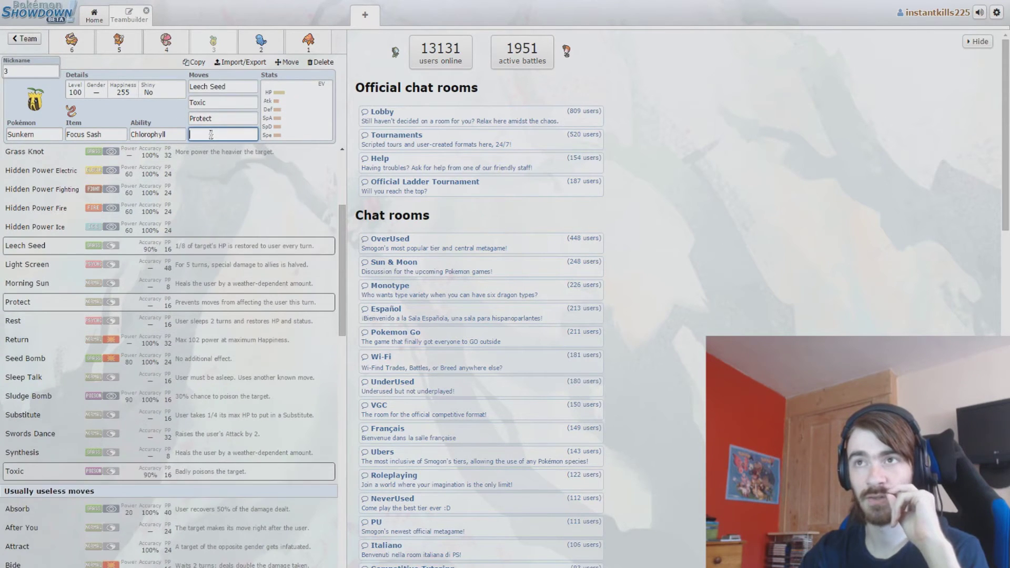
scroll(145, 398, "down", 5)
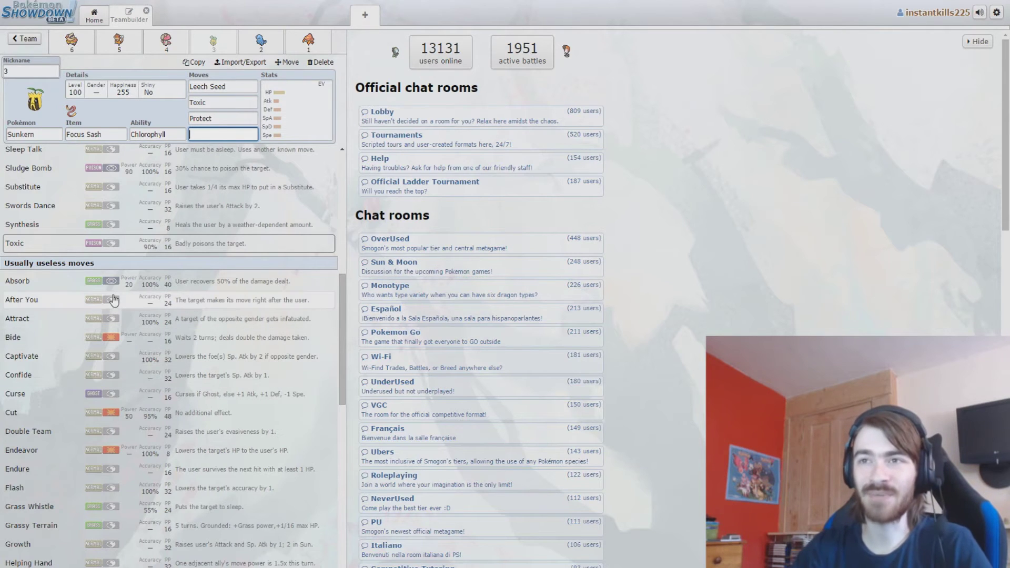
scroll(105, 303, "down", 1)
scroll(53, 322, "down", 1)
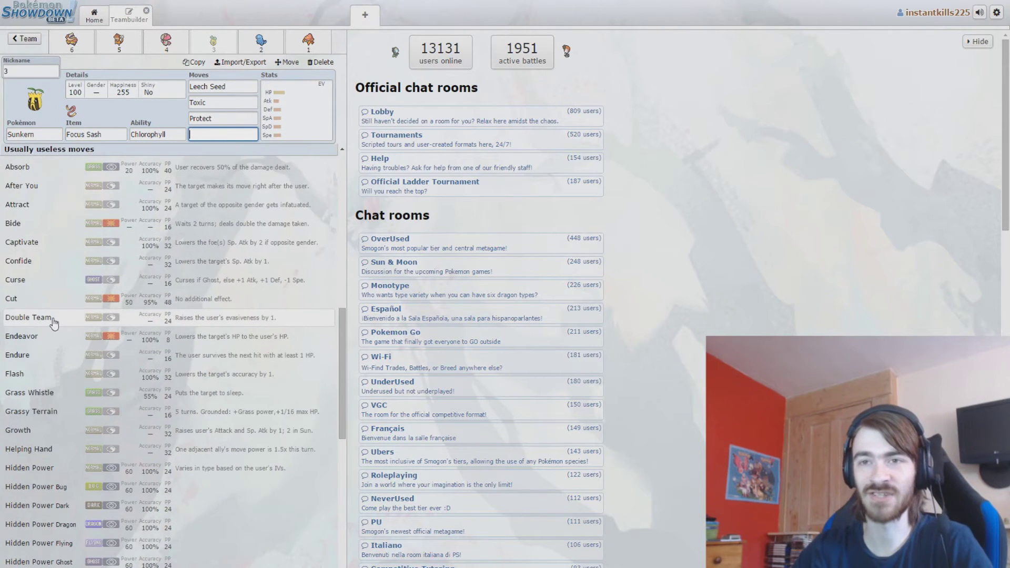
scroll(53, 323, "down", 1)
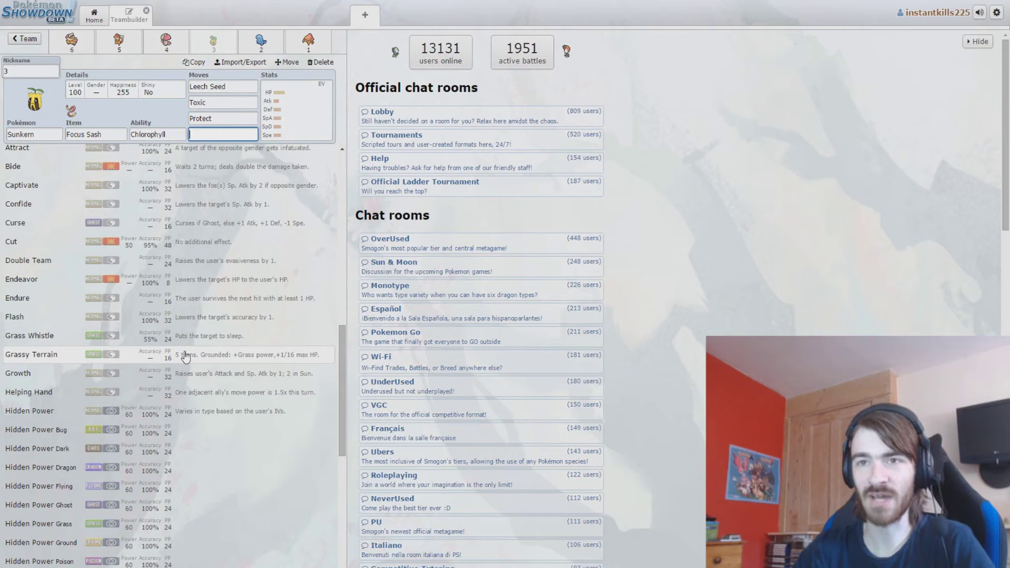
scroll(185, 358, "down", 4)
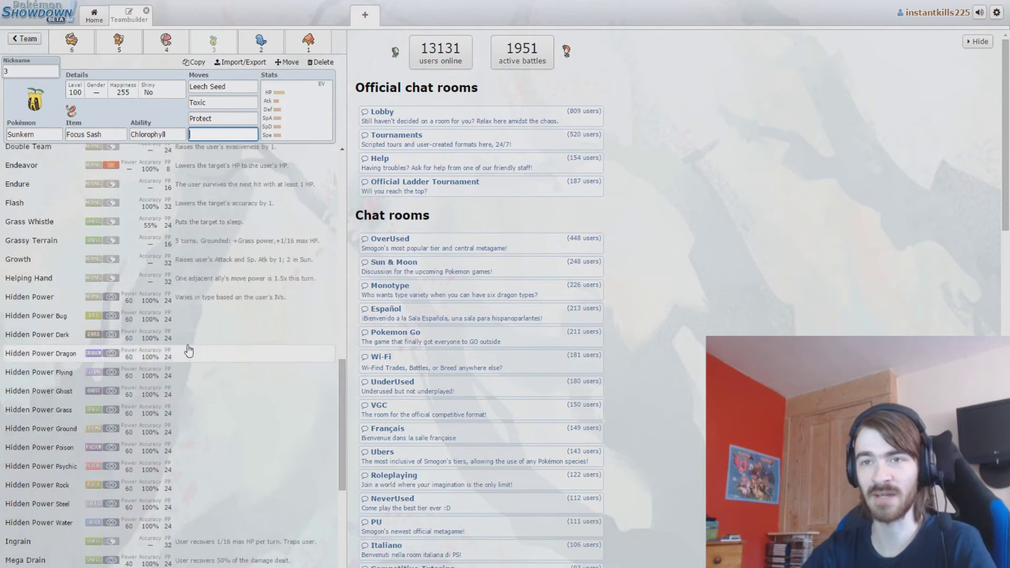
scroll(140, 492, "down", 3)
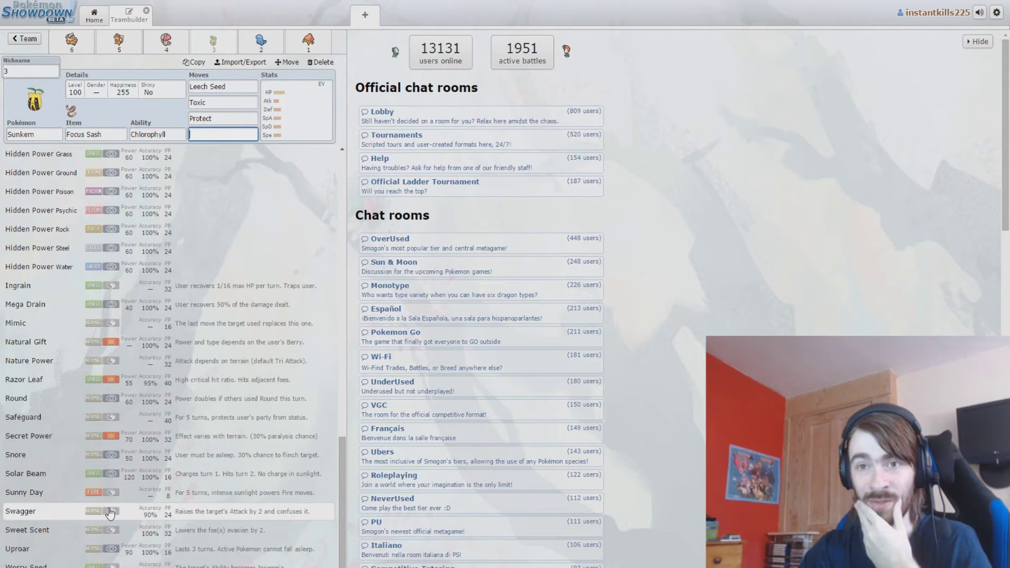
left_click(109, 513)
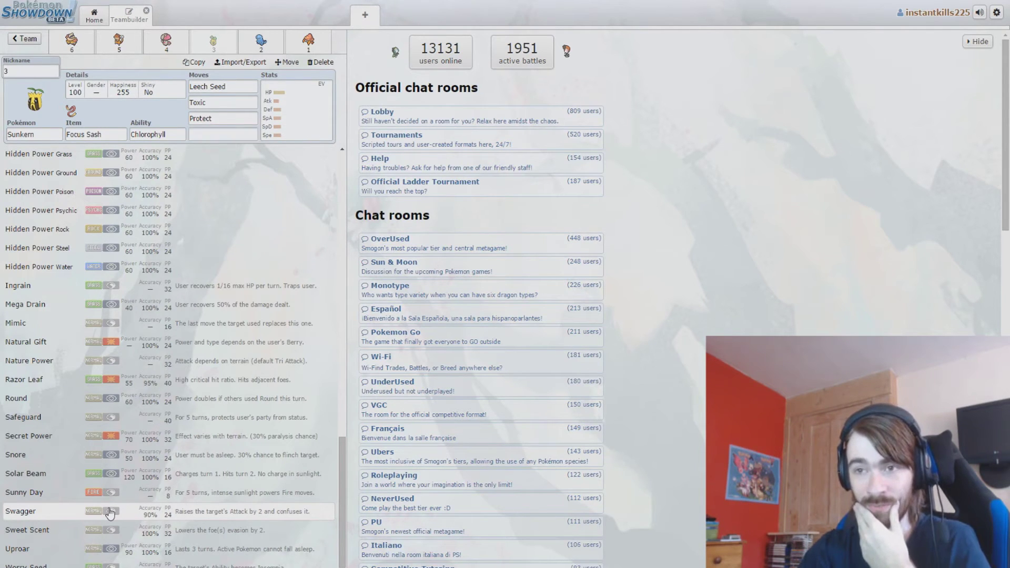
left_click(181, 173)
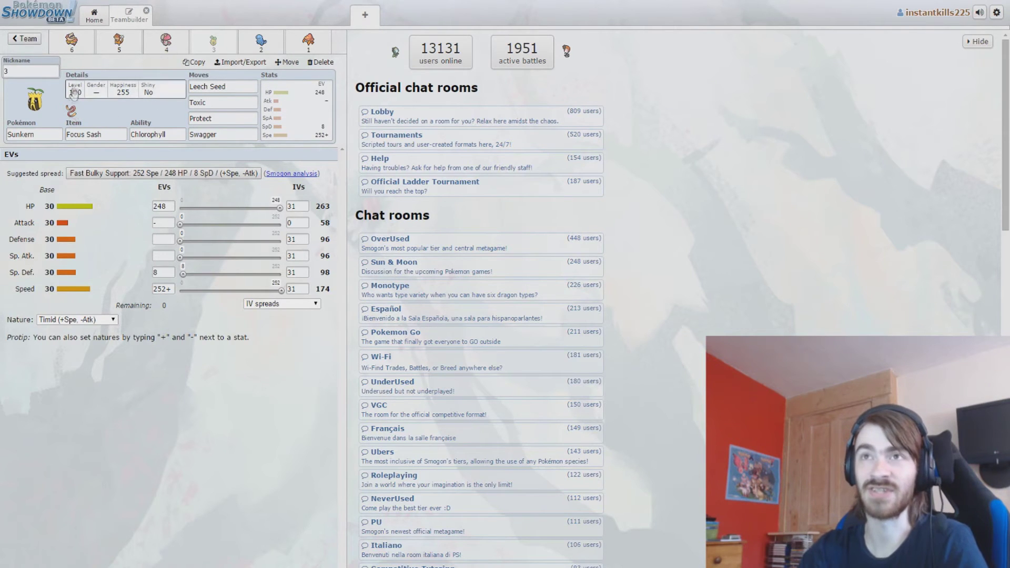
Set Watchog's first move to Swords Dance.
left_click(119, 42)
left_click(223, 86)
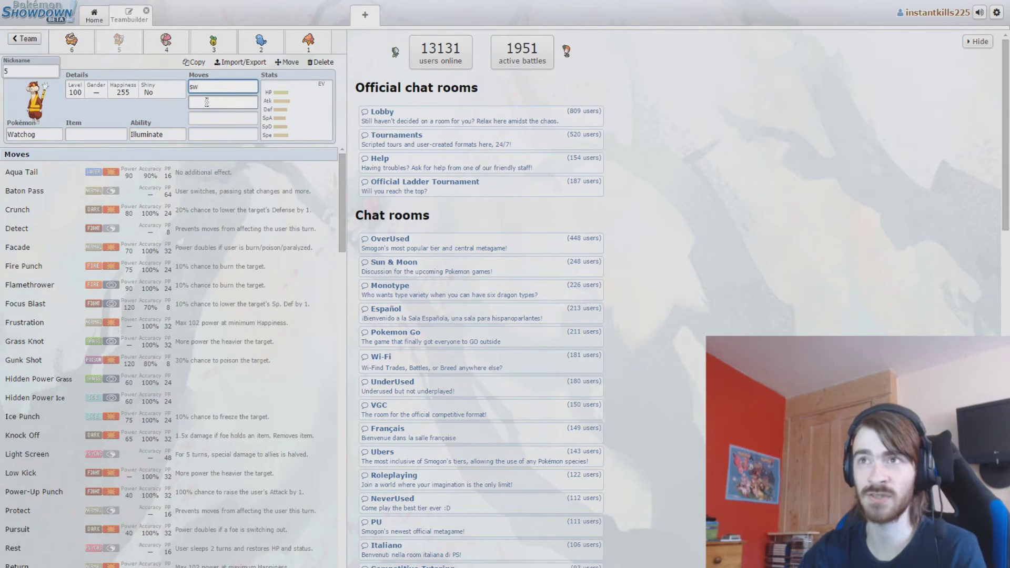
key("BackSpace")
scroll(244, 248, "down", 6)
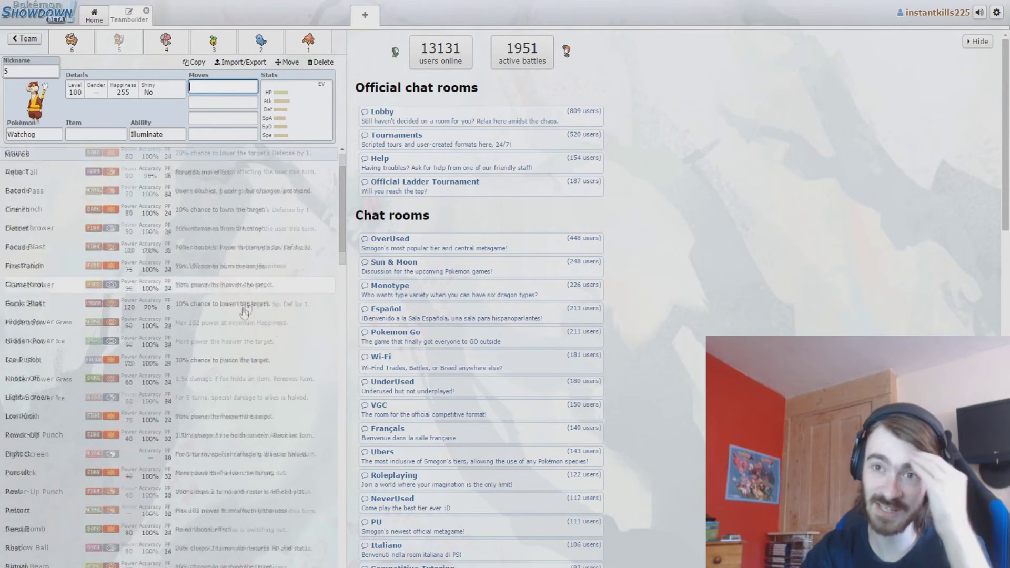
left_click(173, 357)
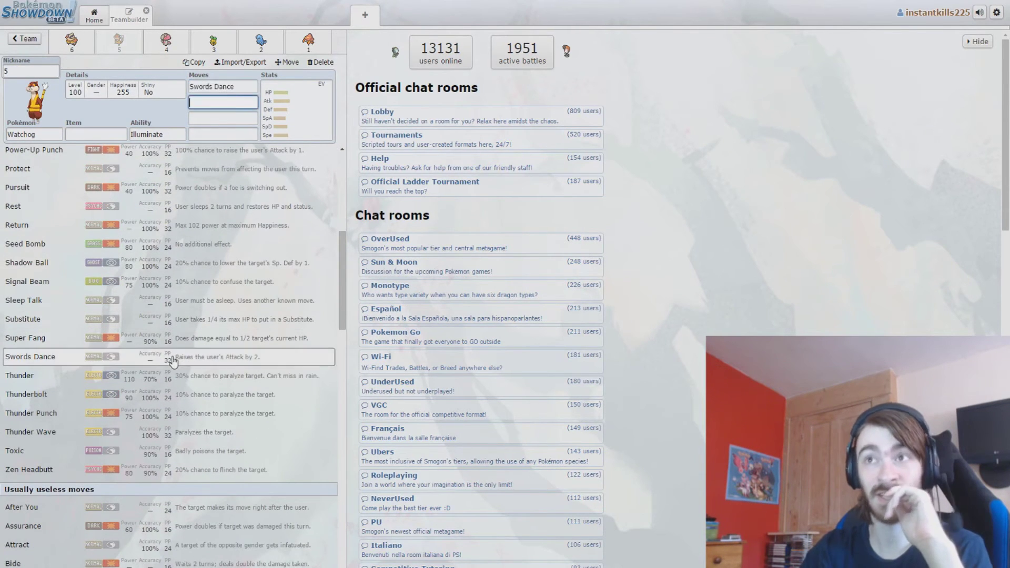
scroll(160, 379, "up", 2)
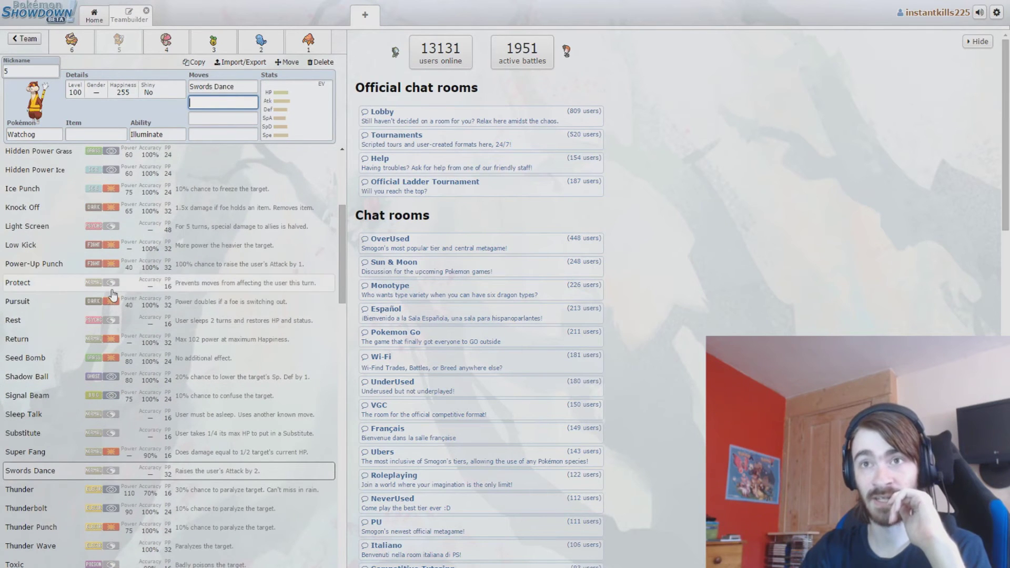
scroll(113, 312, "up", 3)
scroll(113, 312, "up", 1)
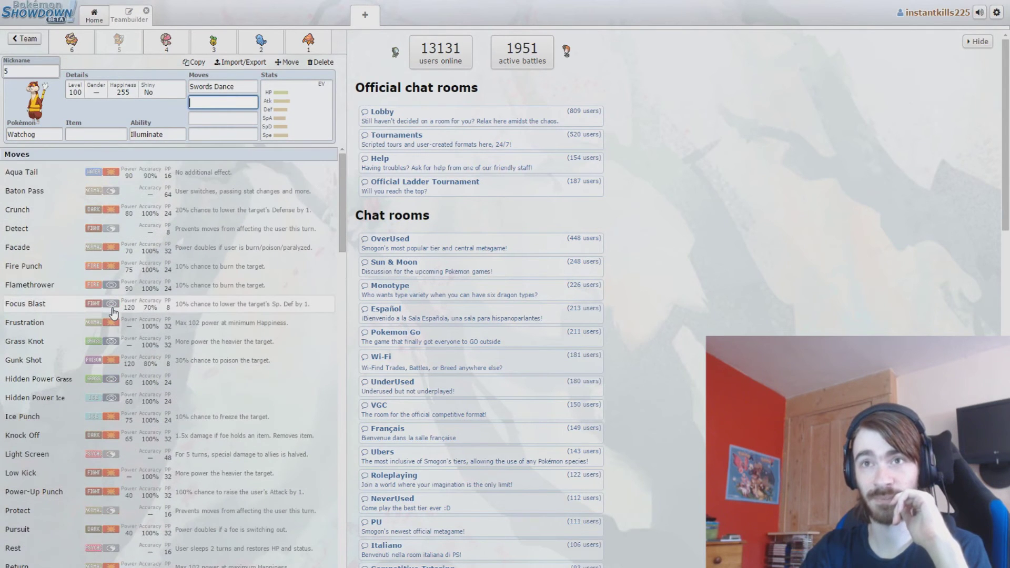
Change Watchog's ability to Analytic.
key("shift+Tab")
key("shift+Tab")
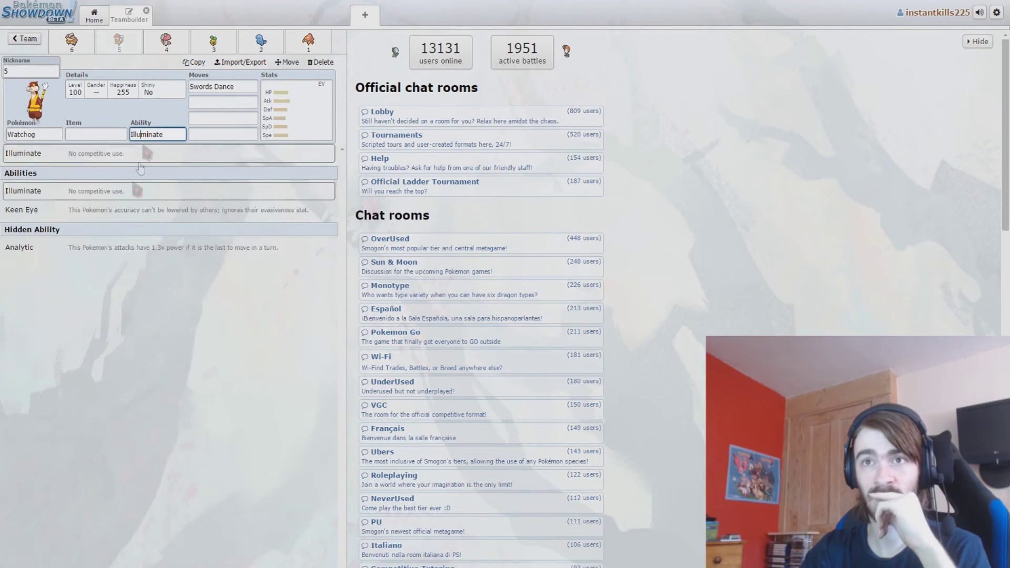
left_click(102, 252)
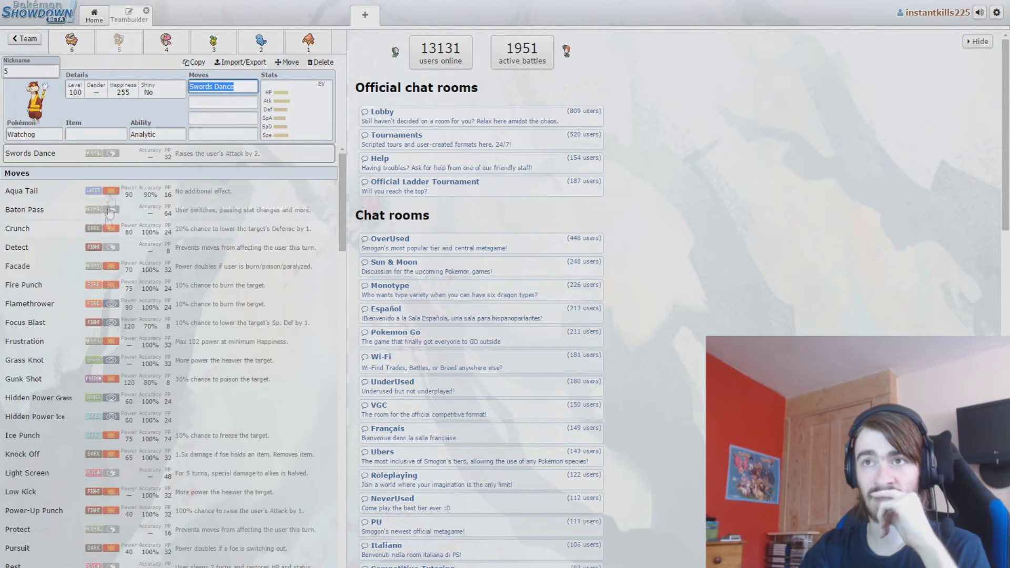
Give Watchog a Lum Berry as its item and set its second move to Knock Off.
left_click(98, 132)
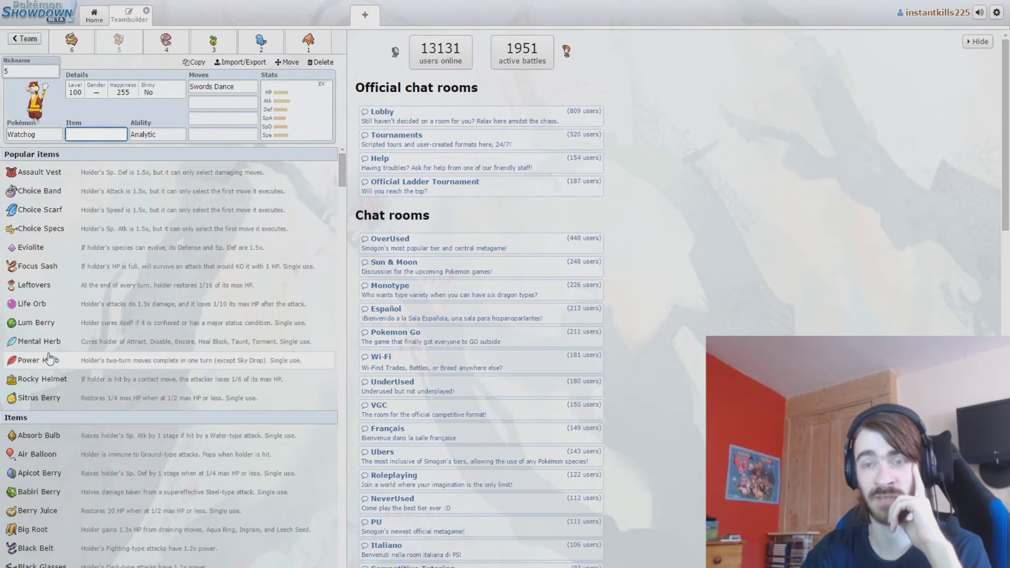
left_click(37, 322)
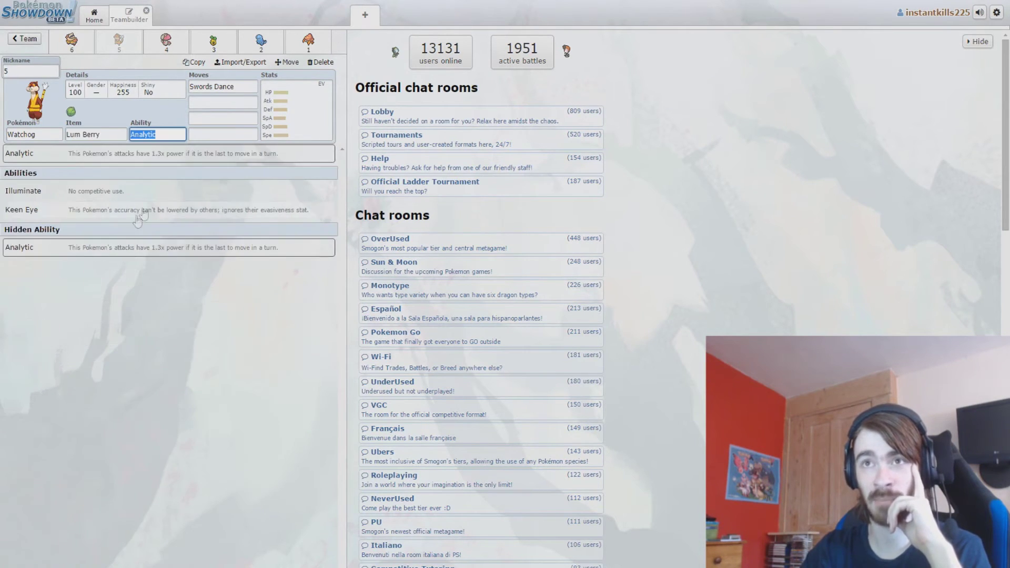
key("Tab")
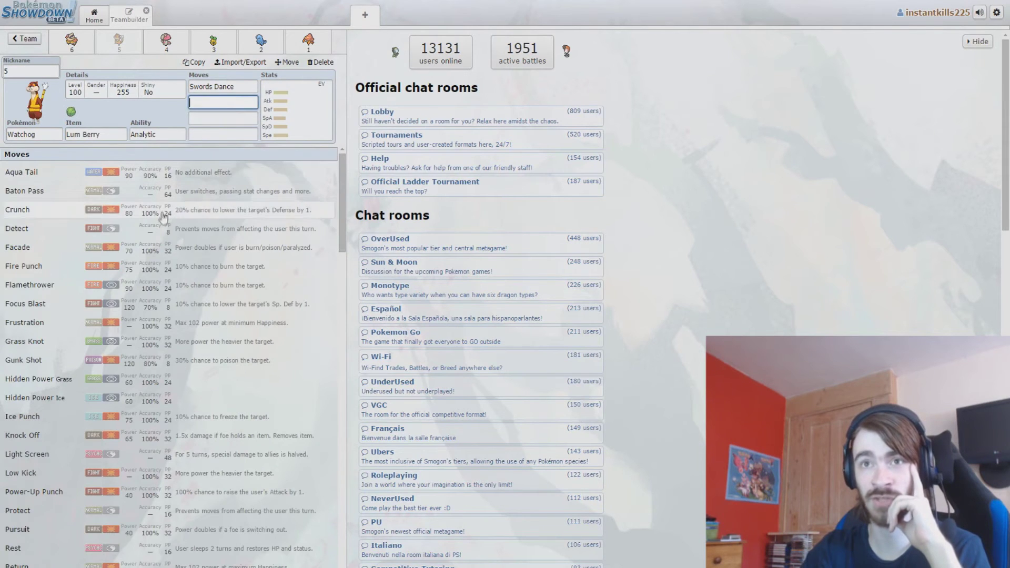
left_click(90, 440)
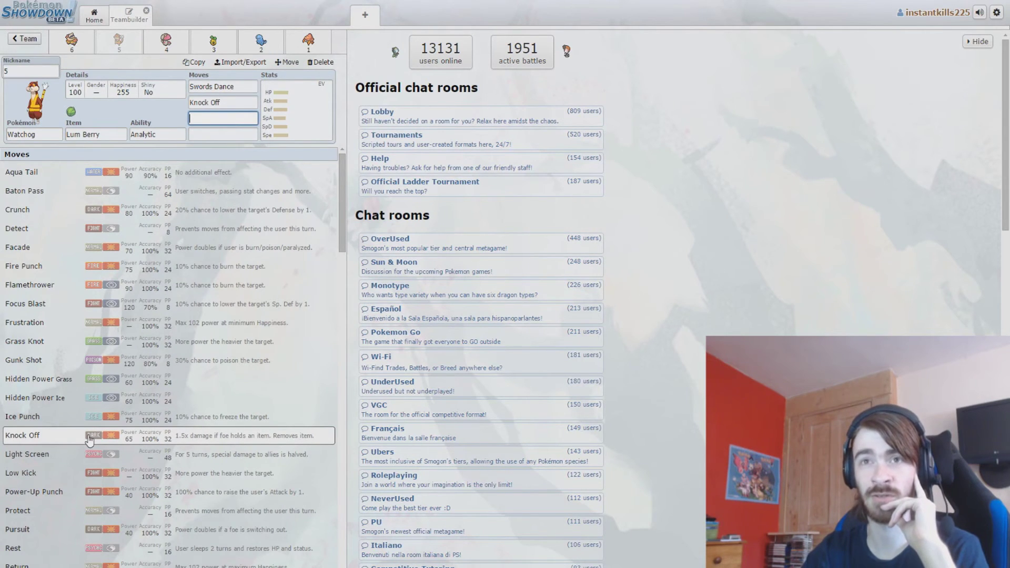
Complete Watchog's moveset with Return and Low Kick, and apply the suggested Fast Physical Sweeper spread.
scroll(89, 440, "down", 5)
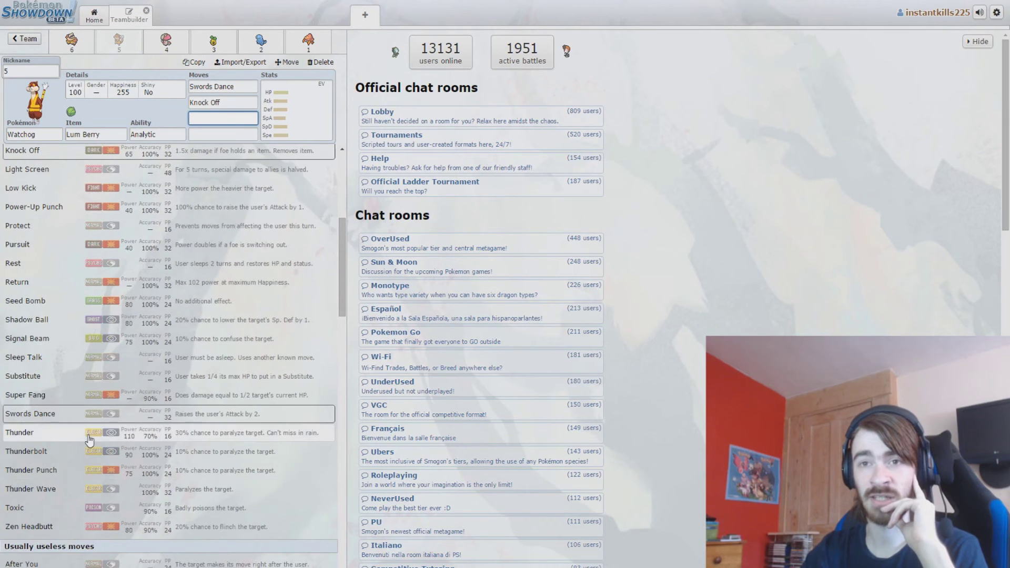
scroll(90, 440, "down", 6)
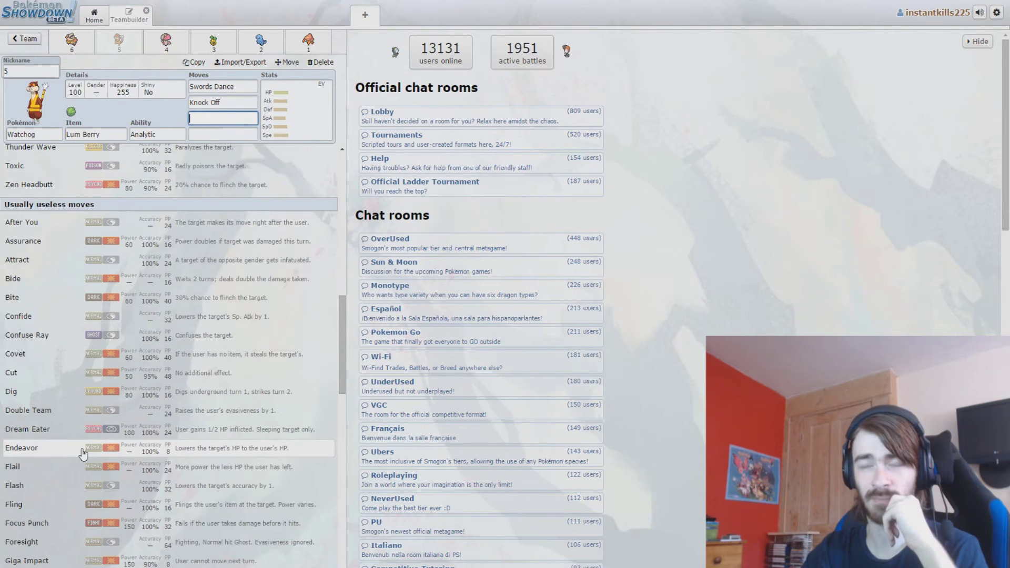
scroll(82, 454, "down", 6)
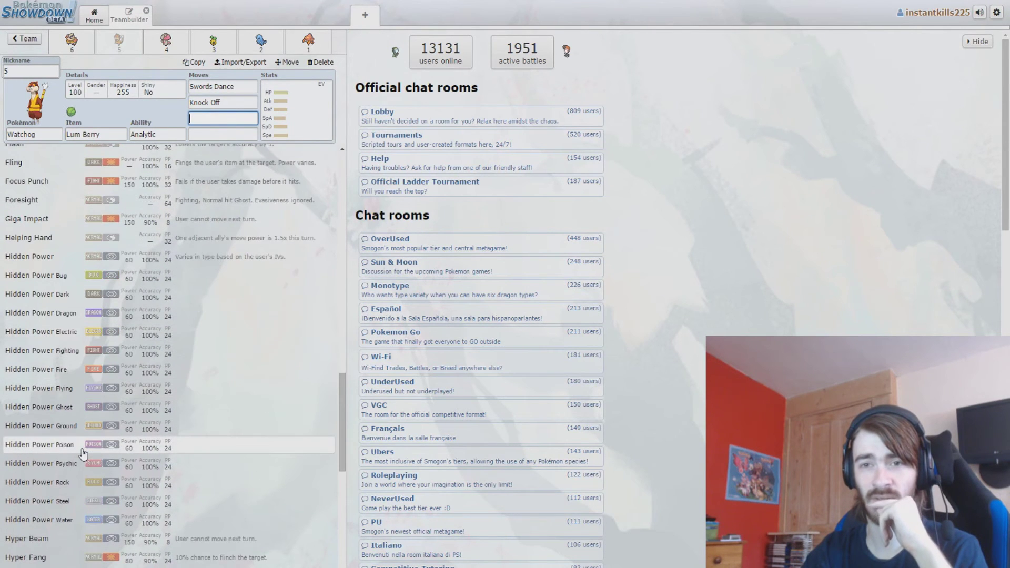
scroll(82, 453, "down", 4)
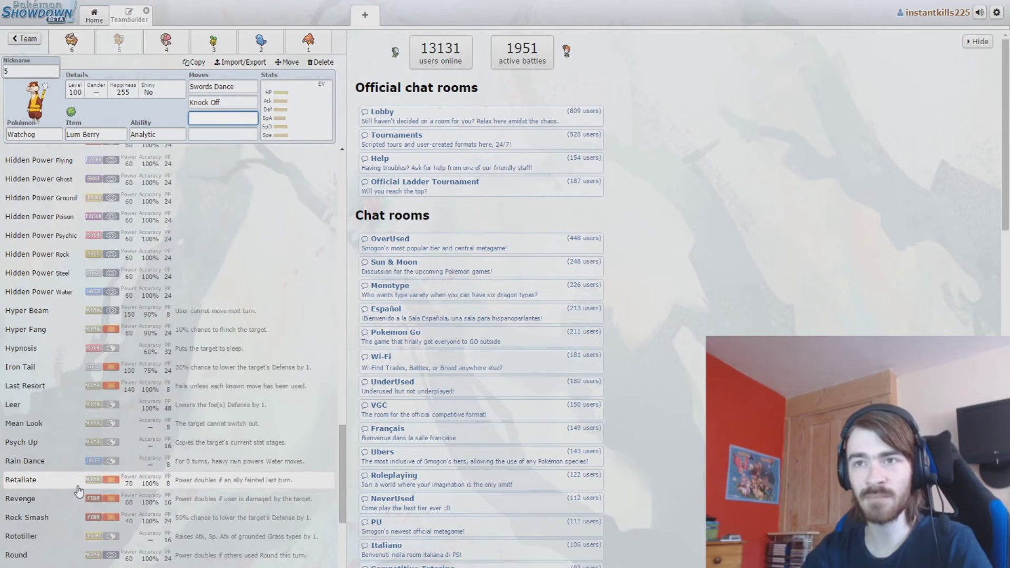
scroll(79, 490, "down", 3)
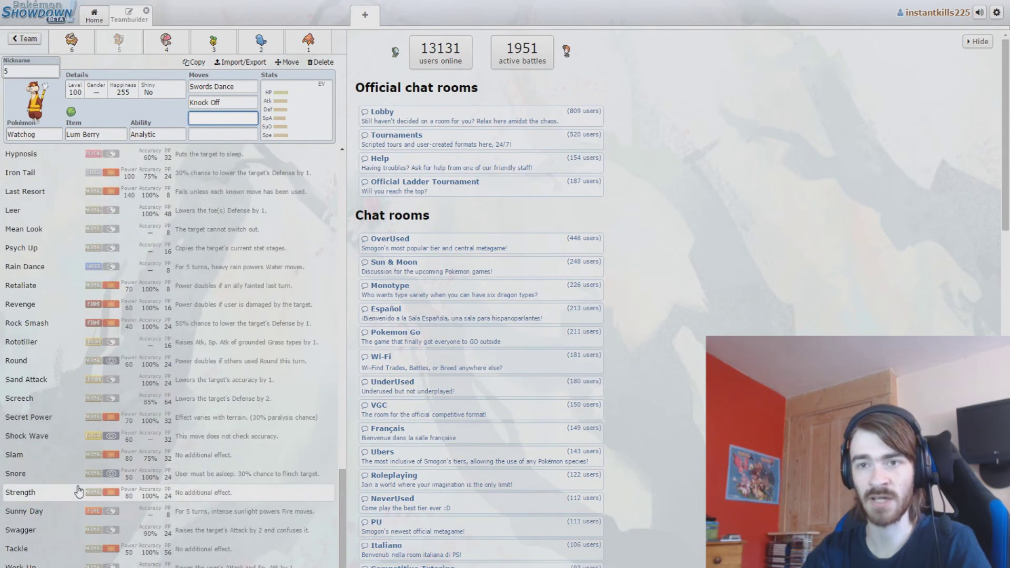
scroll(72, 474, "up", 3)
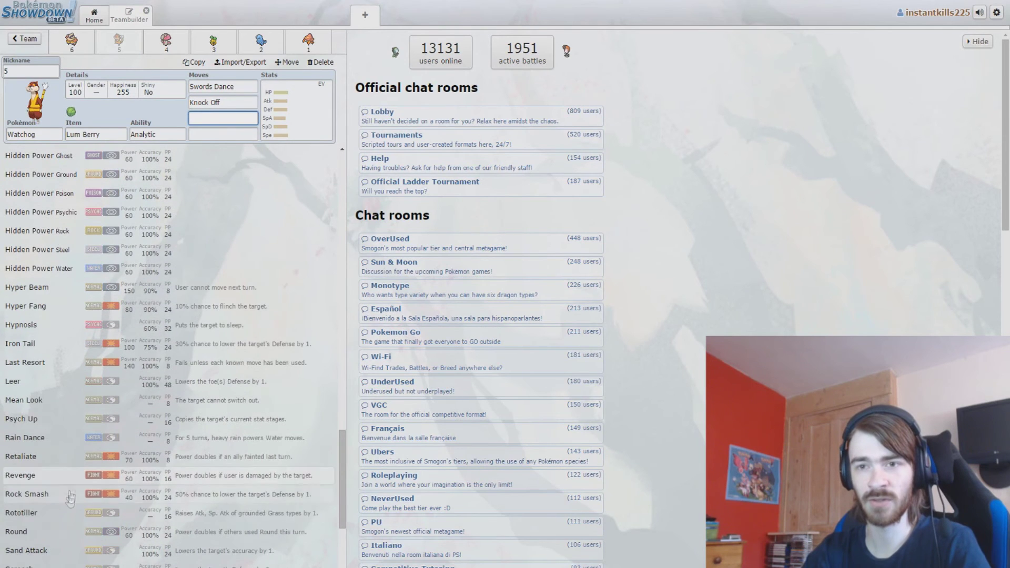
scroll(64, 513, "down", 10)
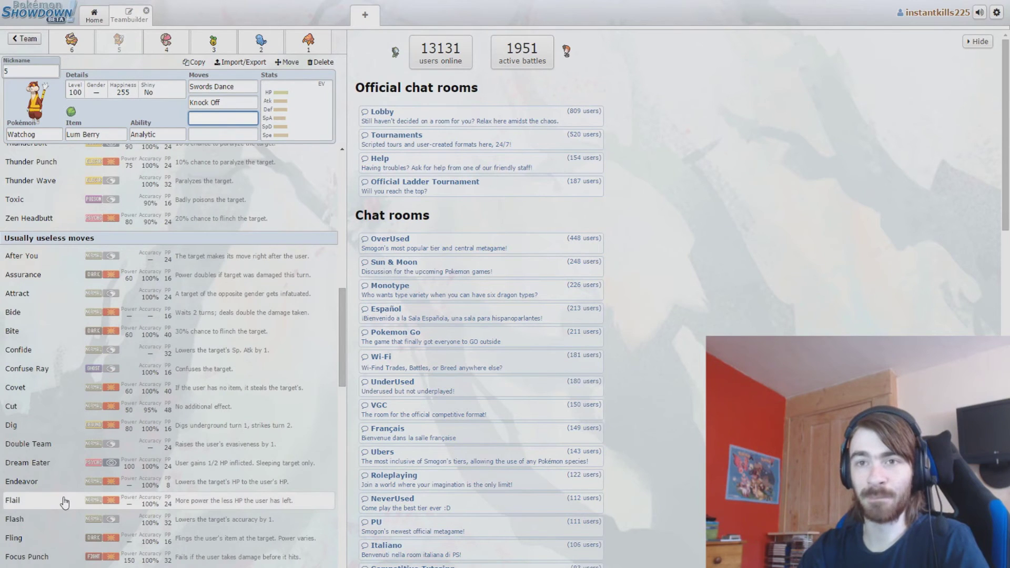
scroll(64, 502, "up", 5)
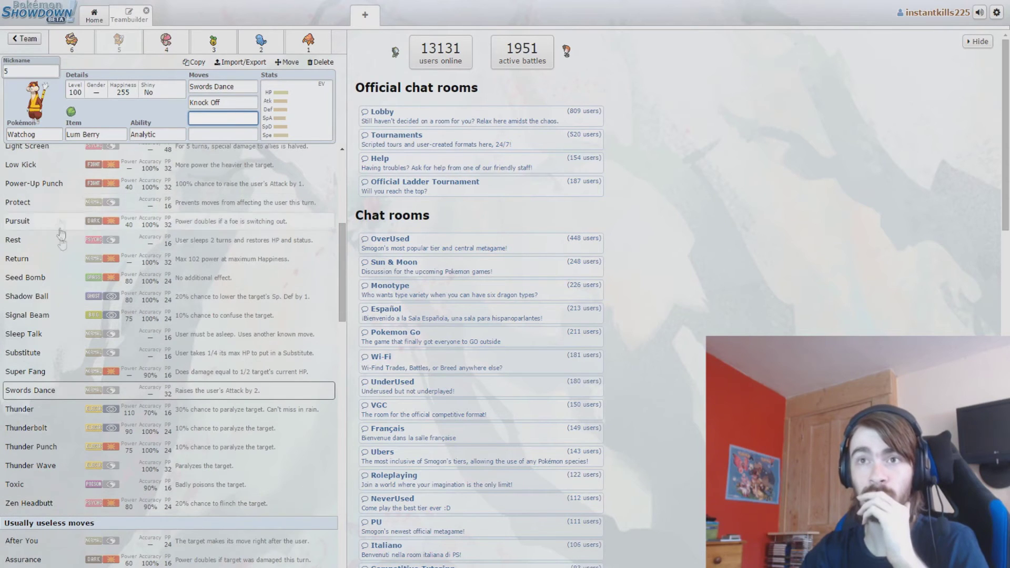
scroll(68, 379, "up", 2)
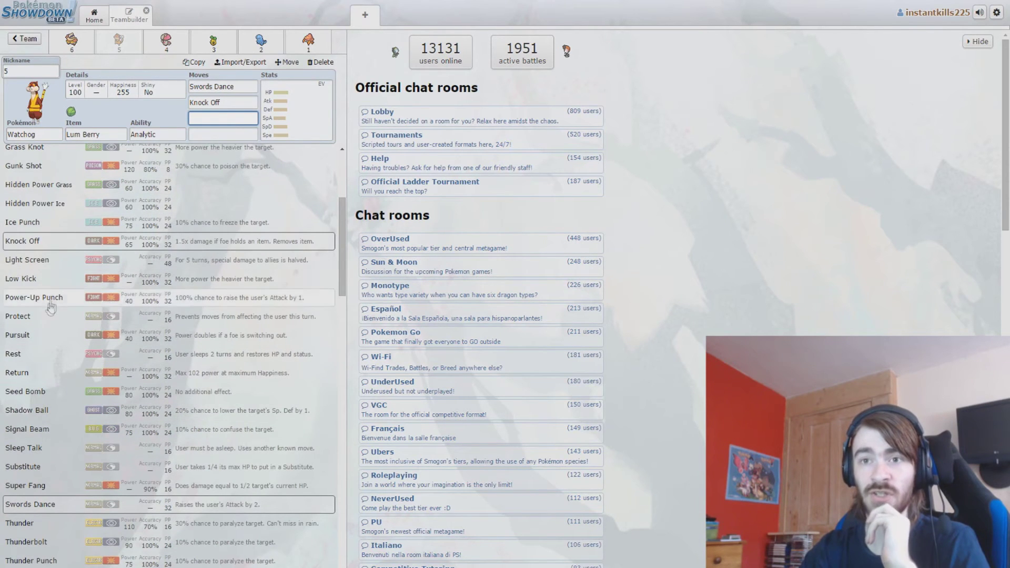
left_click(32, 374)
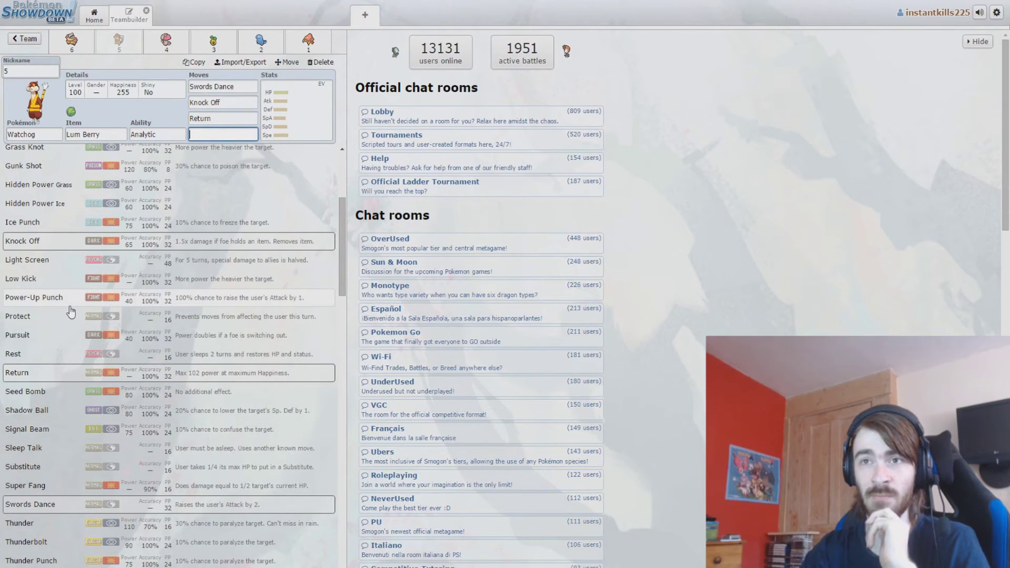
left_click(68, 284)
left_click(132, 174)
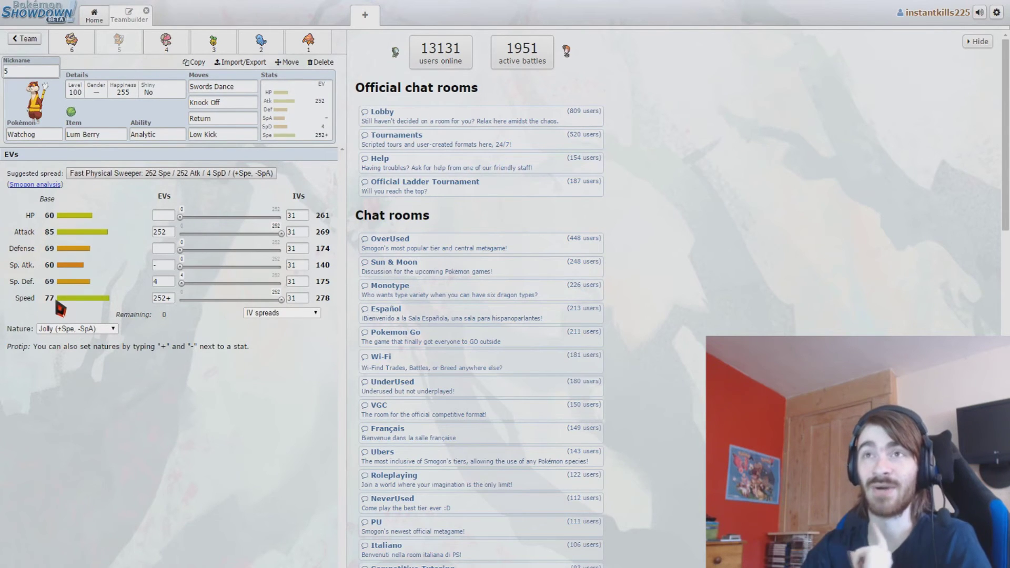
Give Hariyama a Sitrus Berry and change its ability to Guts.
left_click(84, 51)
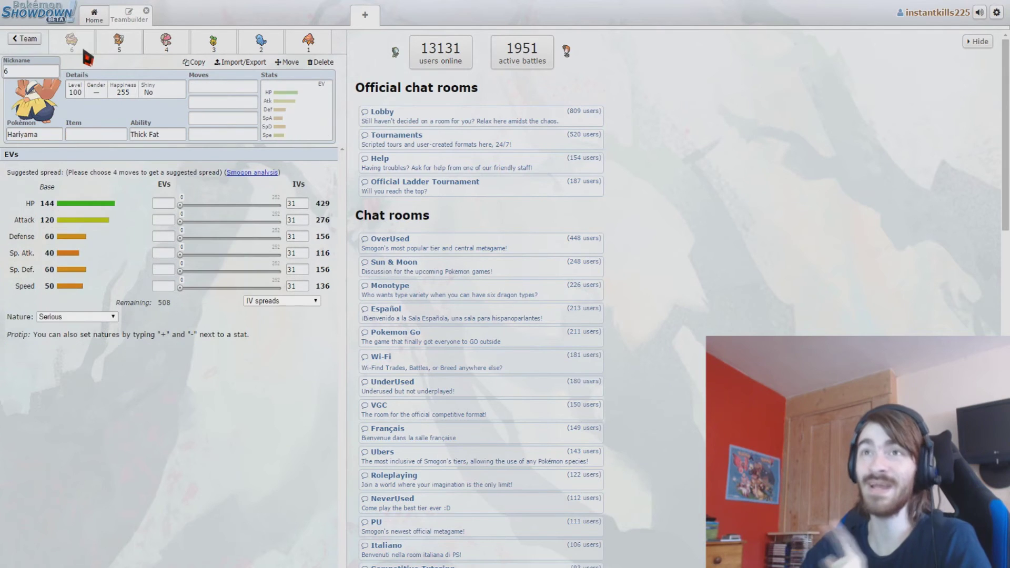
left_click(74, 135)
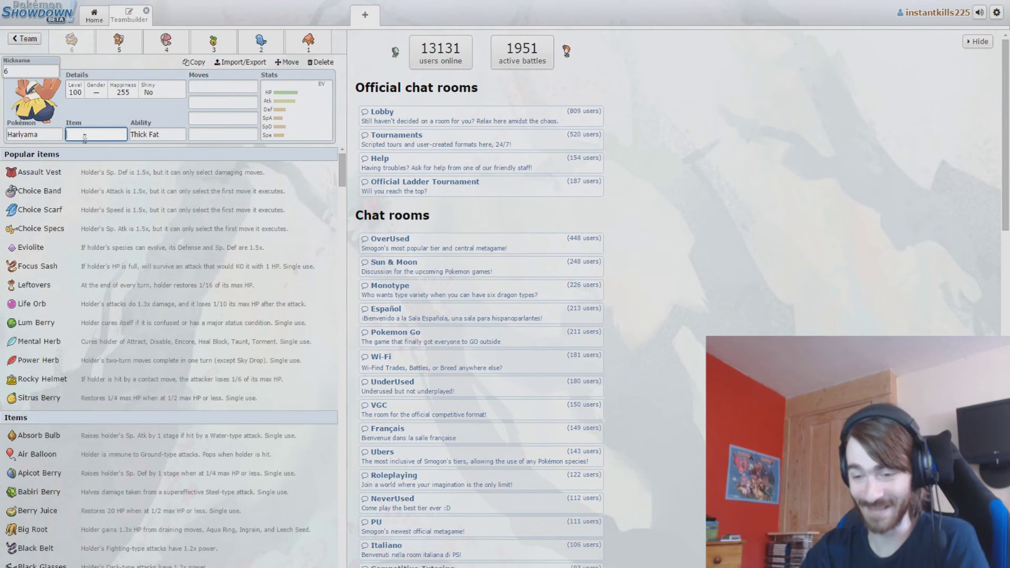
type("sitr")
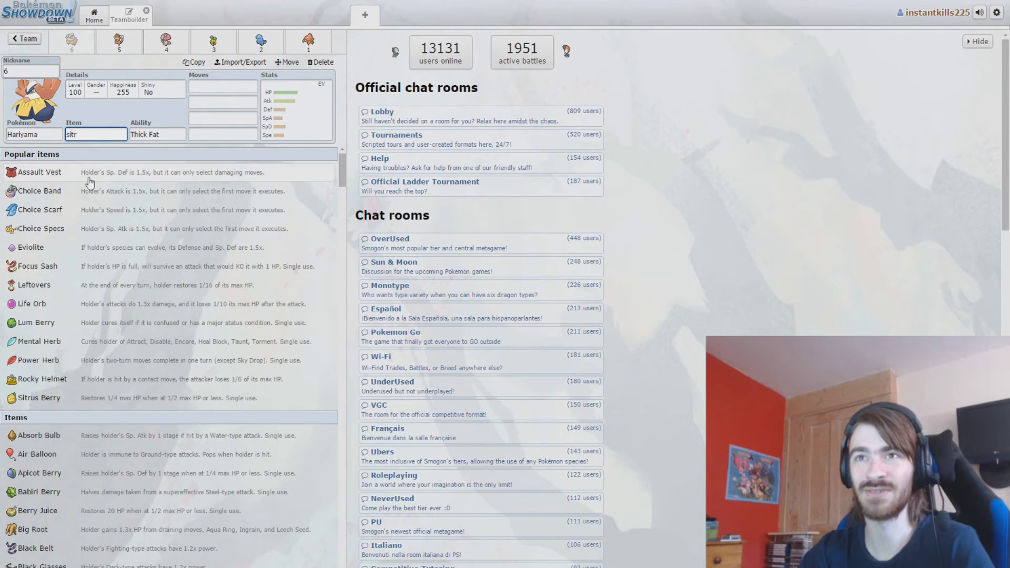
left_click(71, 398)
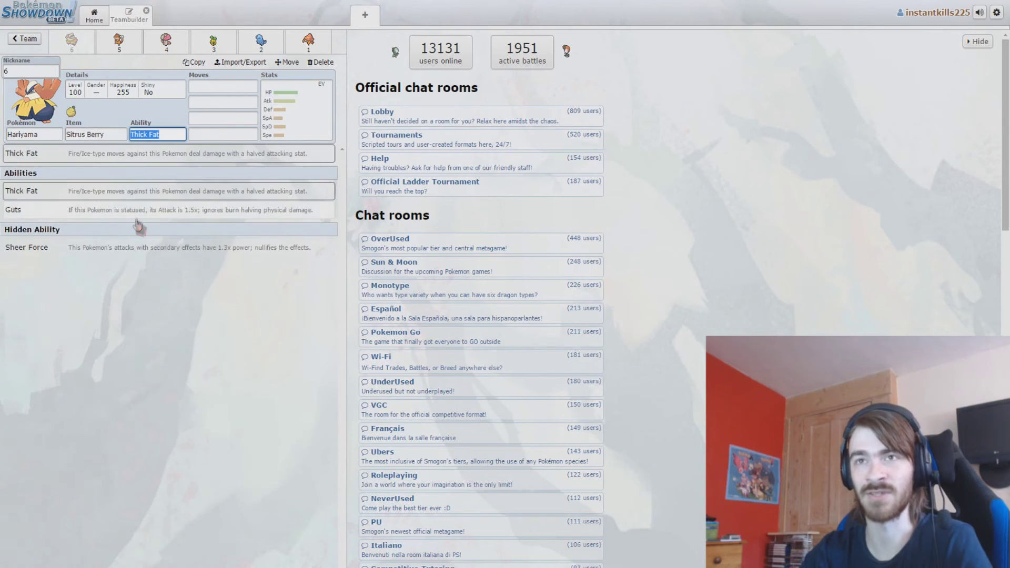
left_click(118, 209)
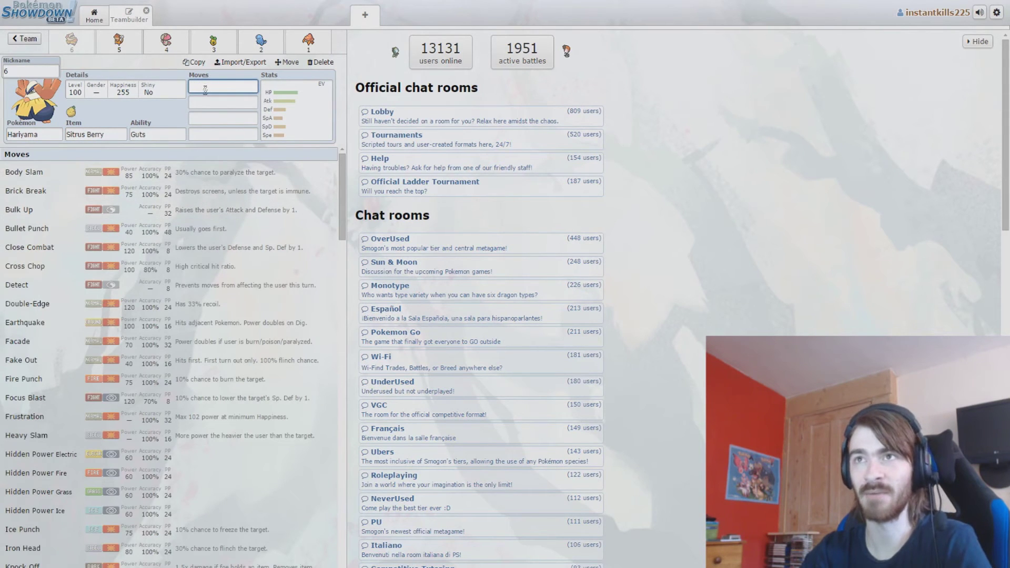
Set Hariyama's moves to Close Combat, Bullet Punch, Ice Punch and Knock Off, and apply the suggested Bulky Physical Sweeper spread.
left_click(107, 248)
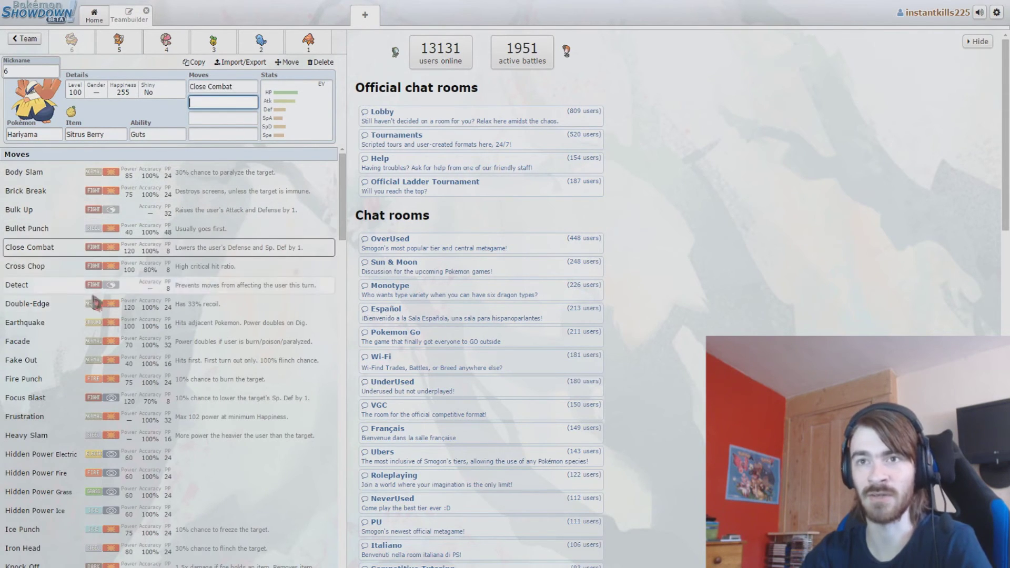
left_click(64, 234)
scroll(68, 452, "down", 2)
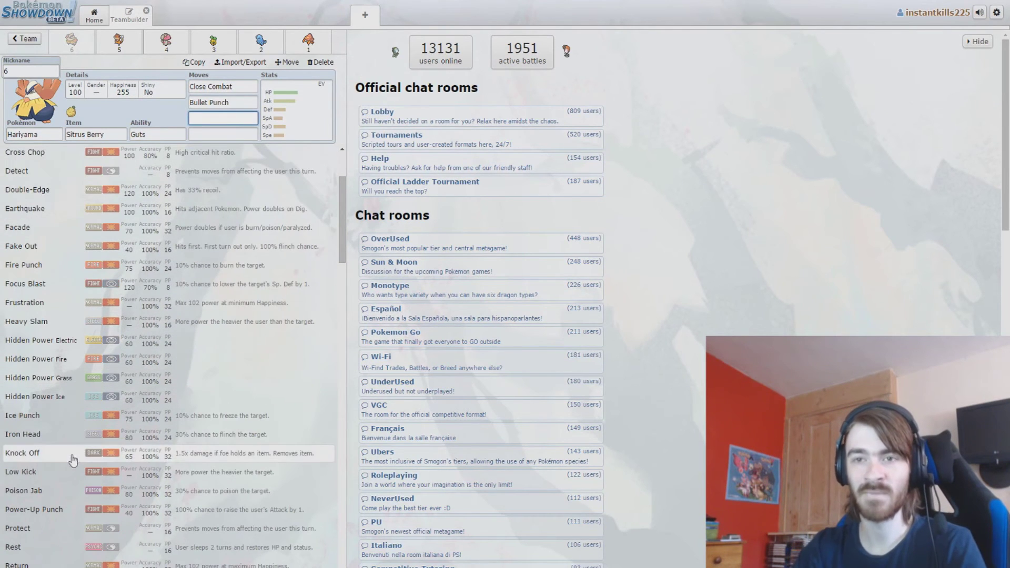
left_click(59, 420)
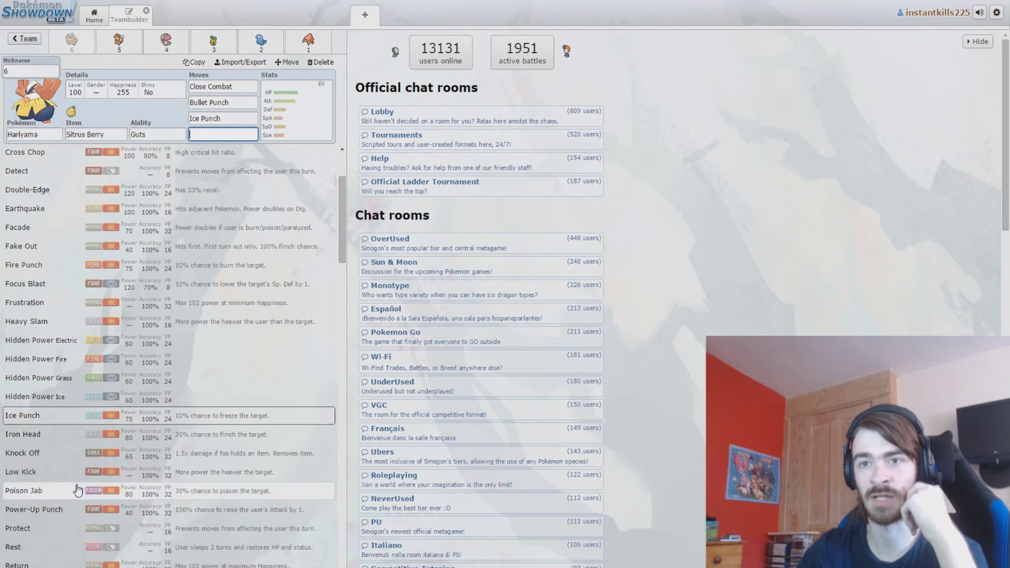
left_click(82, 456)
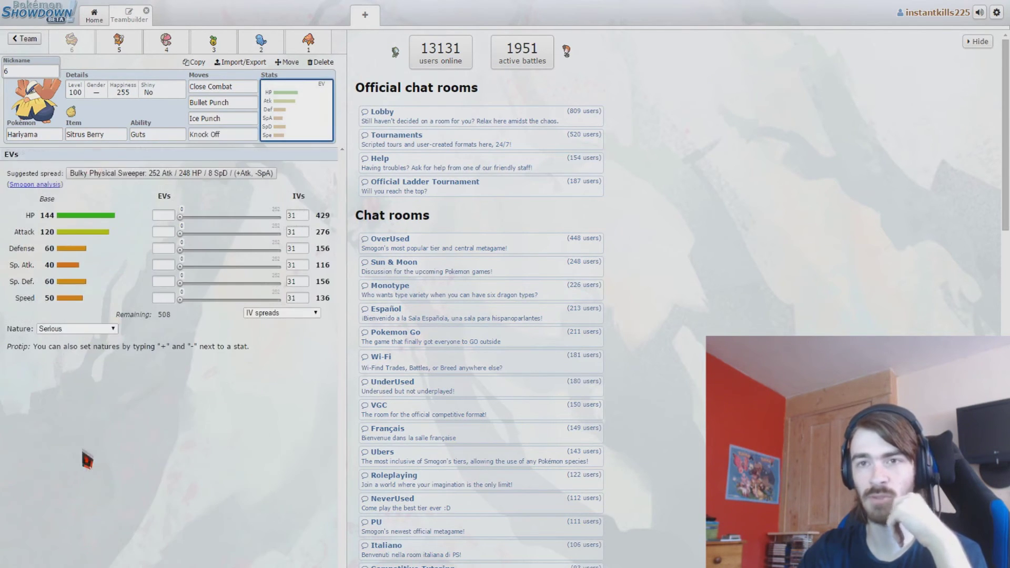
left_click(202, 175)
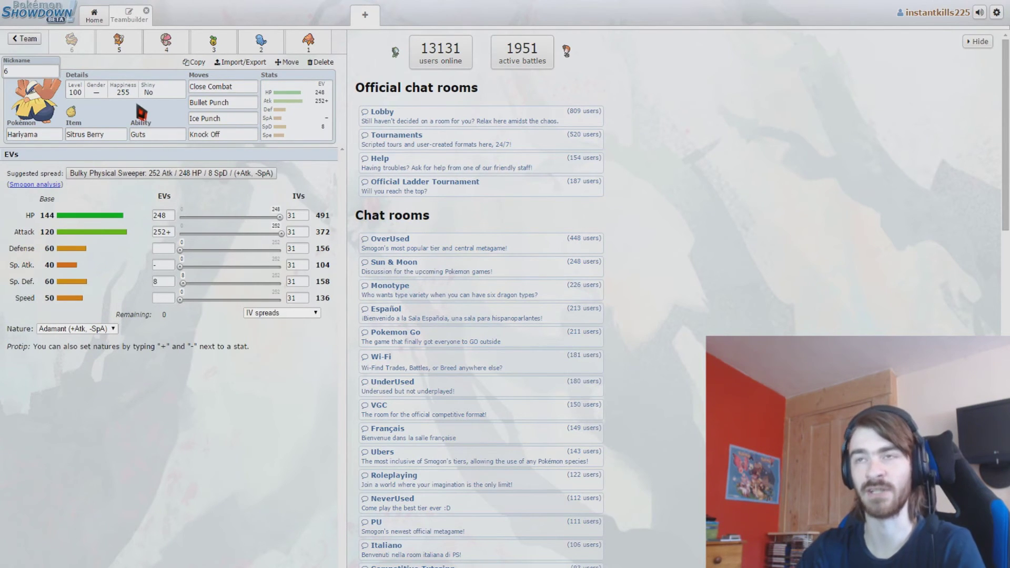
Set Parasect's first two moves to X-Scissor and Seed Bomb.
left_click(308, 41)
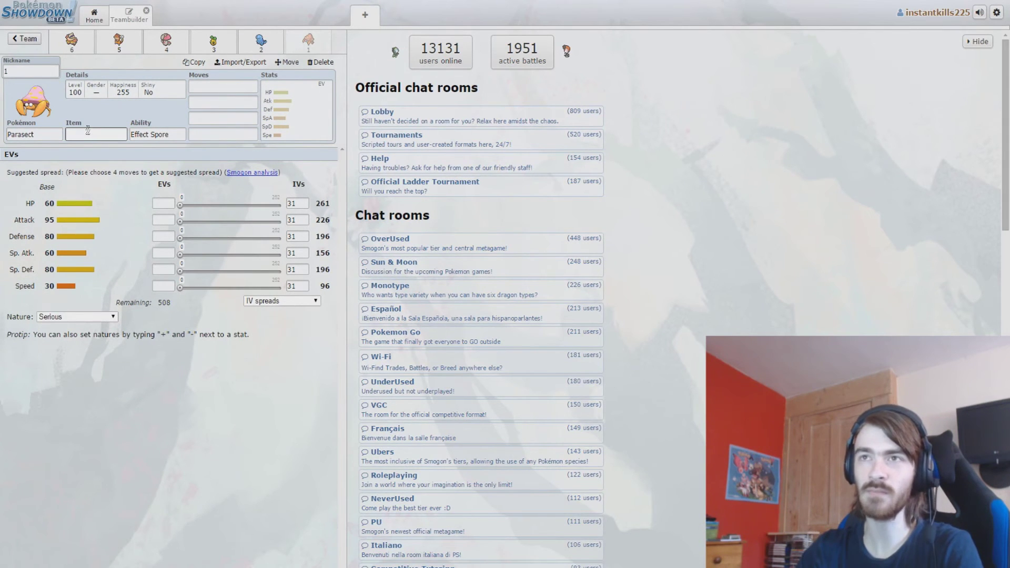
left_click(153, 135)
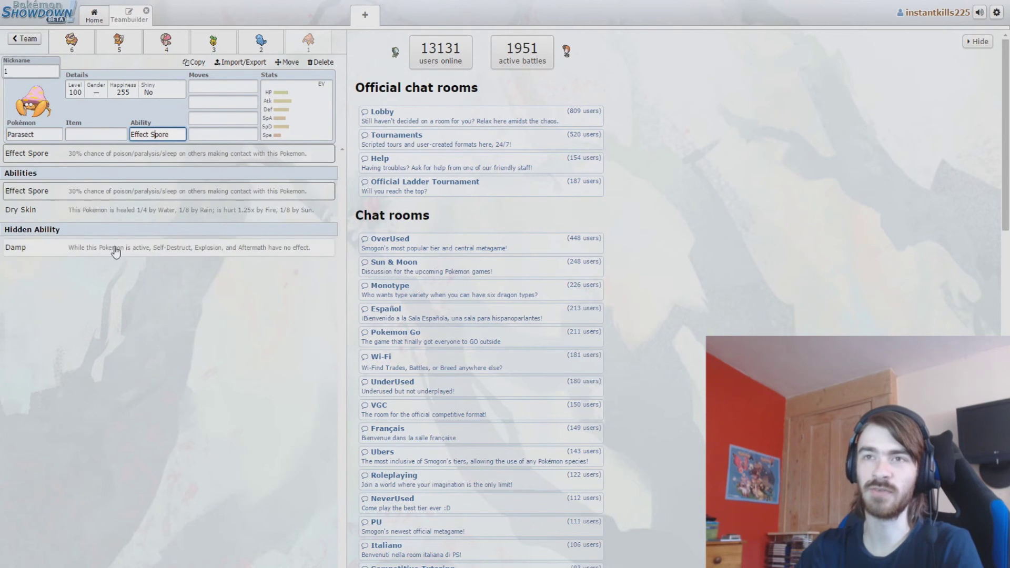
left_click(106, 132)
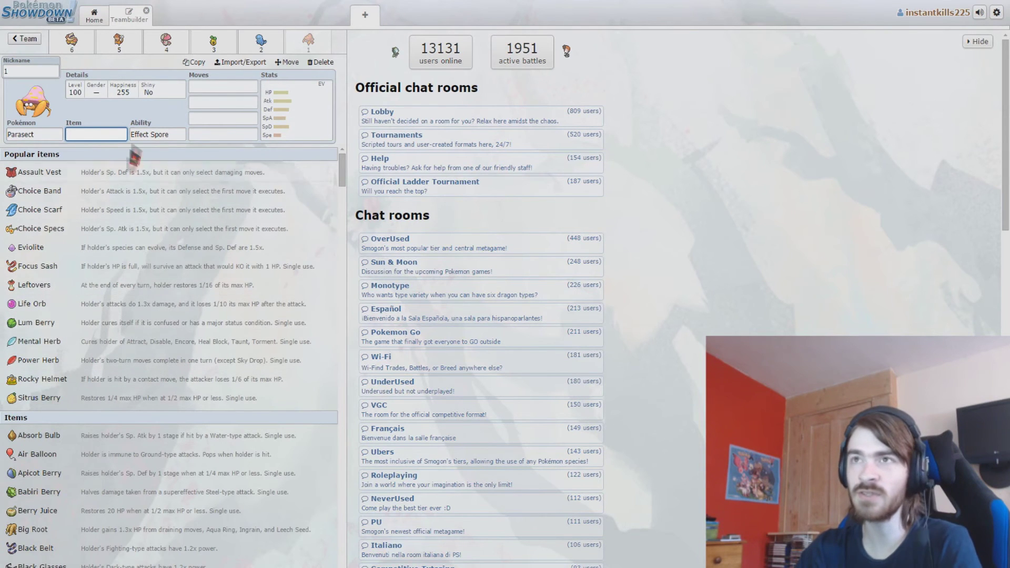
left_click(223, 86)
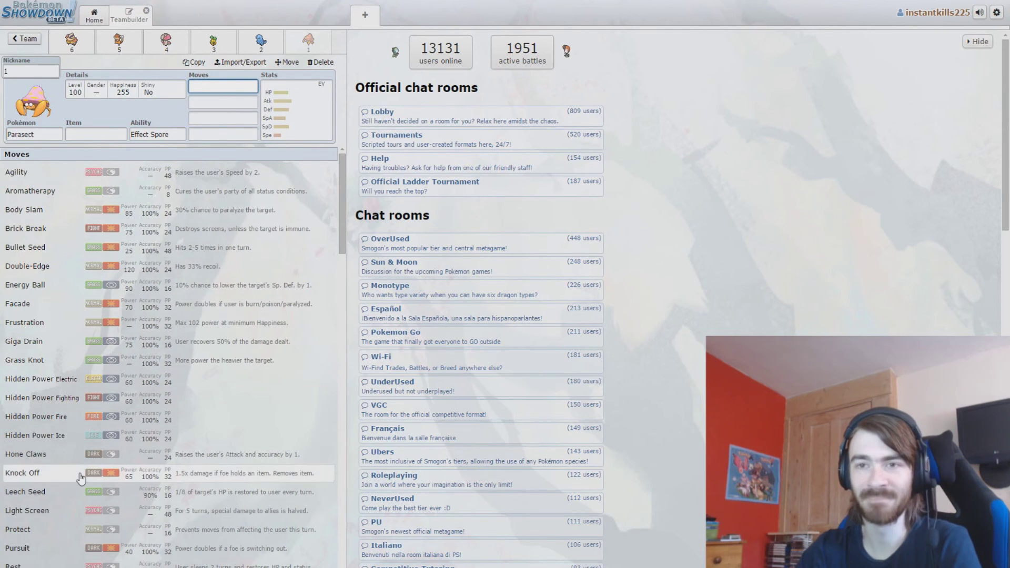
scroll(63, 515, "down", 4)
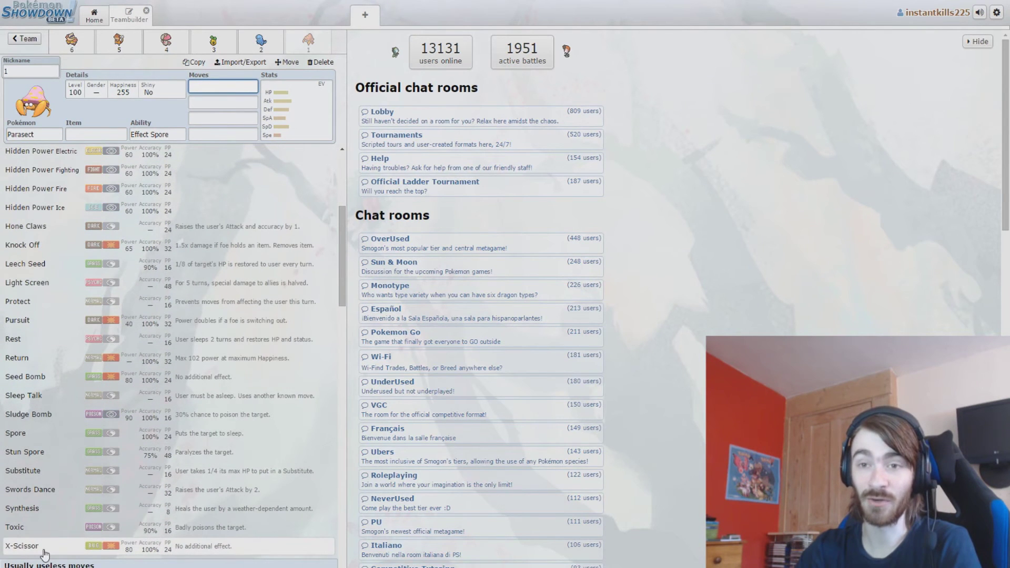
left_click(53, 546)
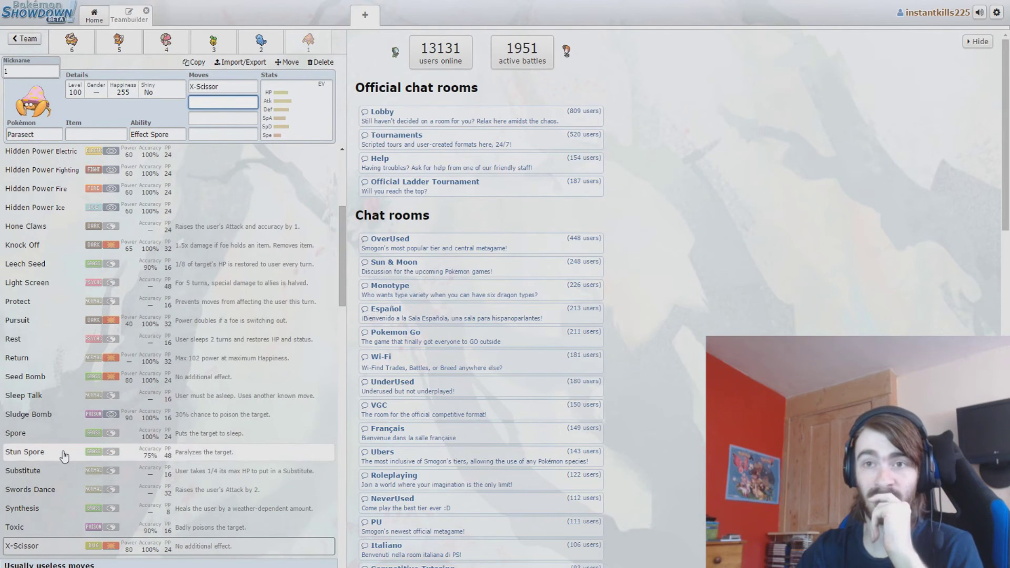
left_click(64, 377)
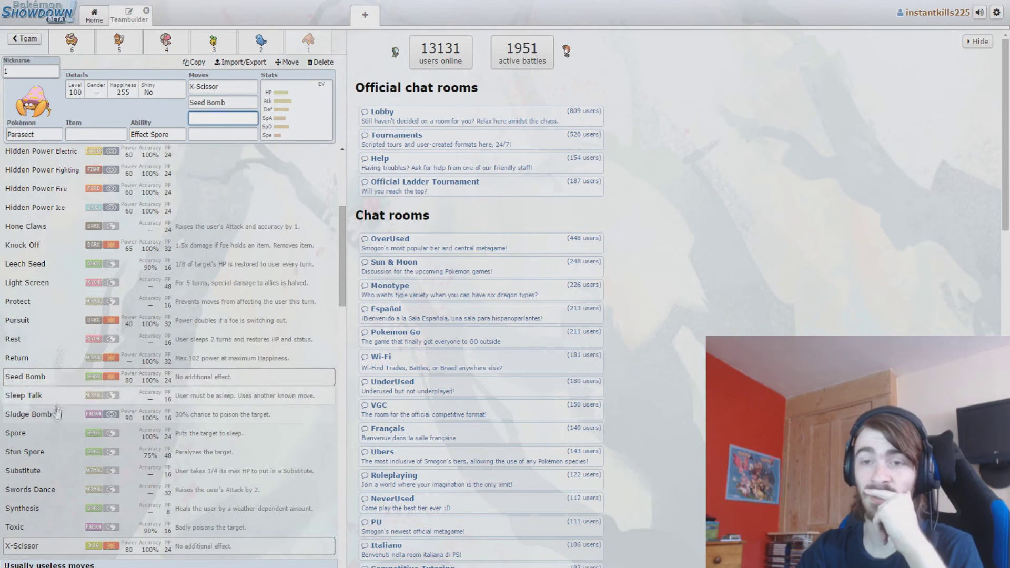
Set Parasect's third move to Agility and open its EV settings.
scroll(53, 447, "up", 3)
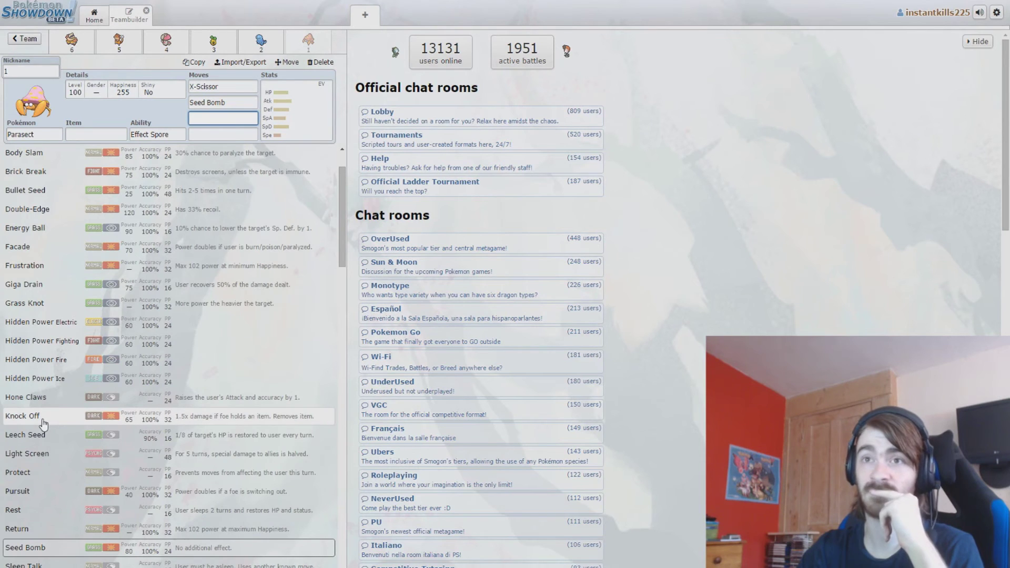
scroll(43, 423, "up", 1)
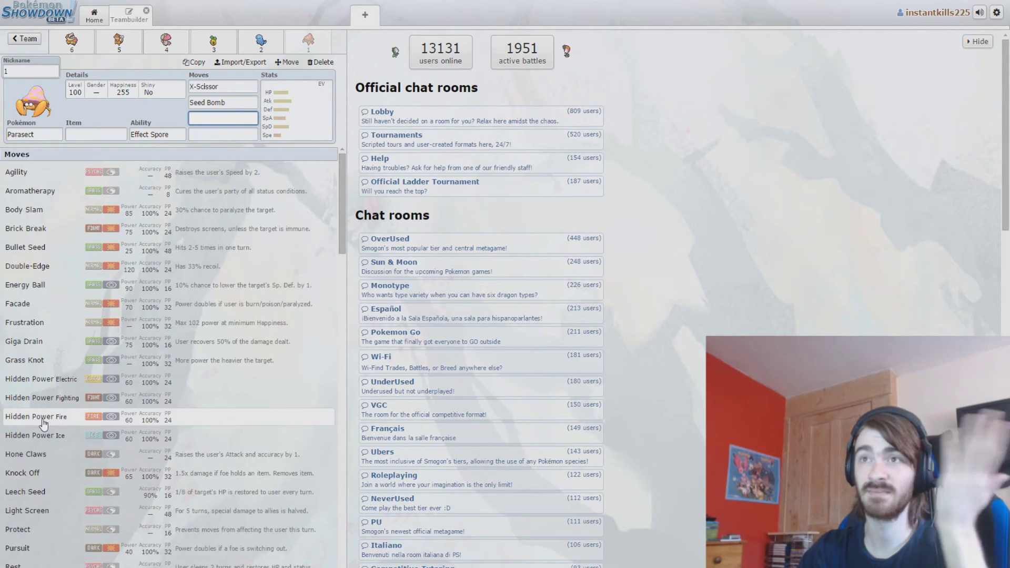
left_click(72, 175)
left_click(296, 111)
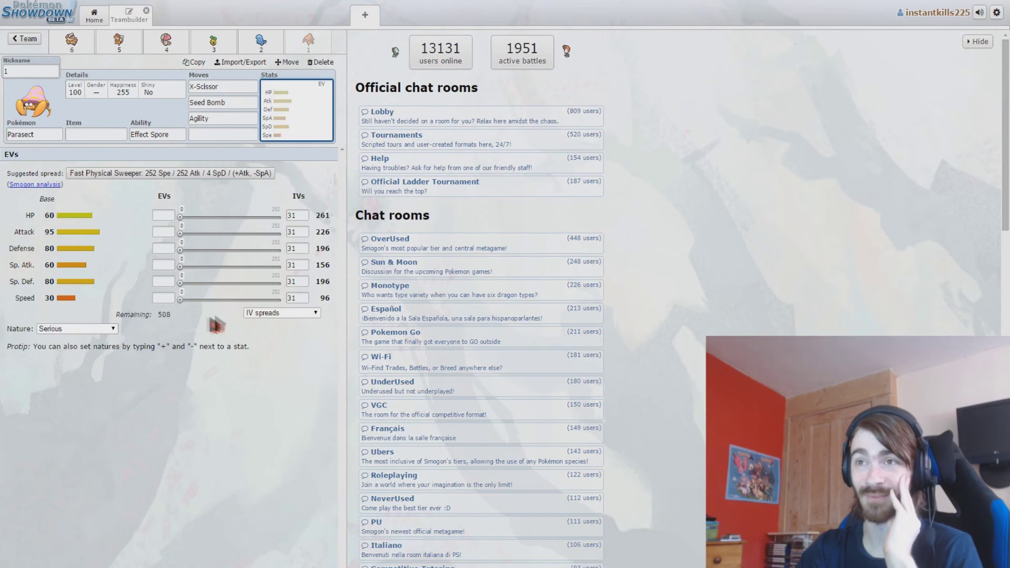
Give Parasect 252 Speed and 252 Attack EVs, with a nature that raises Speed and lowers Special Attack.
left_click(163, 297)
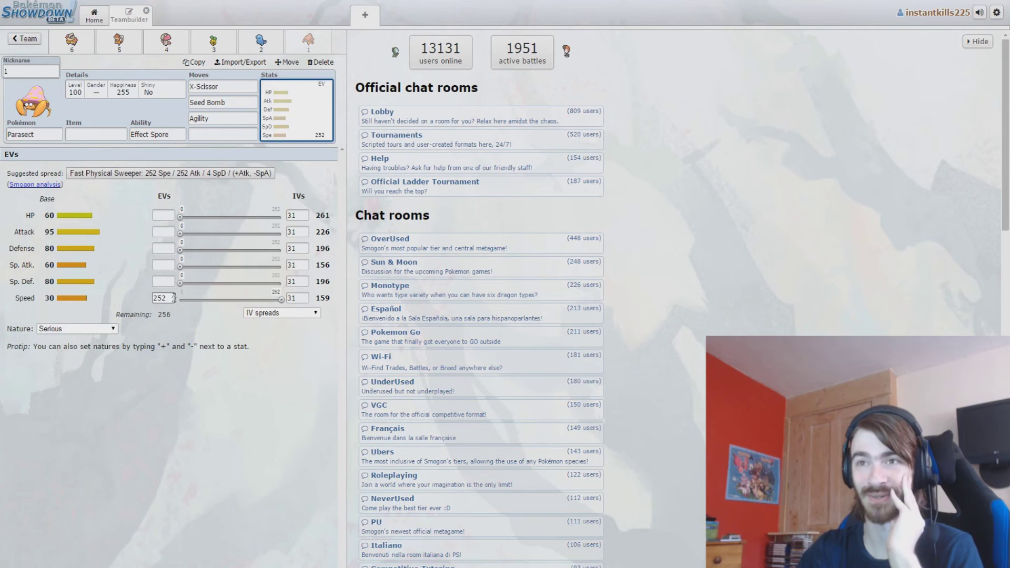
type("252+")
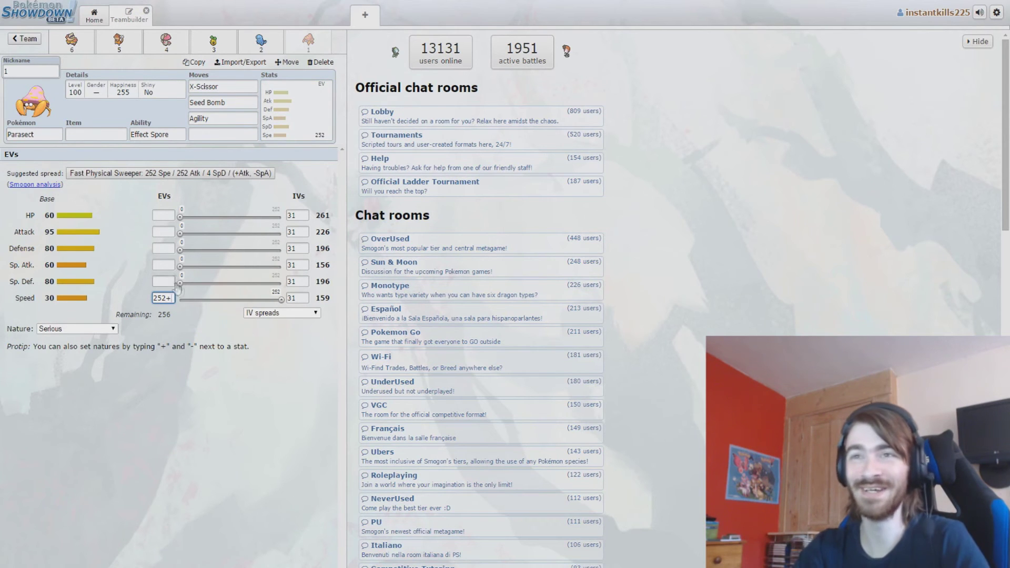
left_click(158, 265)
type("-")
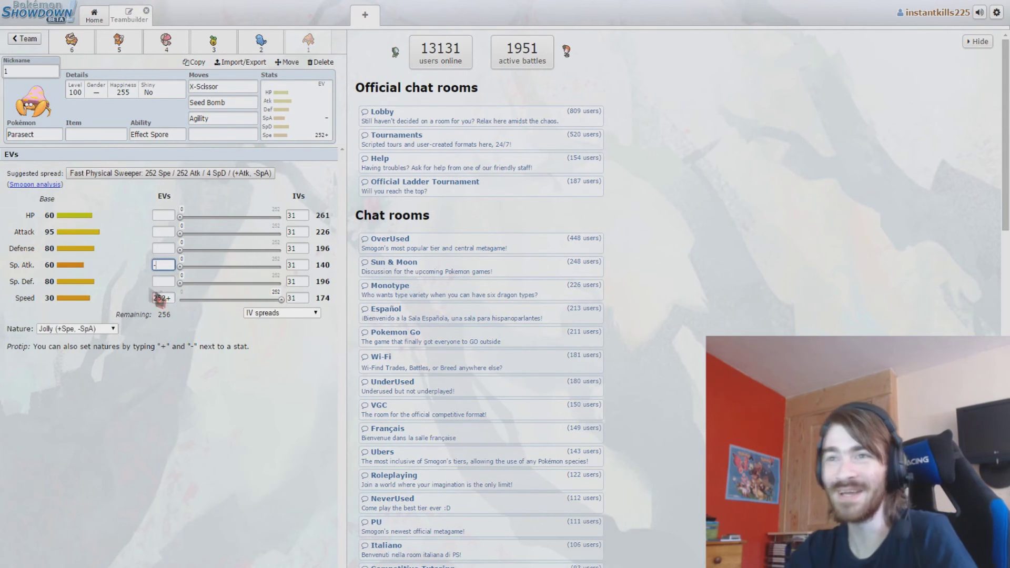
left_click(182, 313)
left_click_drag(184, 233, 342, 316)
left_click(169, 266)
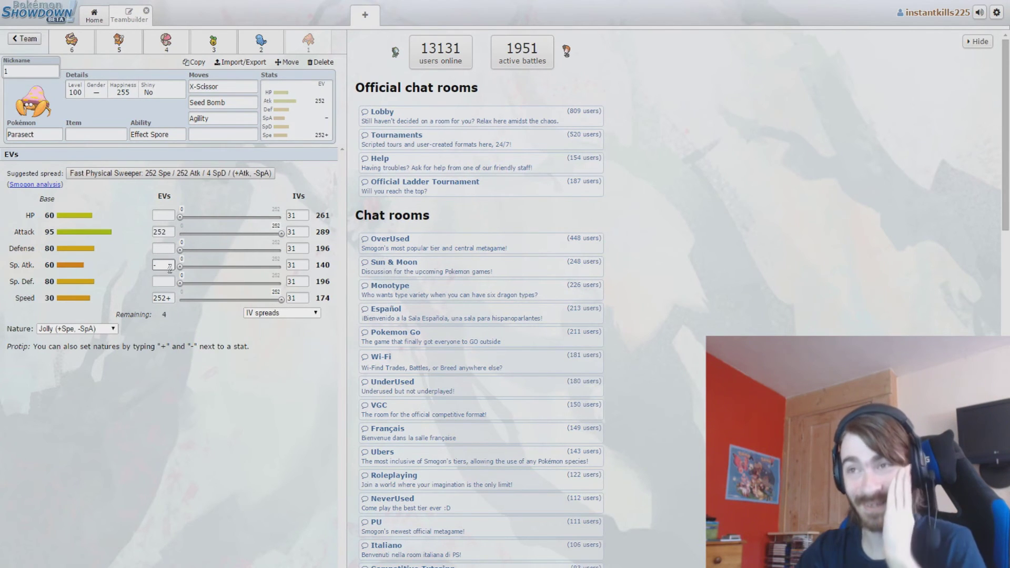
Give Parasect a Salac Berry as its held item.
left_click(96, 134)
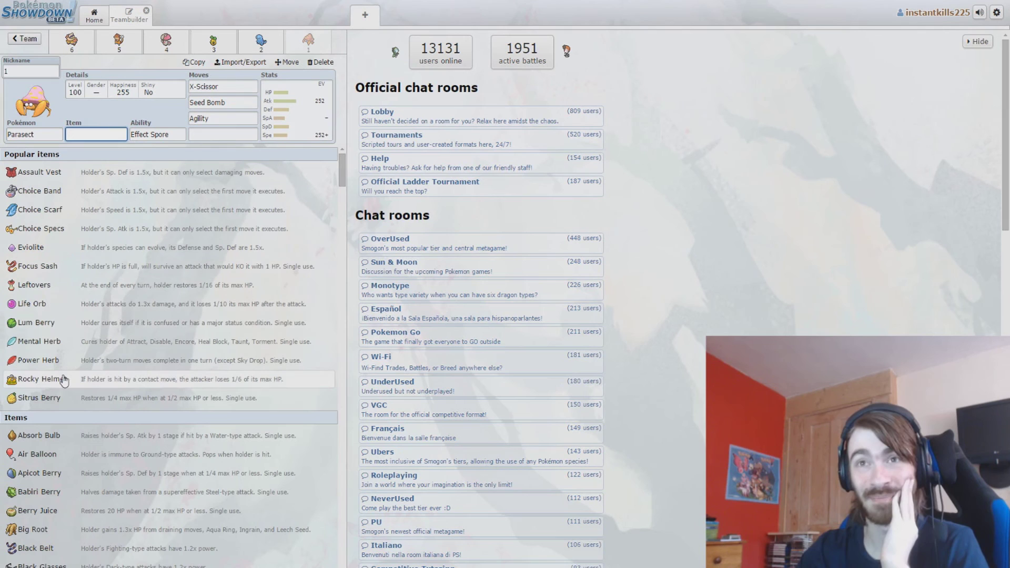
type("sas")
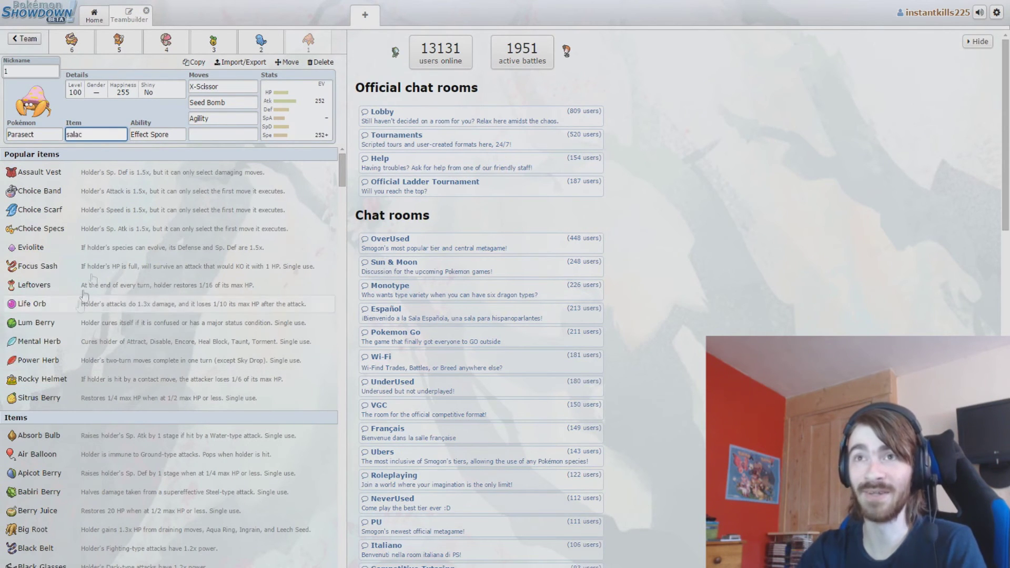
scroll(96, 180, "down", 10)
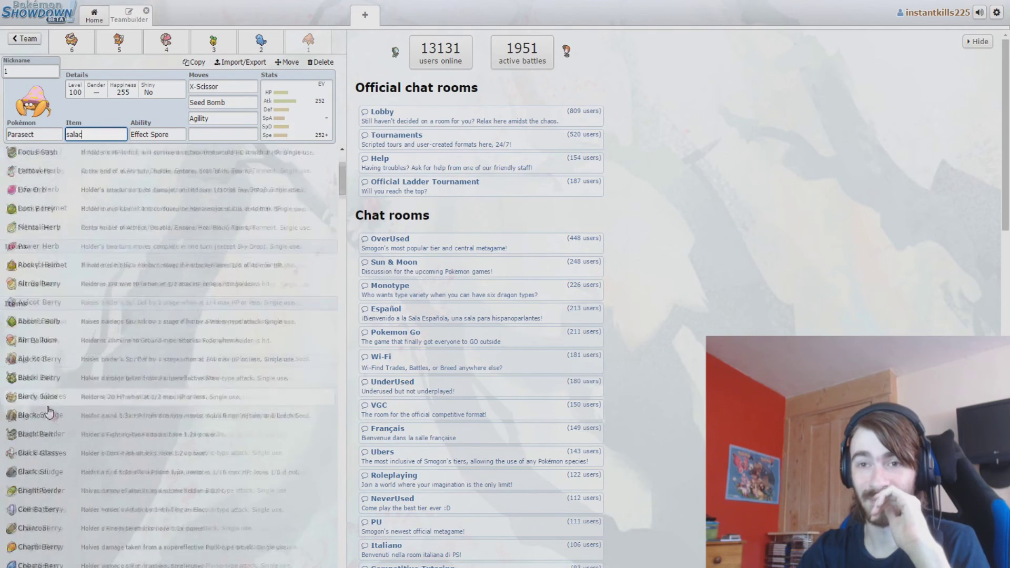
scroll(43, 428, "down", 10)
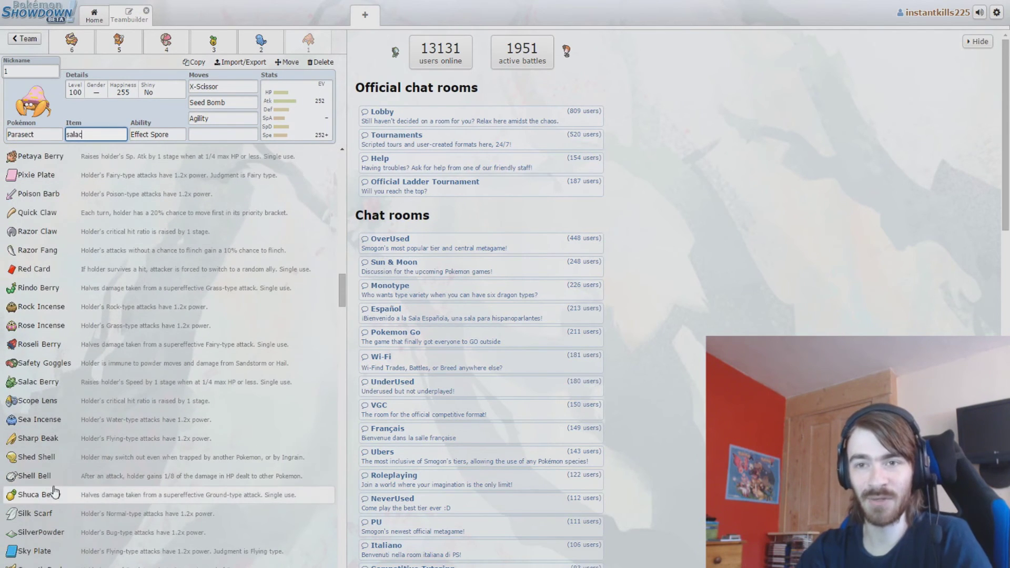
left_click(46, 381)
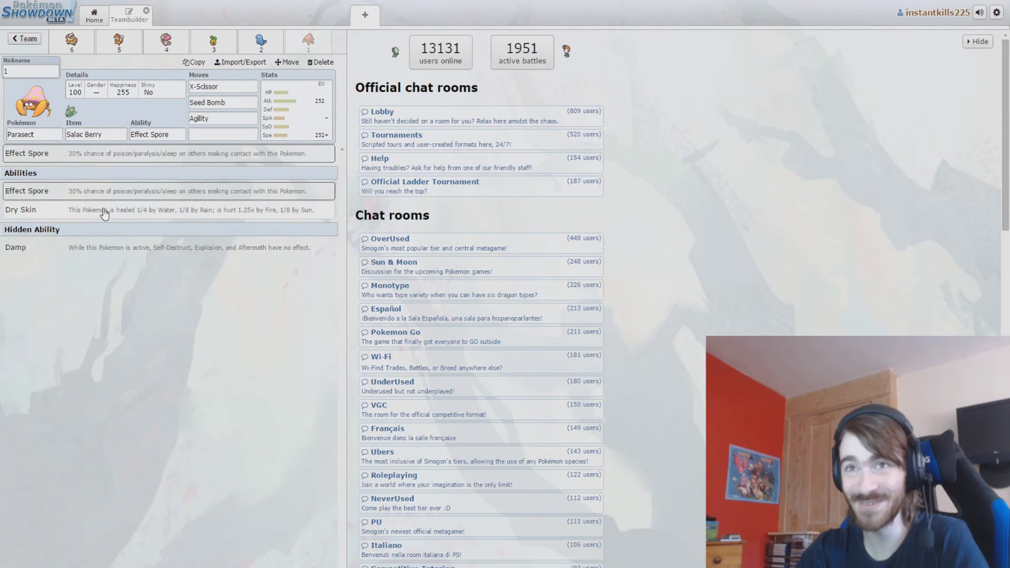
Browse Parasect's available moves and change its first move to Fell Stinger.
left_click(206, 133)
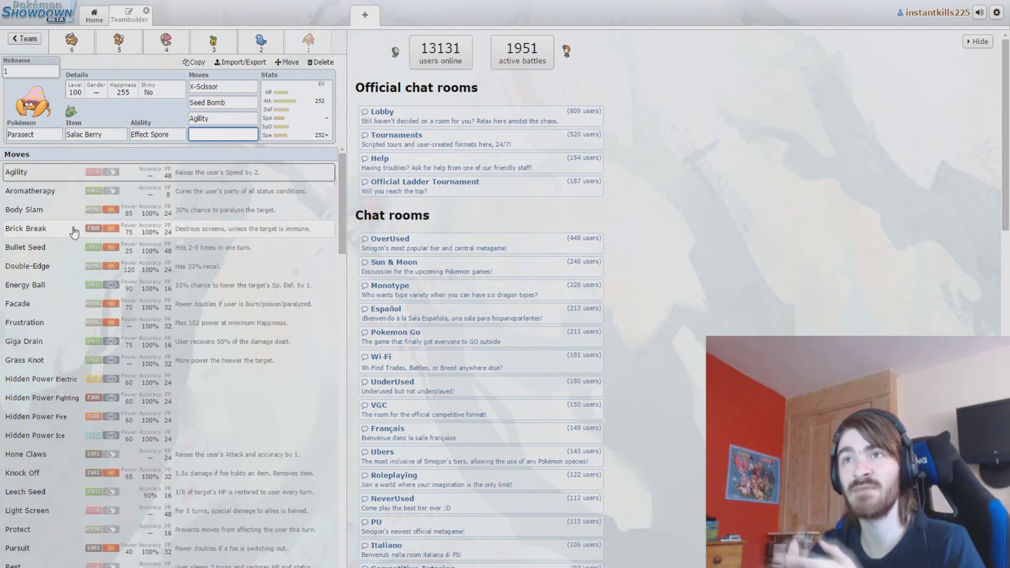
scroll(135, 290, "down", 4)
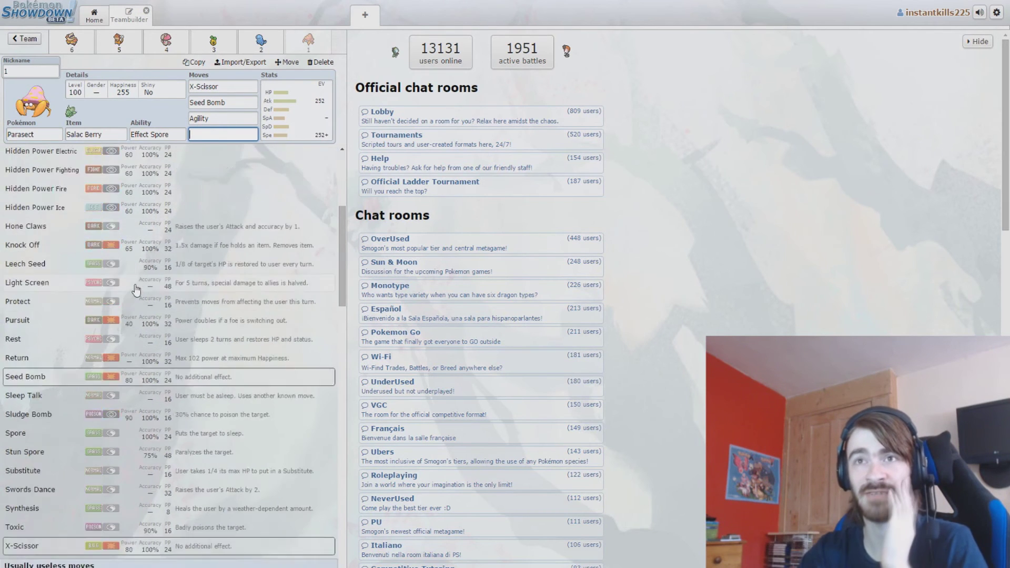
scroll(136, 290, "down", 7)
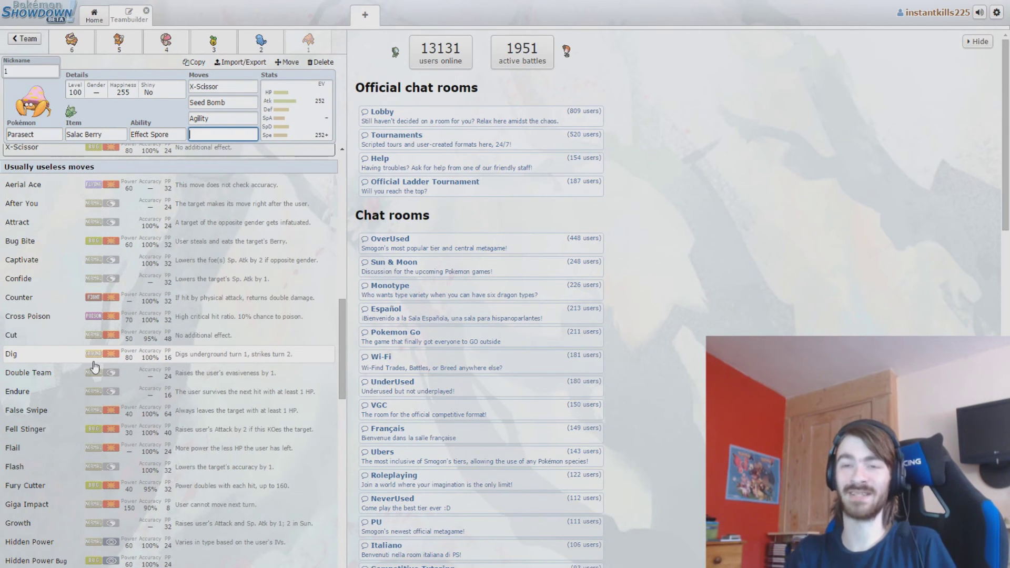
scroll(94, 367, "down", 2)
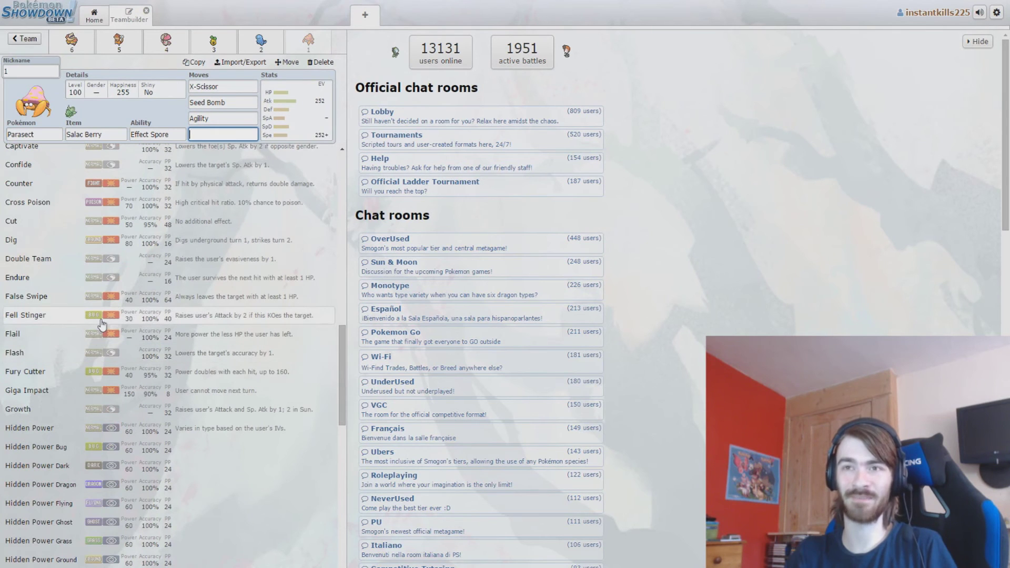
left_click(211, 87)
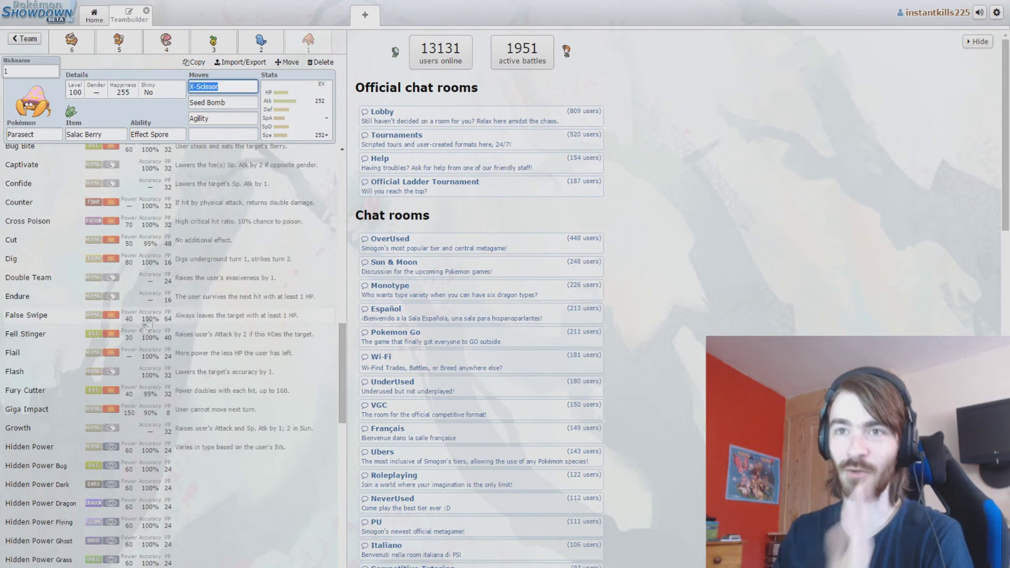
left_click(119, 337)
left_click(119, 336)
Set Parasect's fourth move to Knock Off.
left_click(210, 136)
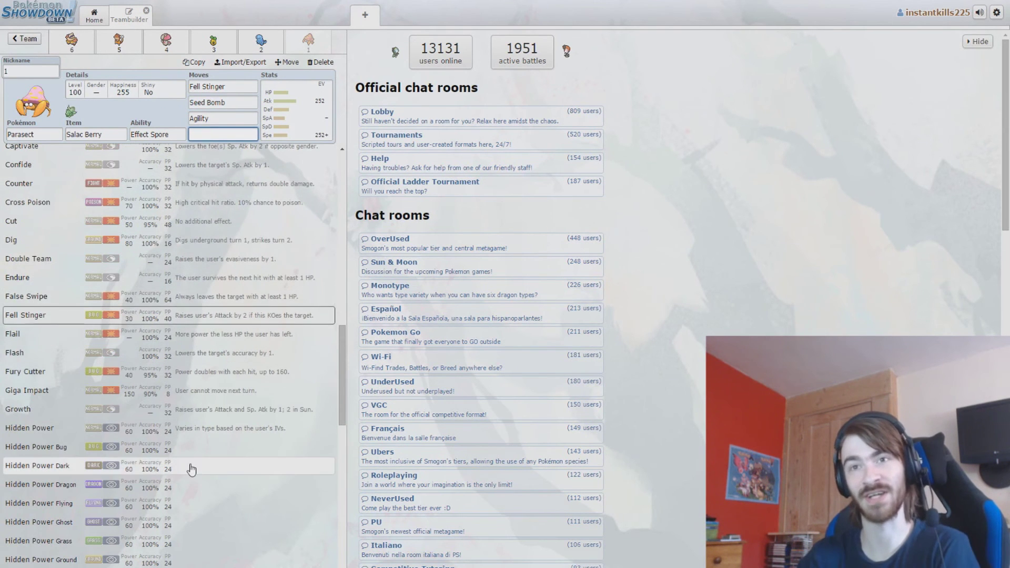
scroll(191, 470, "down", 3)
scroll(191, 470, "down", 4)
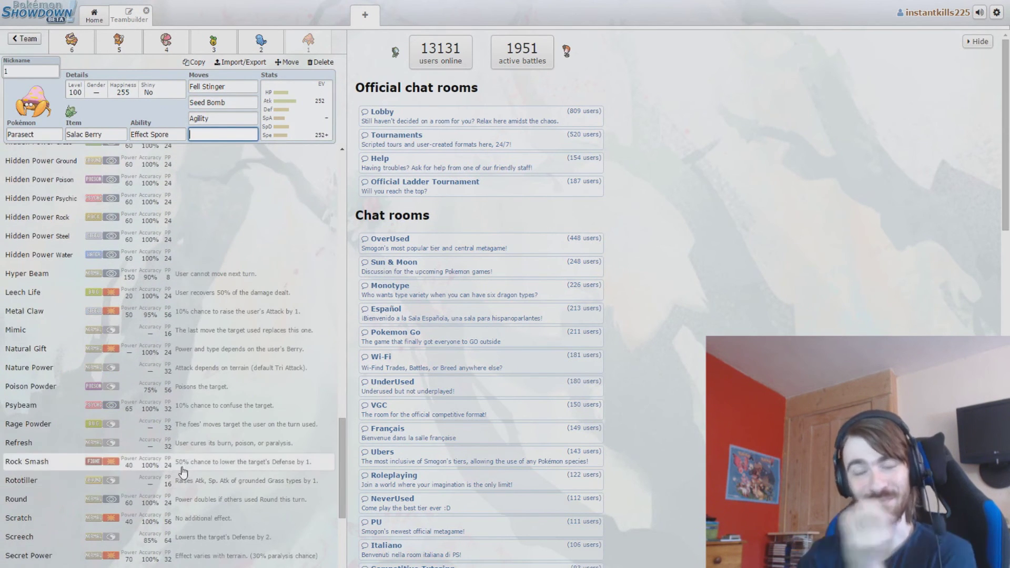
scroll(128, 393, "down", 4)
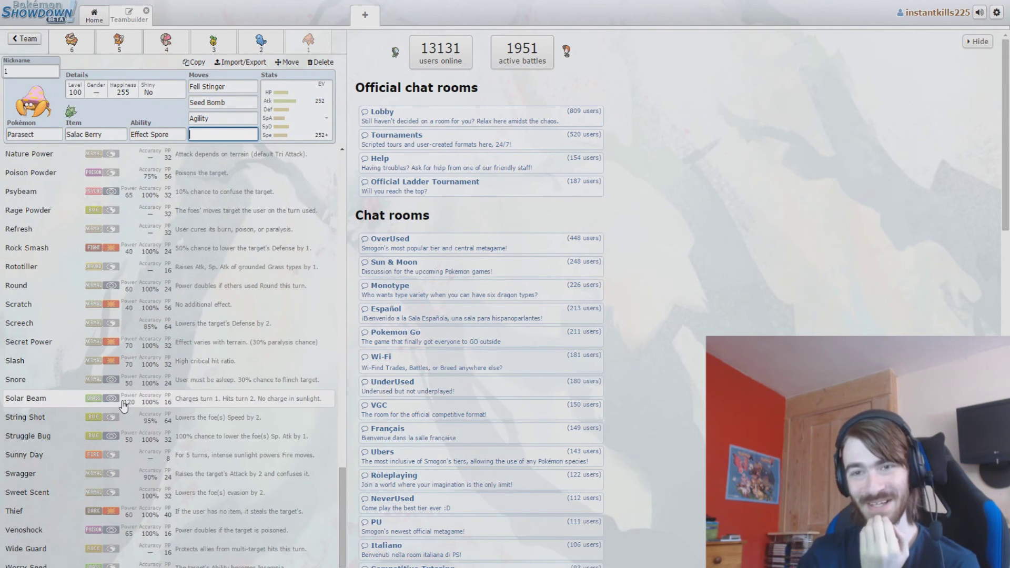
scroll(124, 405, "up", 15)
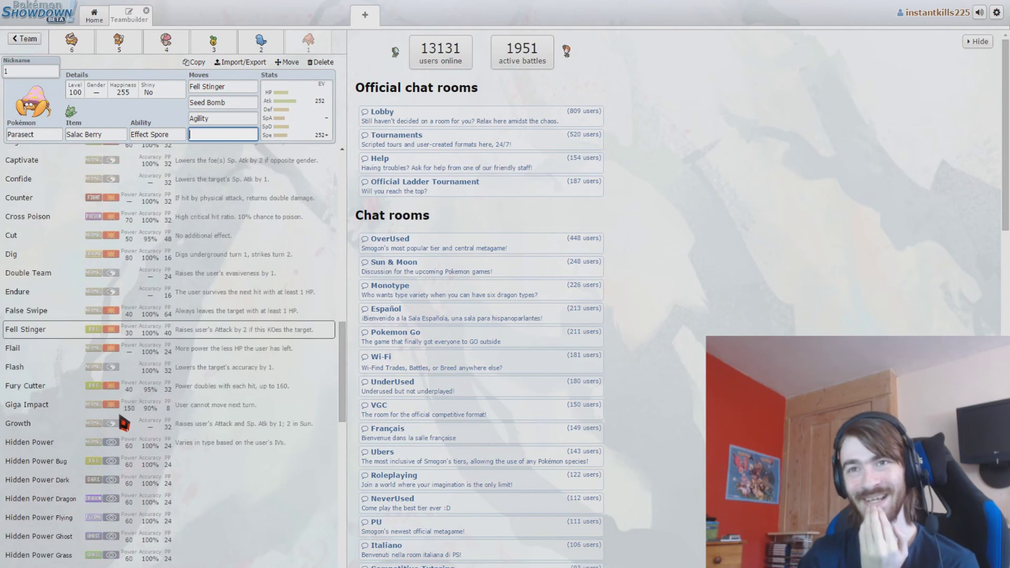
scroll(125, 423, "up", 10)
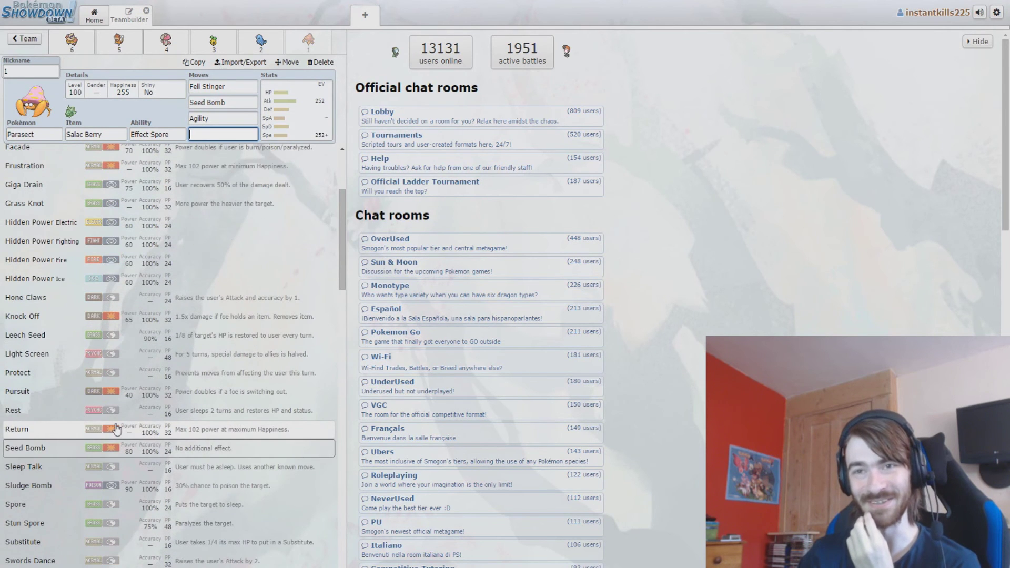
left_click(75, 317)
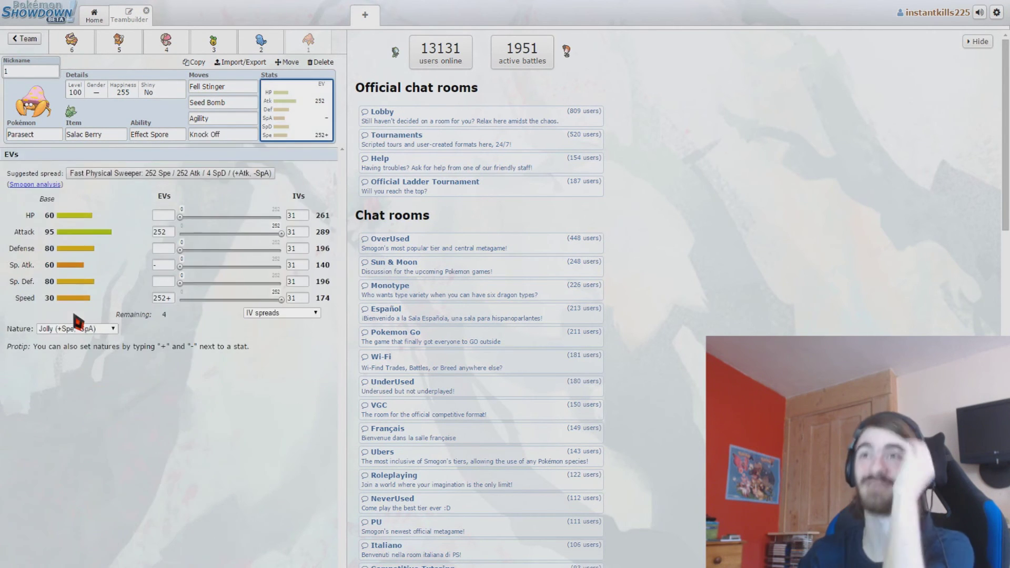
Apply the suggested Fast Physical Sweeper spread to Parasect and shift the nature boost from Attack to Speed, making it Jolly.
left_click(144, 179)
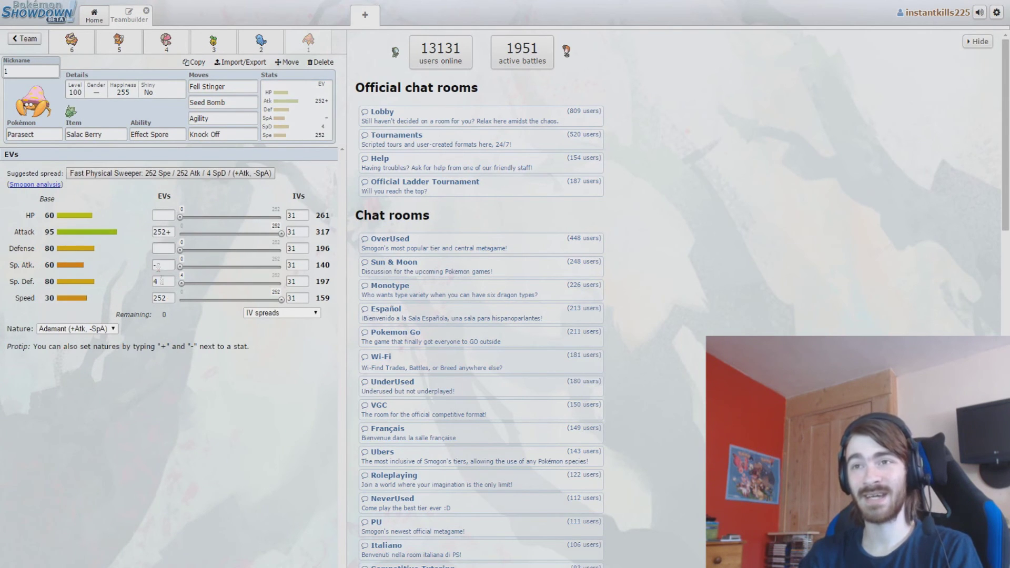
left_click(170, 232)
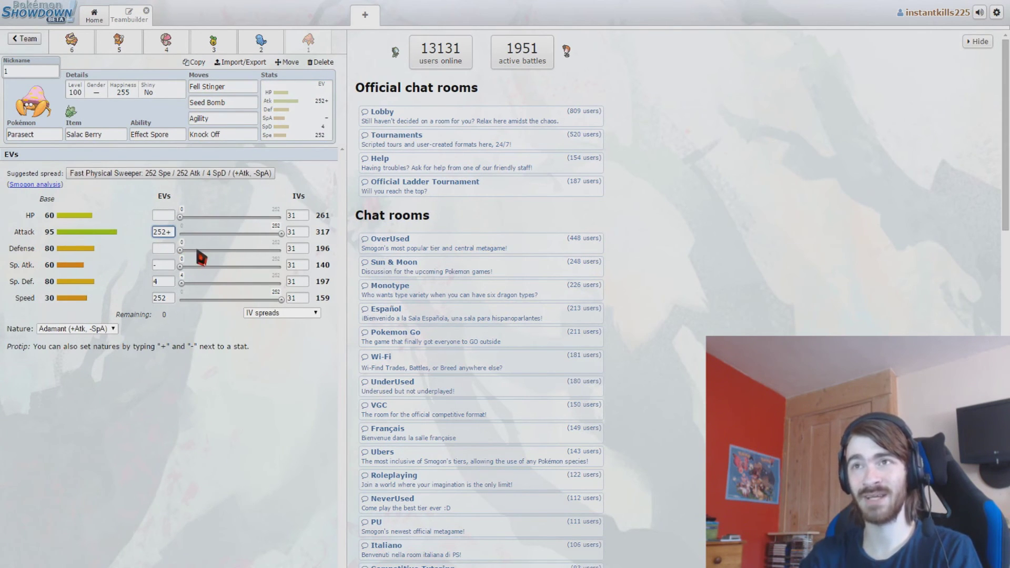
key("BackSpace")
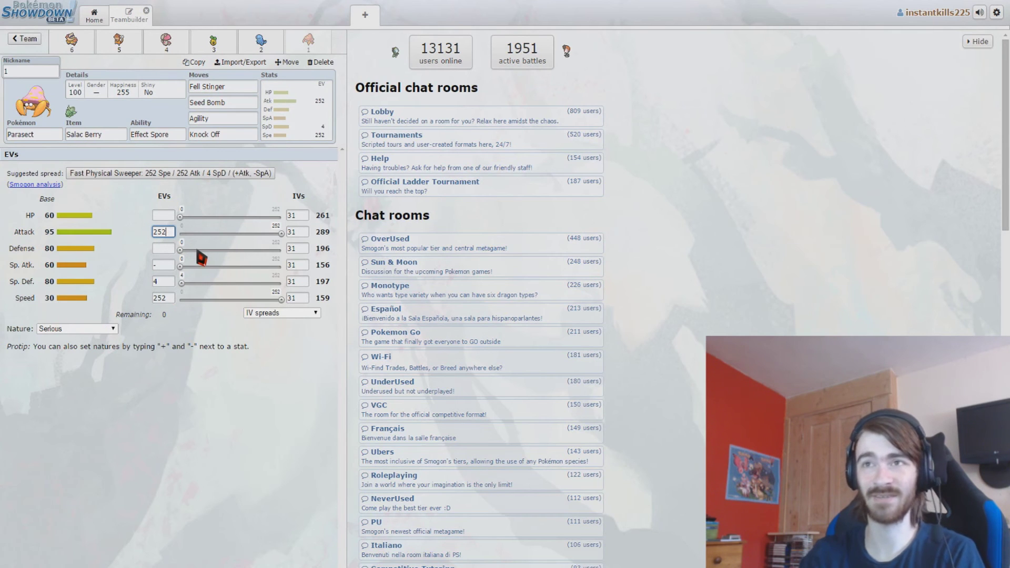
left_click(170, 298)
type("+")
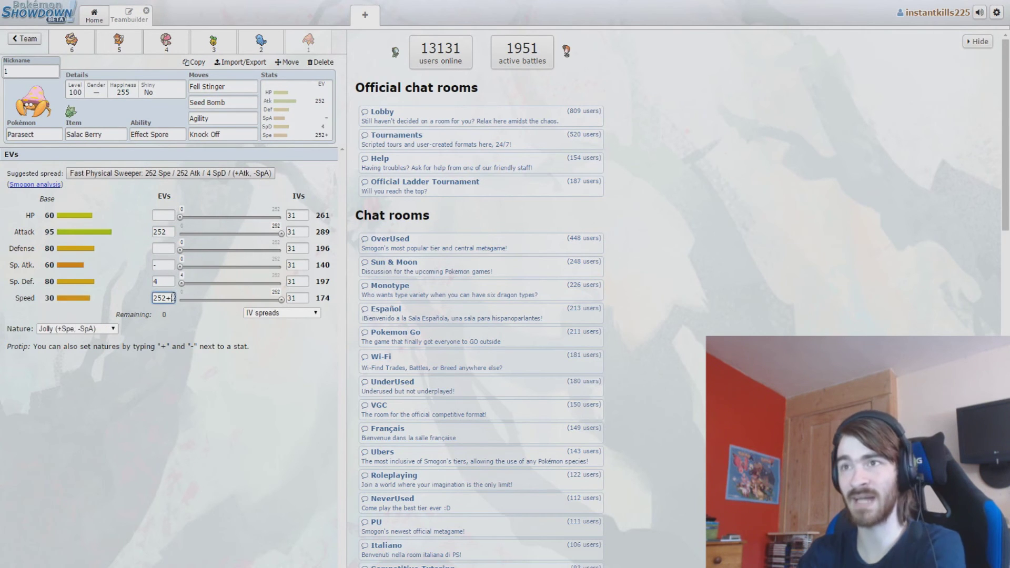
left_click(201, 331)
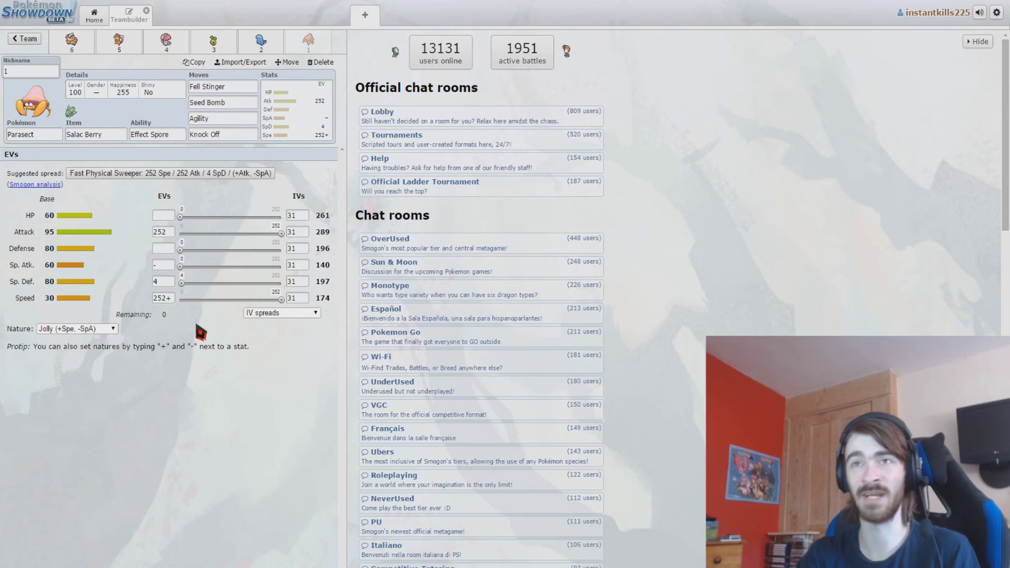
Return to the full team overview, review all six sets and validate the team for the OU format.
left_click(181, 53)
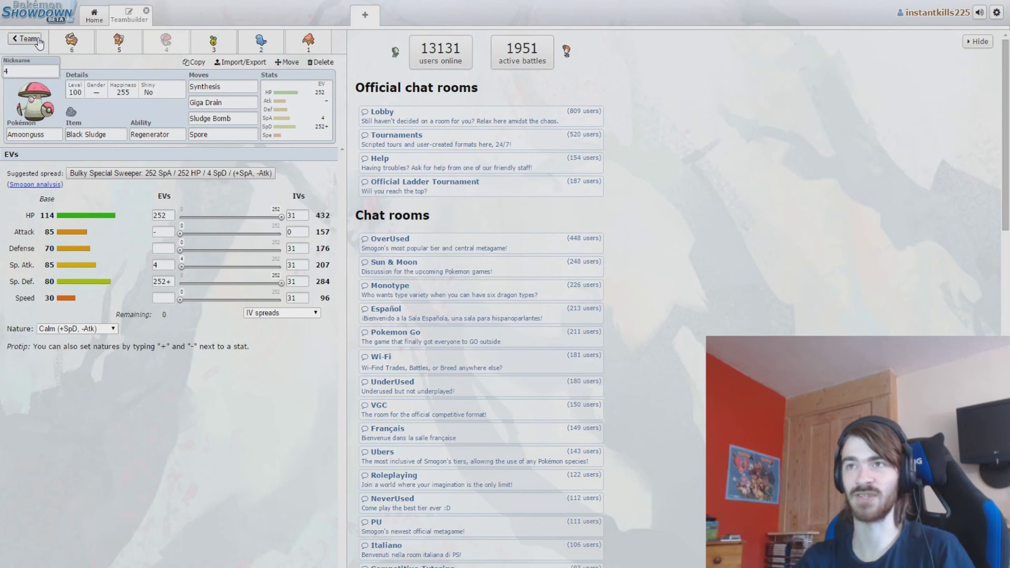
left_click(39, 42)
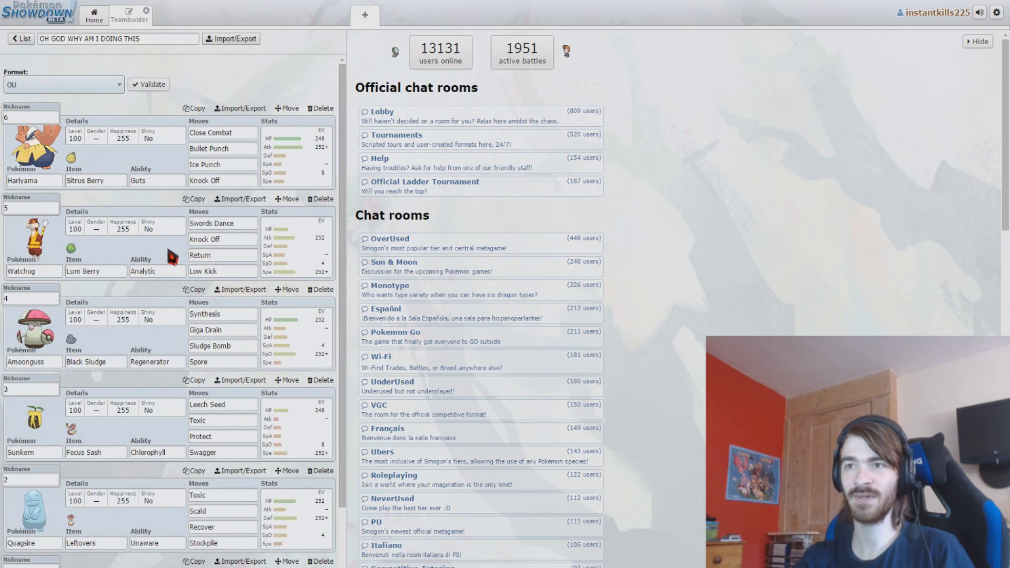
scroll(168, 254, "down", 2)
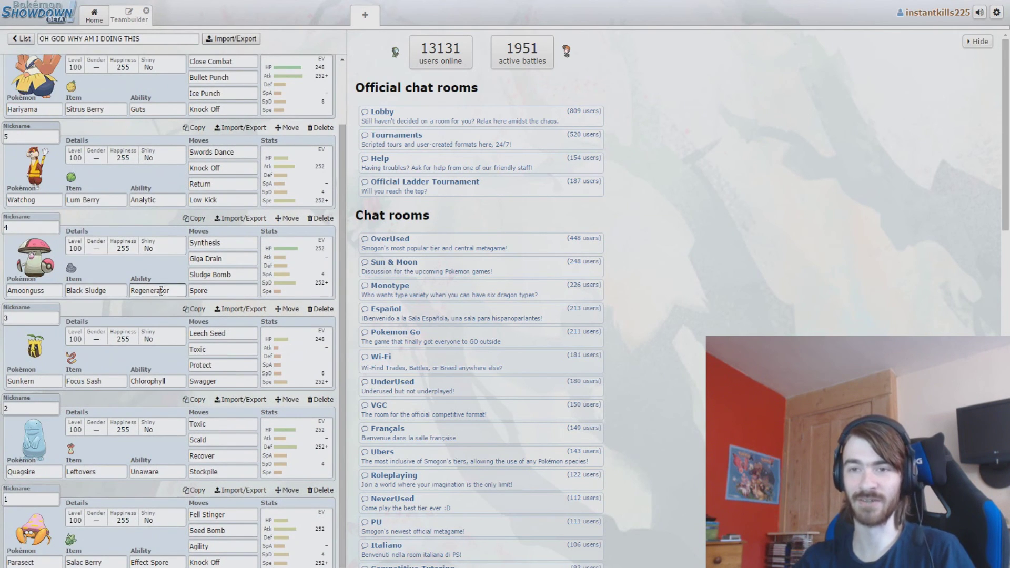
scroll(161, 290, "up", 2)
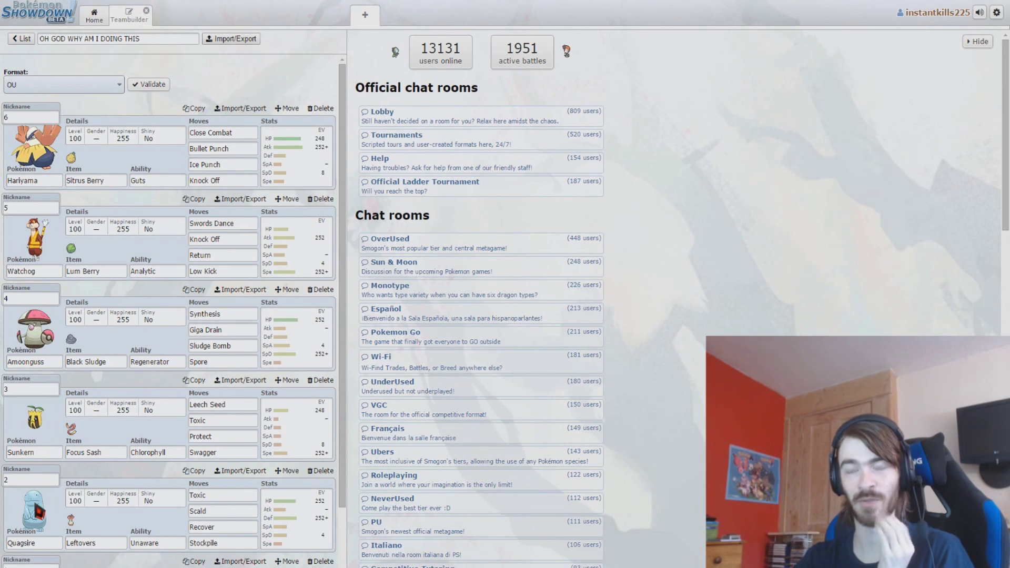
left_click(151, 85)
left_click(504, 91)
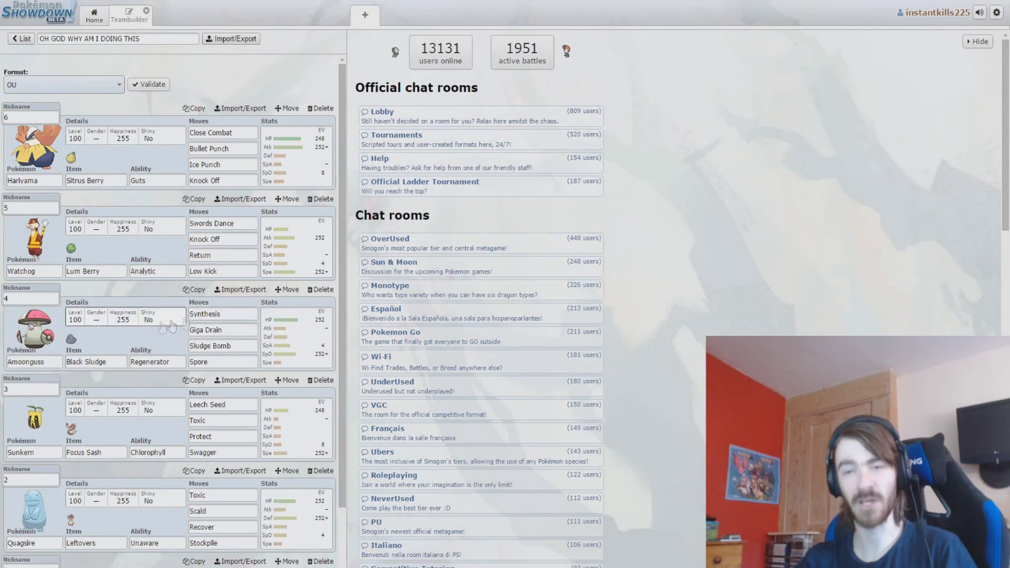
Look through Sunkern's available moves and replace its fourth move with Endeavor.
left_click(221, 452)
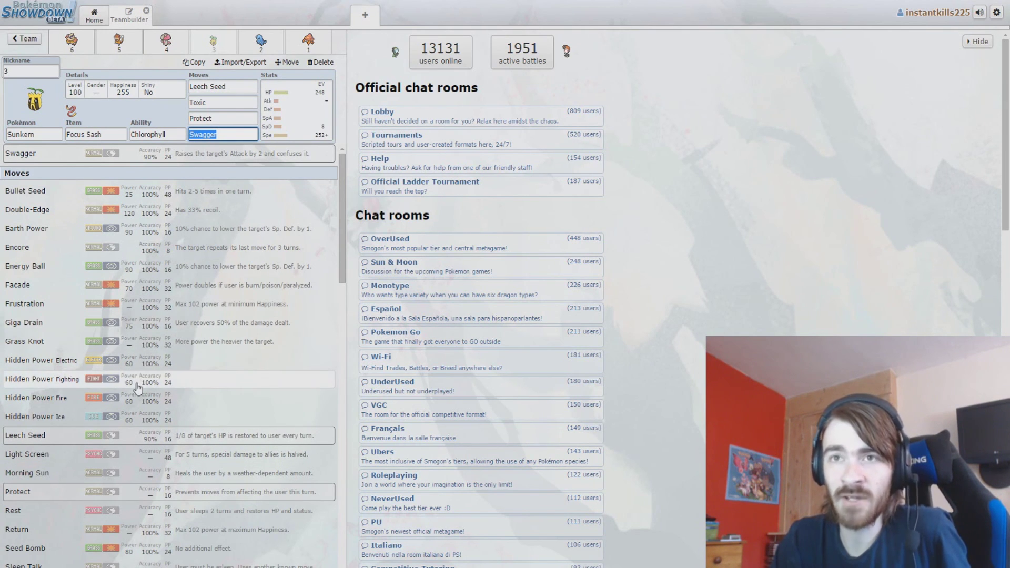
scroll(137, 387, "down", 10)
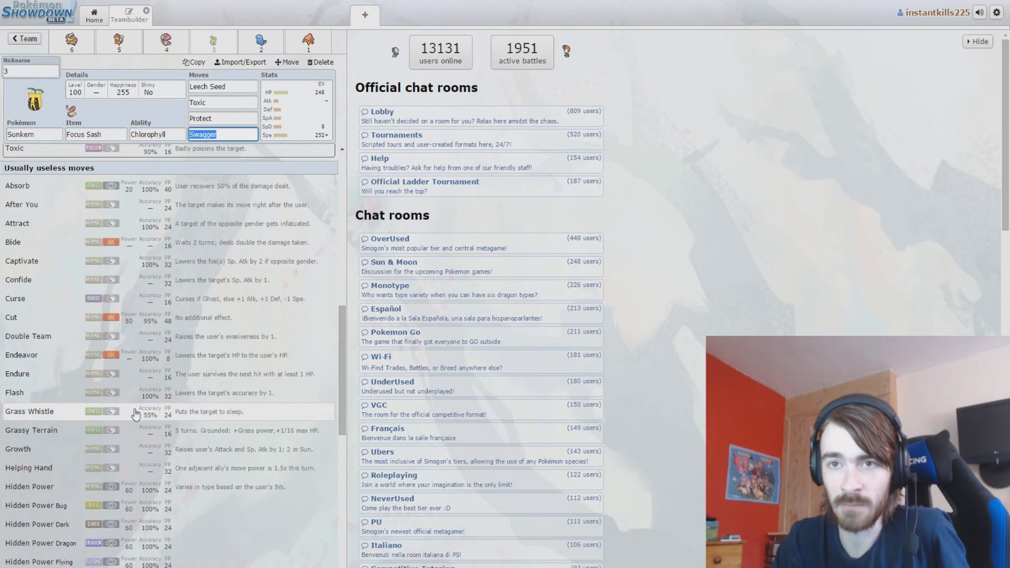
scroll(135, 414, "down", 6)
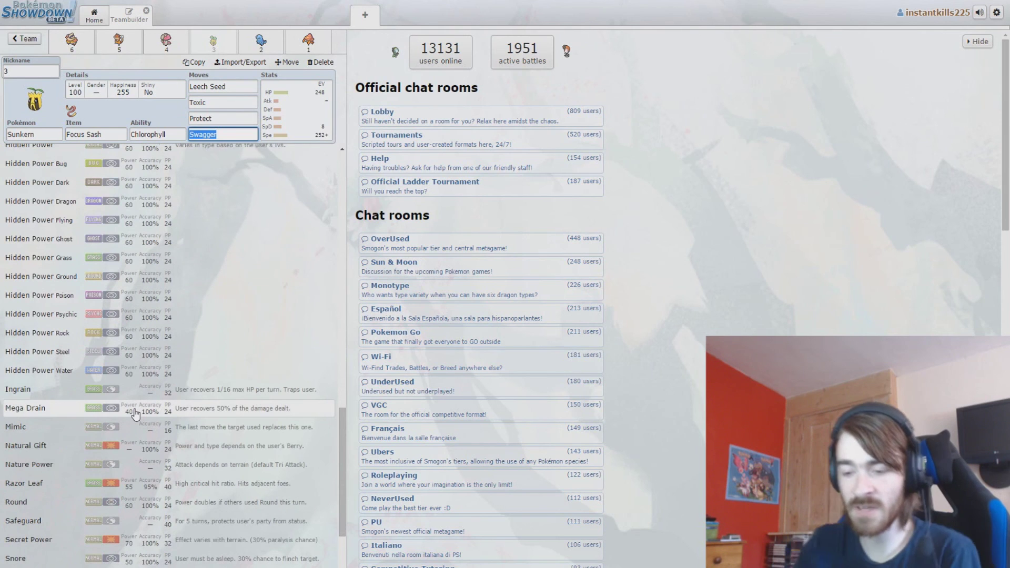
scroll(136, 414, "up", 3)
scroll(135, 413, "up", 1)
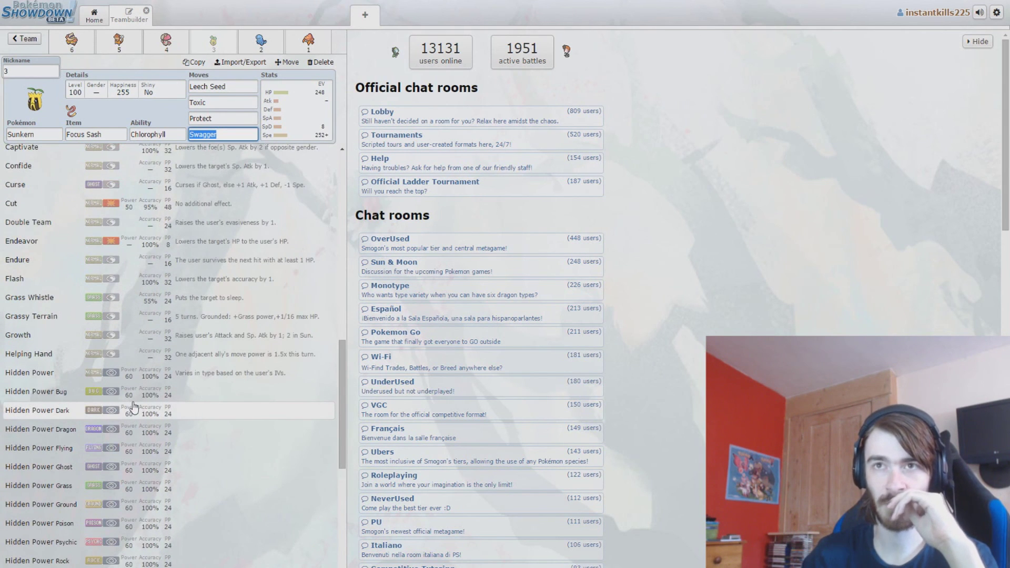
scroll(133, 407, "down", 6)
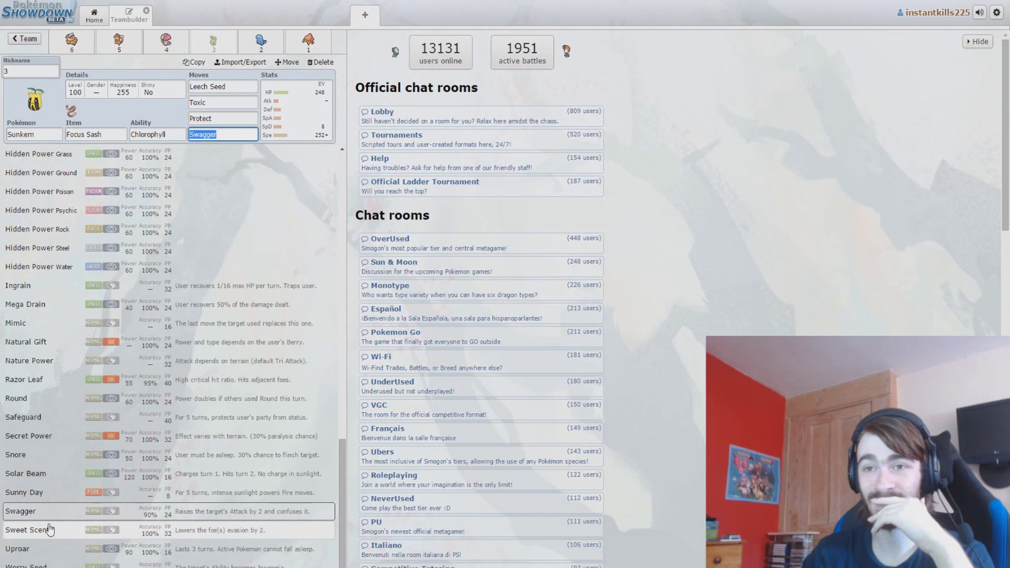
scroll(50, 529, "up", 1)
scroll(50, 529, "up", 4)
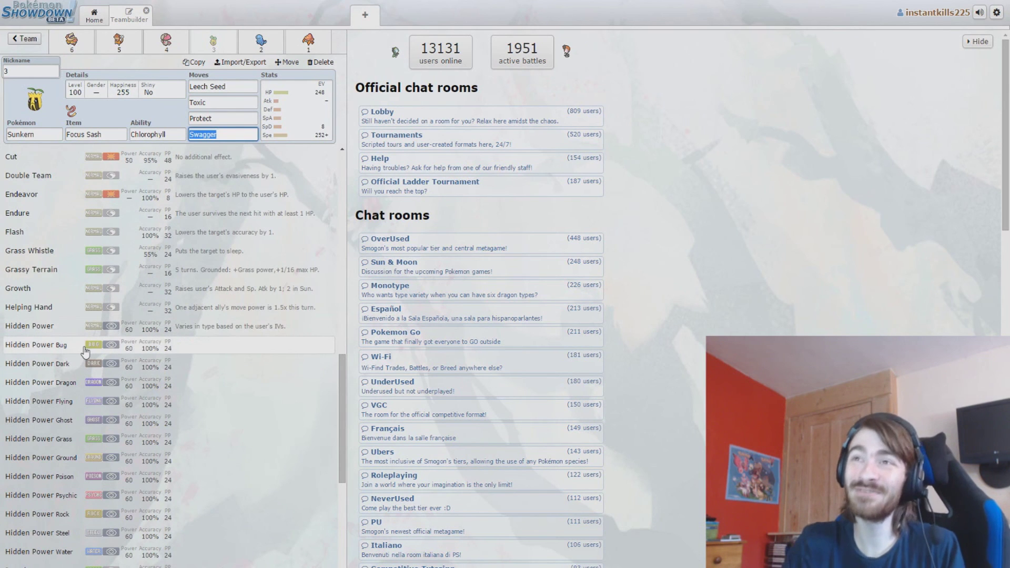
scroll(88, 337, "up", 2)
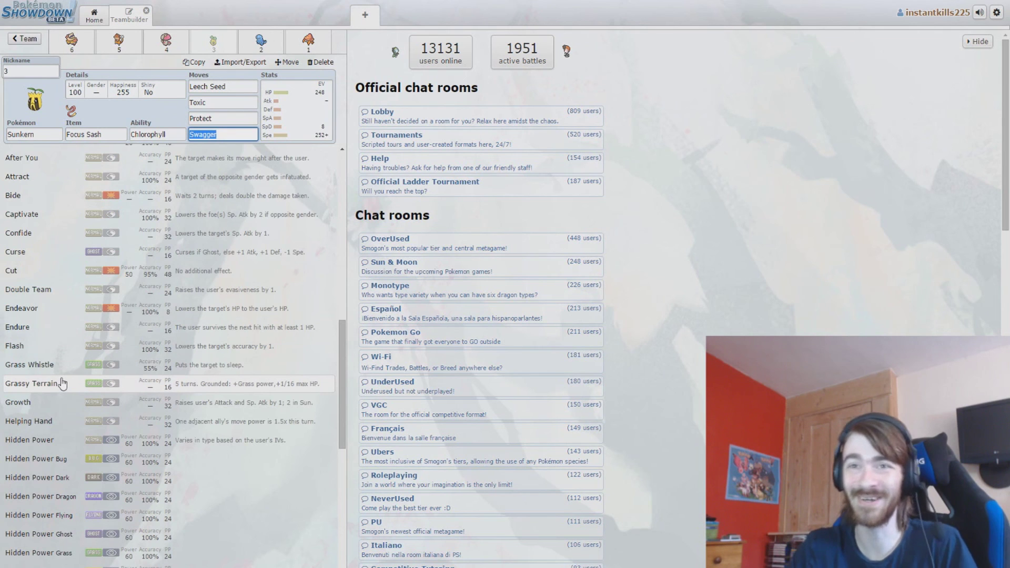
scroll(58, 399, "up", 3)
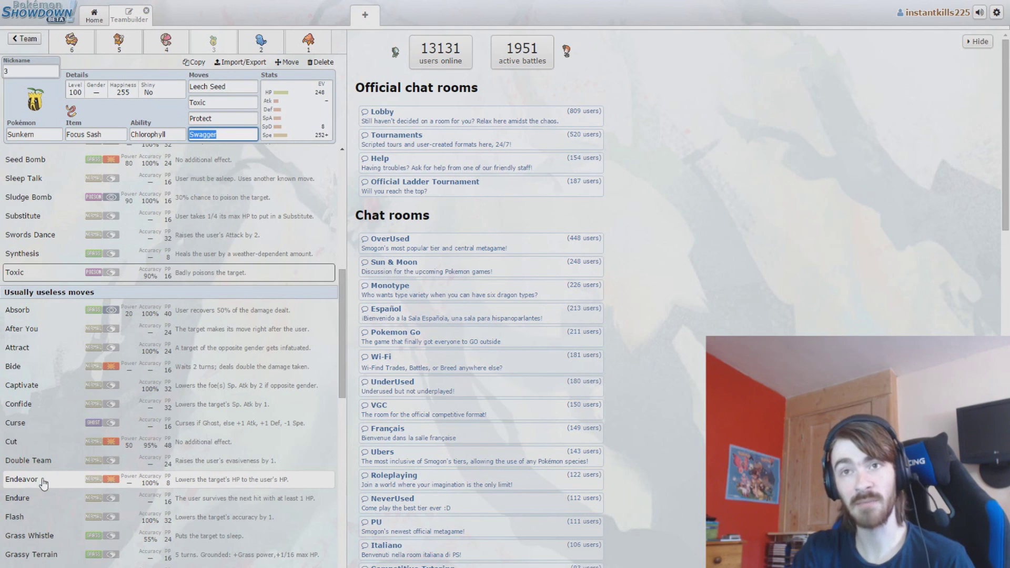
left_click(22, 479)
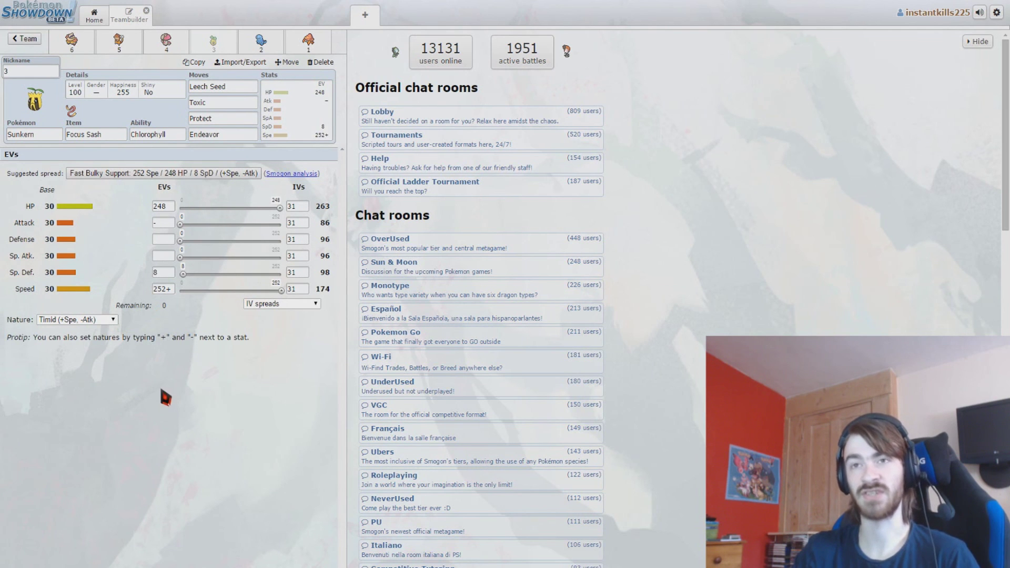
Return to the full team overview, validate the team for the OU format again and look over all six sets.
left_click(21, 39)
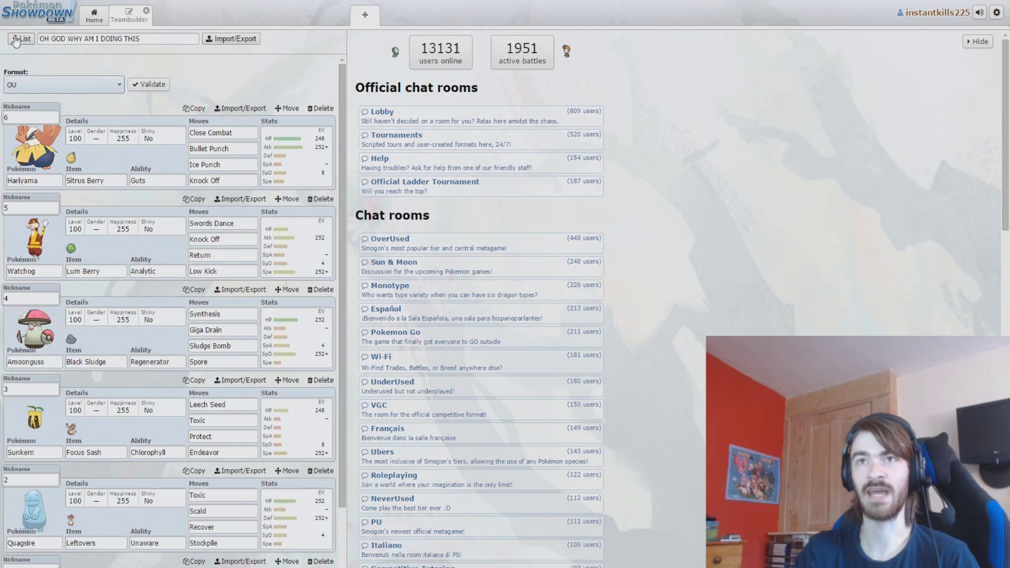
left_click(149, 85)
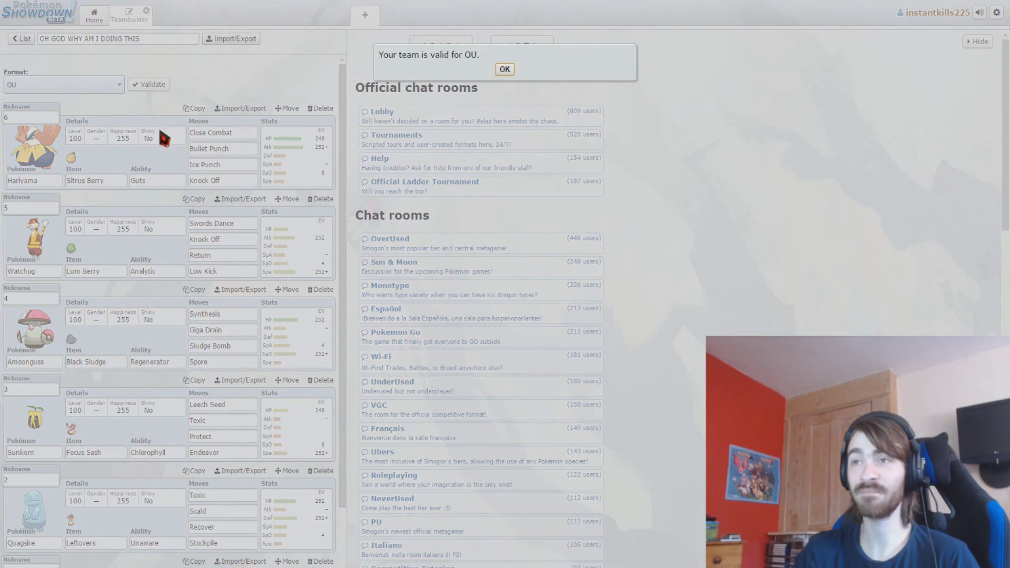
left_click(504, 69)
scroll(158, 279, "down", 1)
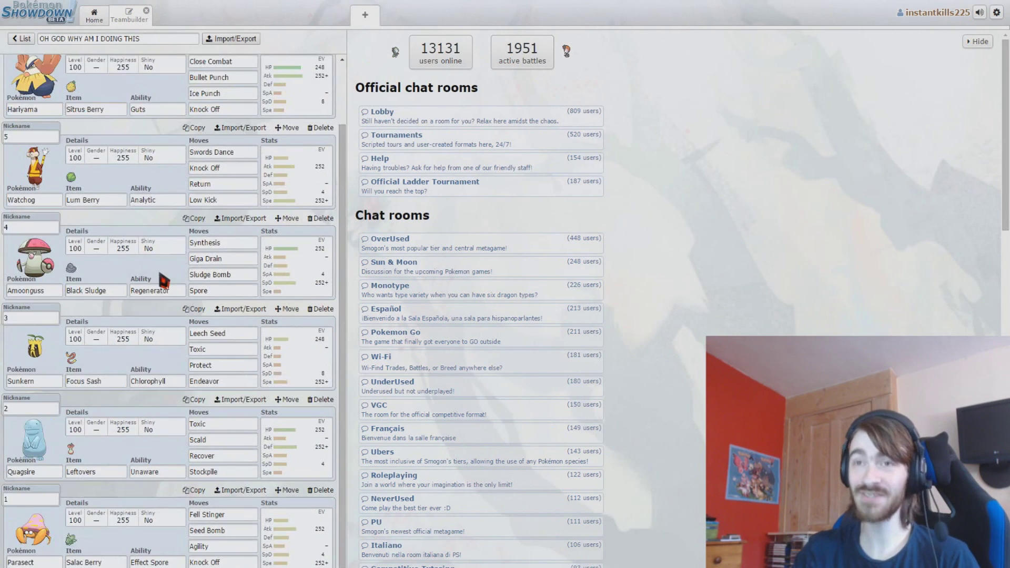
scroll(163, 290, "up", 1)
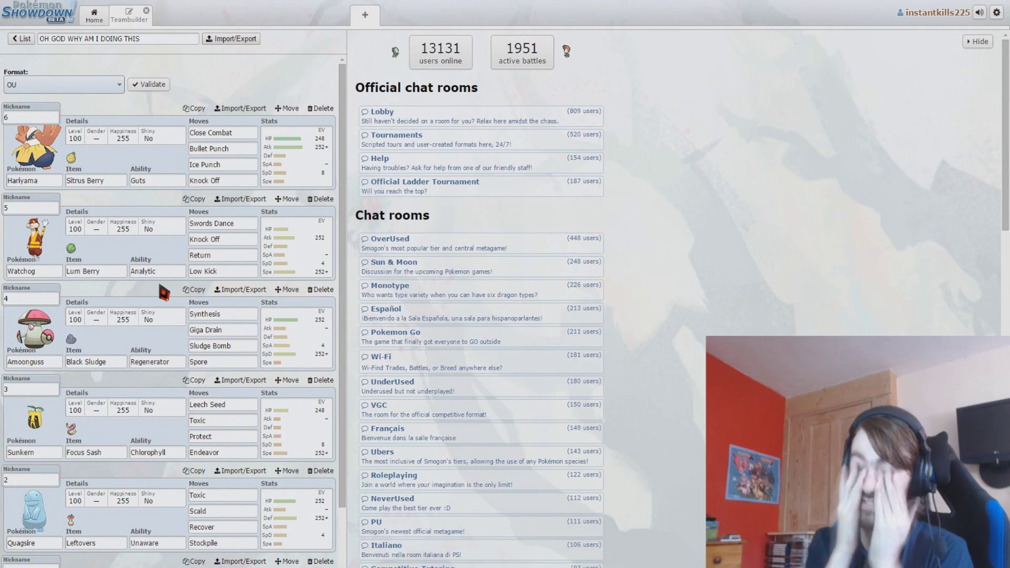